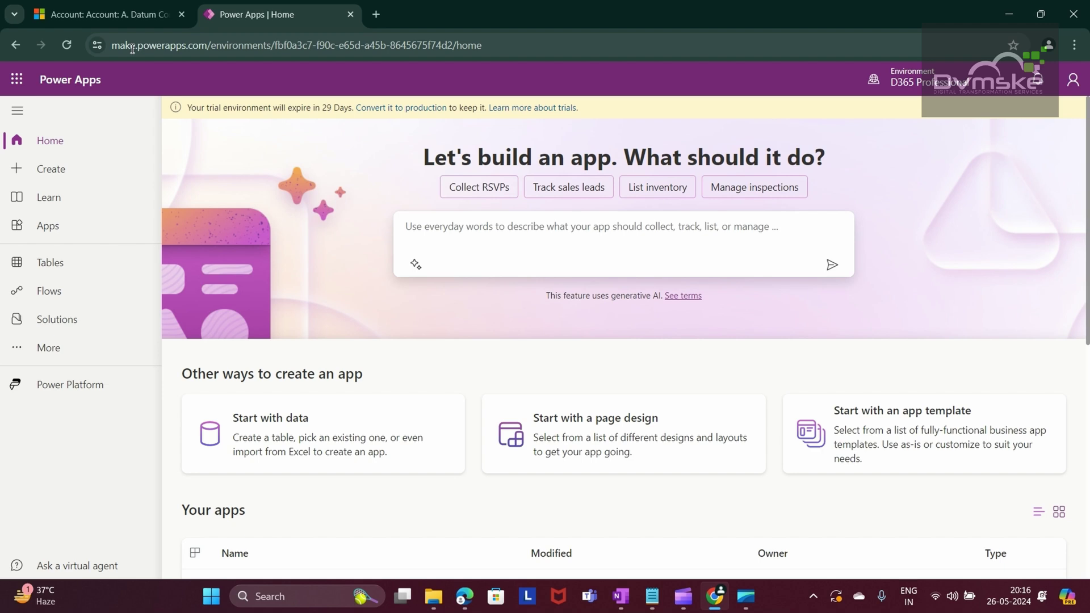
Create a solution named 'PowerAutomate Tutorial' with CDS Default Publisher as its publisher.
mouse_move(830, 86)
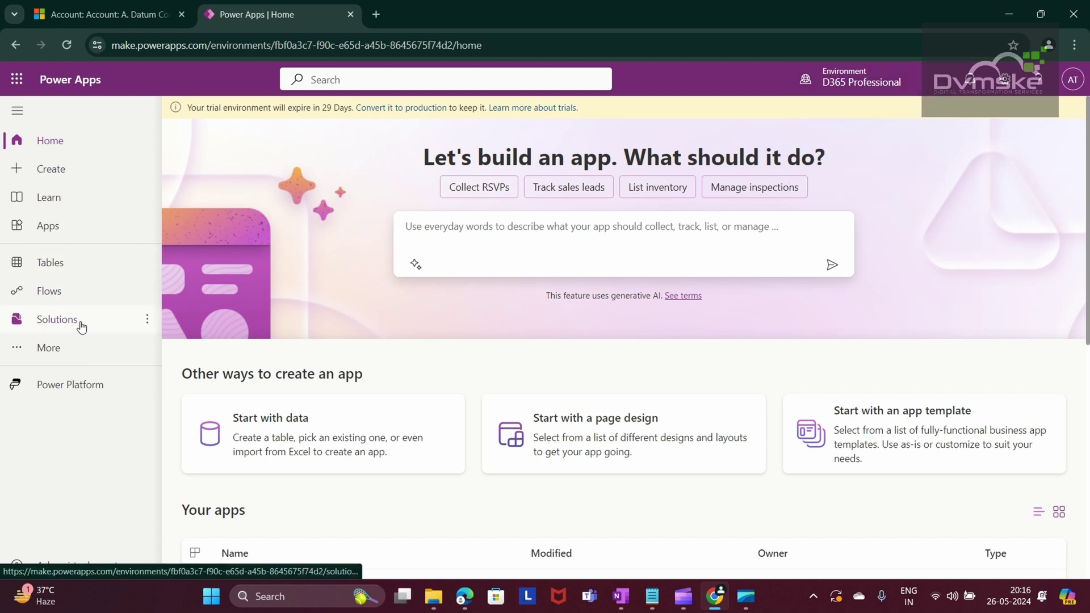
left_click(56, 321)
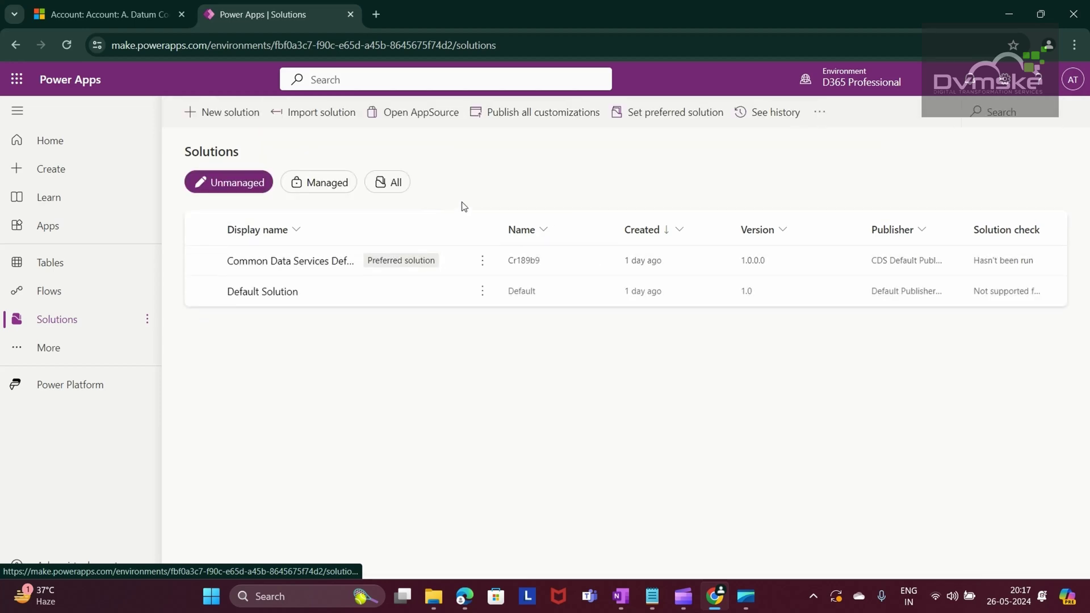
left_click(219, 116)
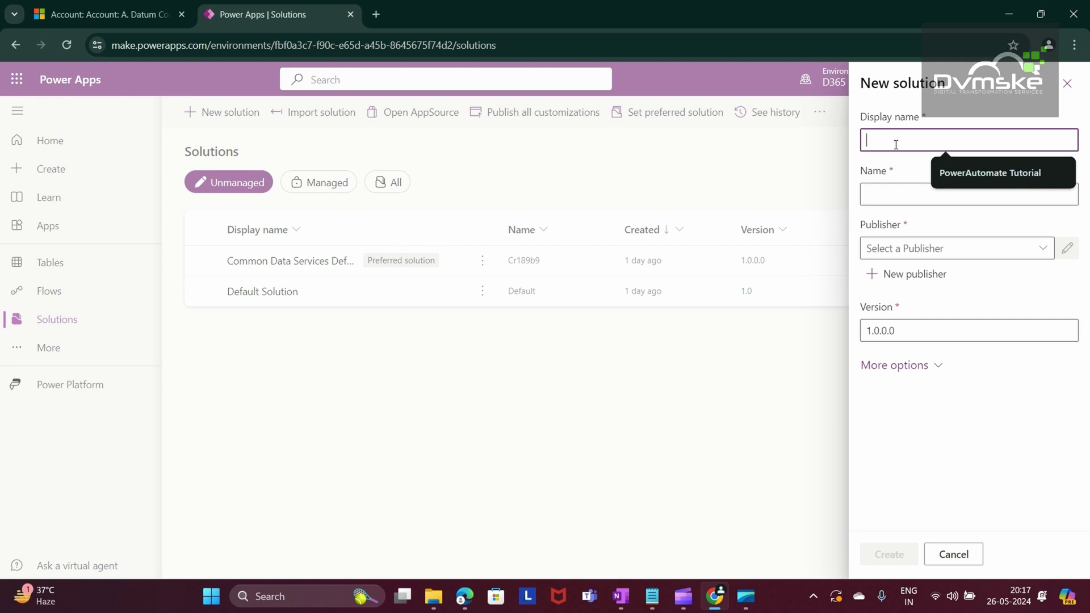
left_click(989, 173)
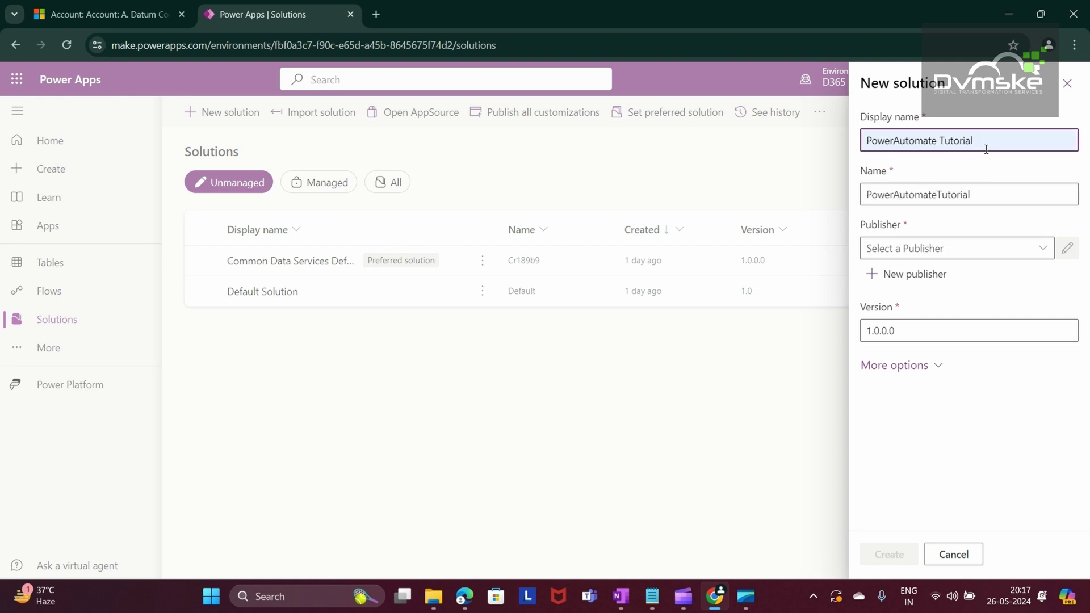
left_click(1043, 248)
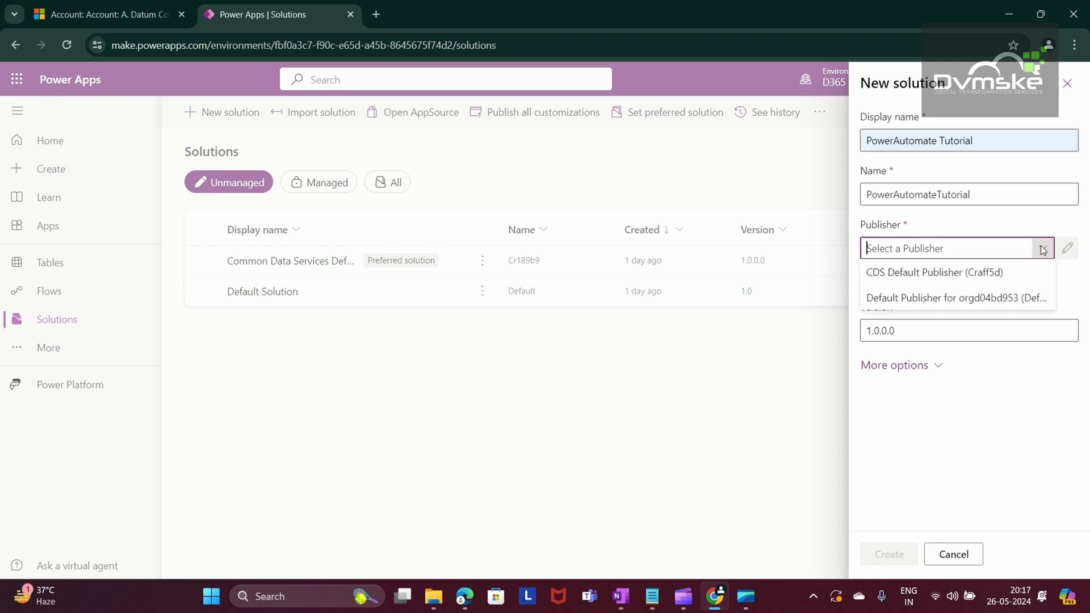
left_click(910, 276)
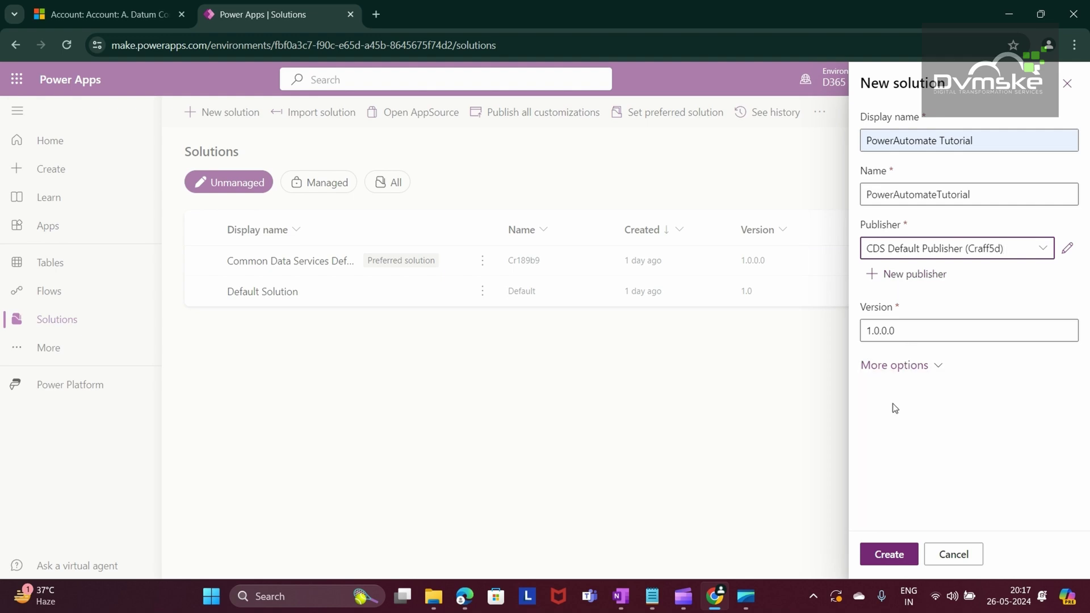
left_click(884, 559)
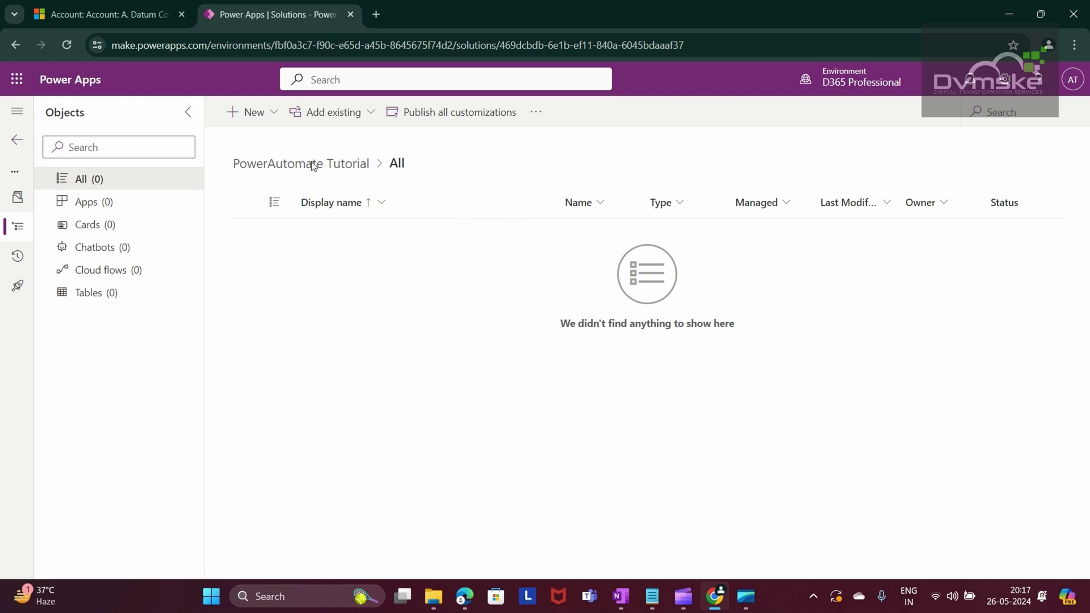
Draft a new Text environment variable named 'Sales Hub AppId' with a description.
left_click(263, 124)
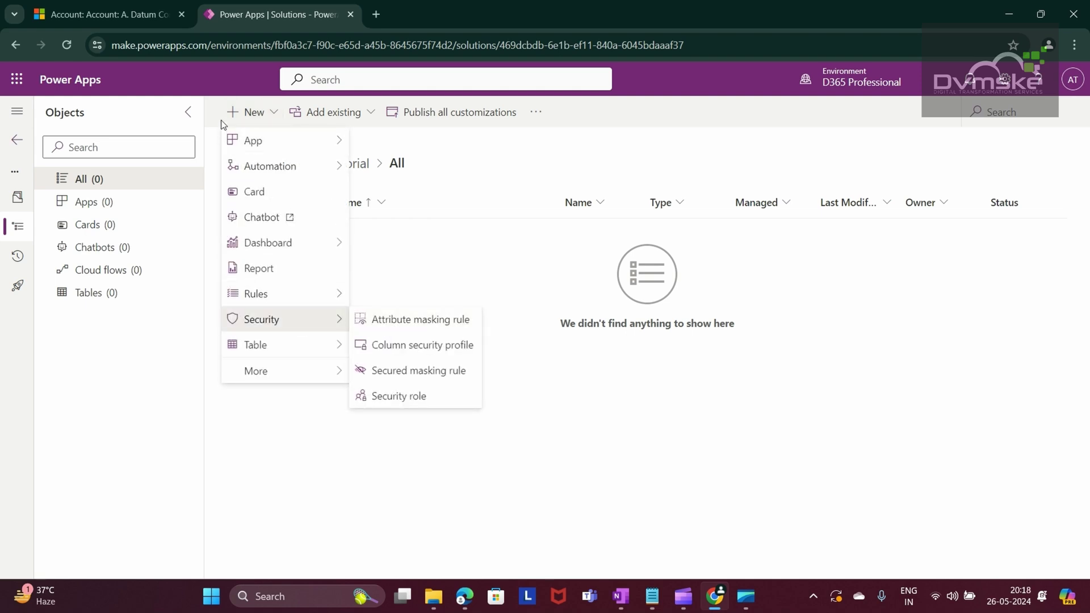
left_click(263, 121)
left_click(263, 121)
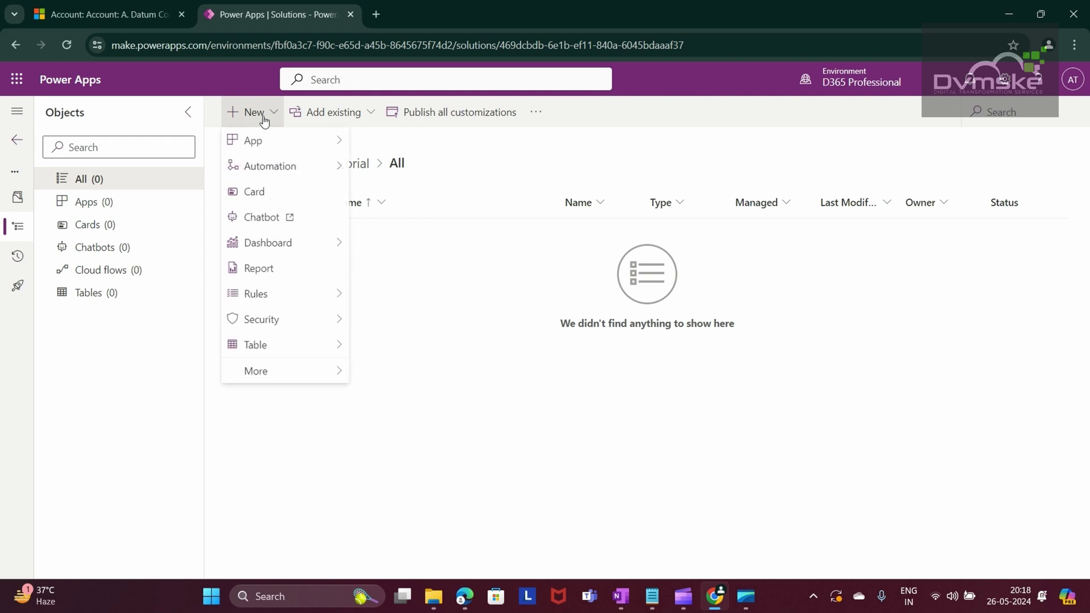
mouse_move(291, 375)
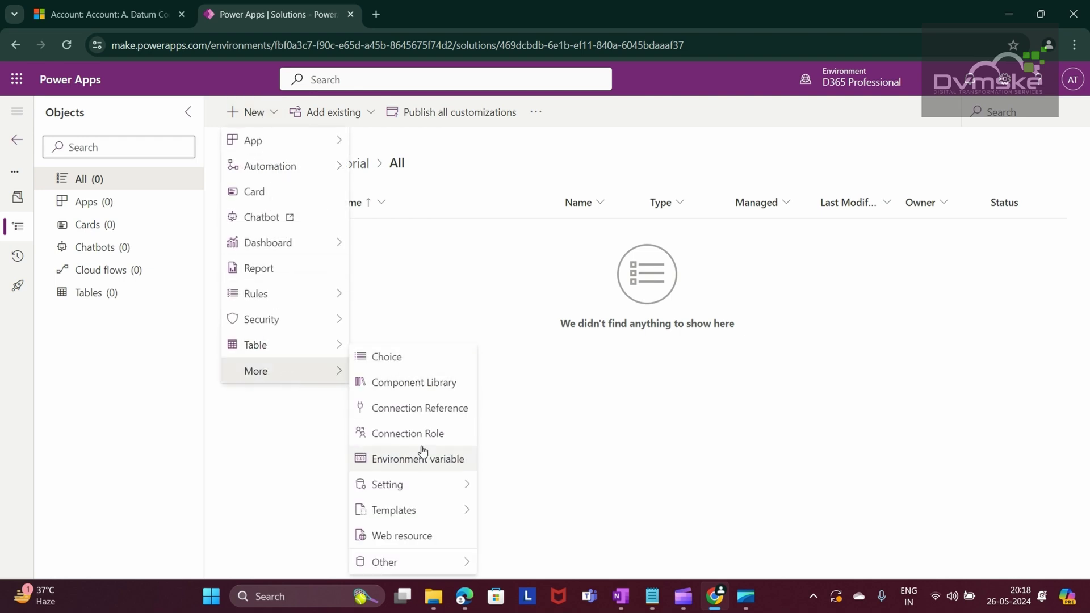
left_click(394, 460)
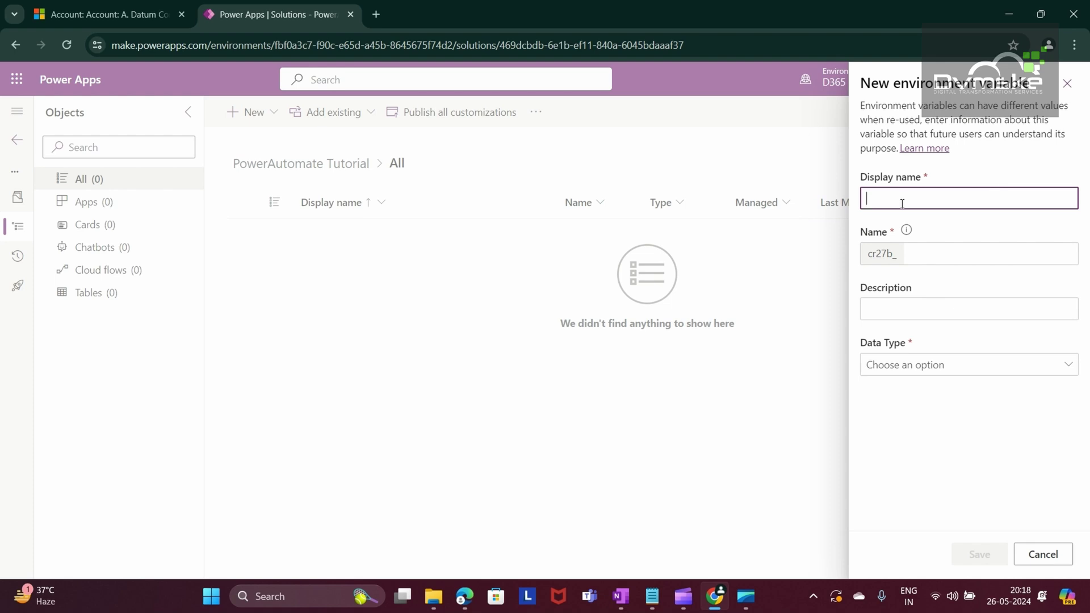
type("Sales Hu")
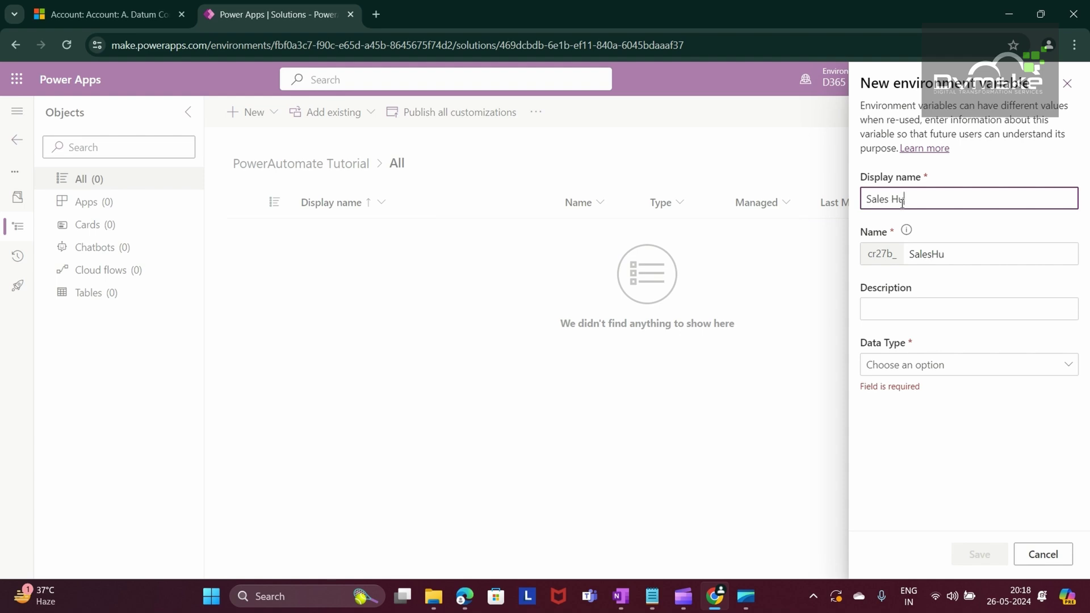
type("b AppId")
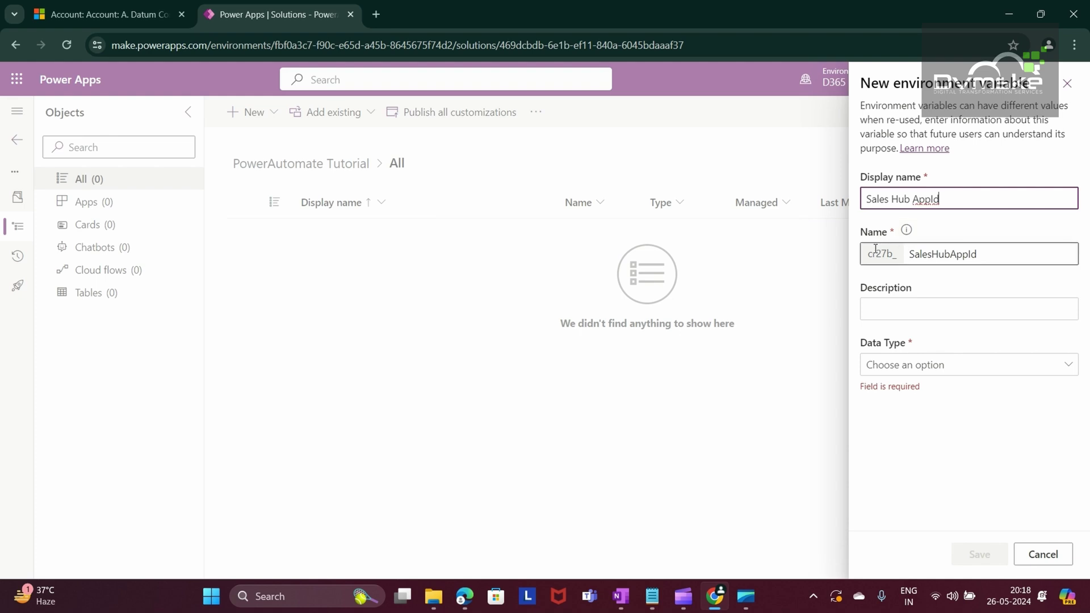
left_click(903, 307)
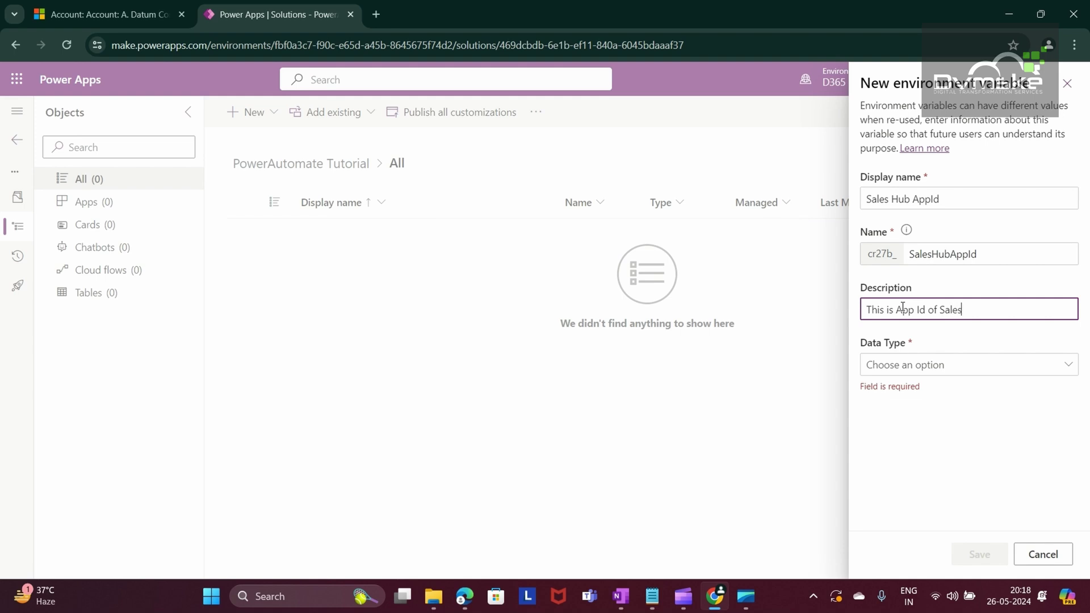
type("App")
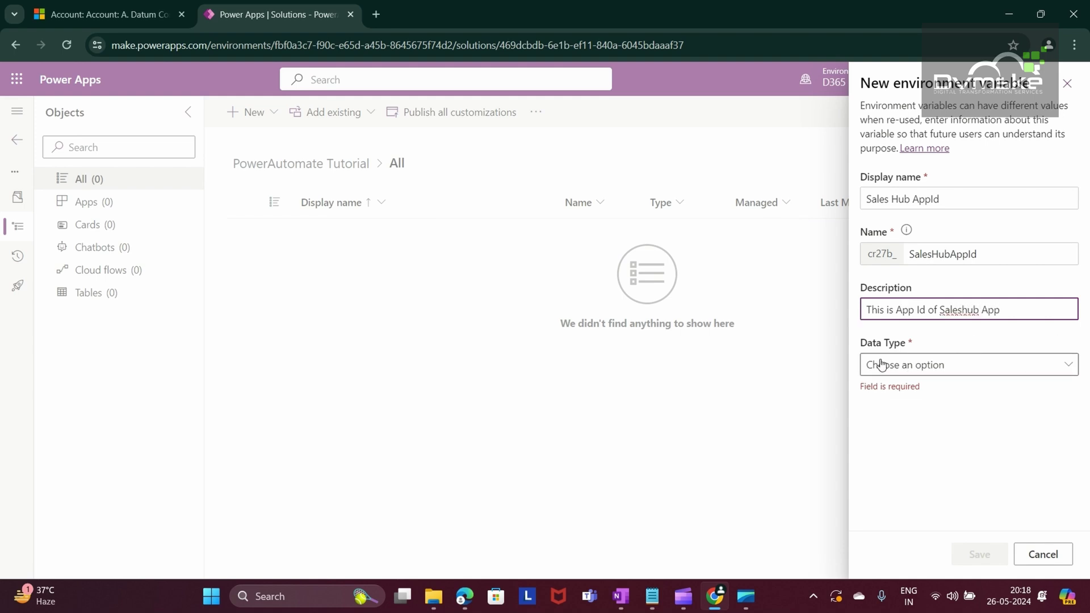
left_click(1065, 363)
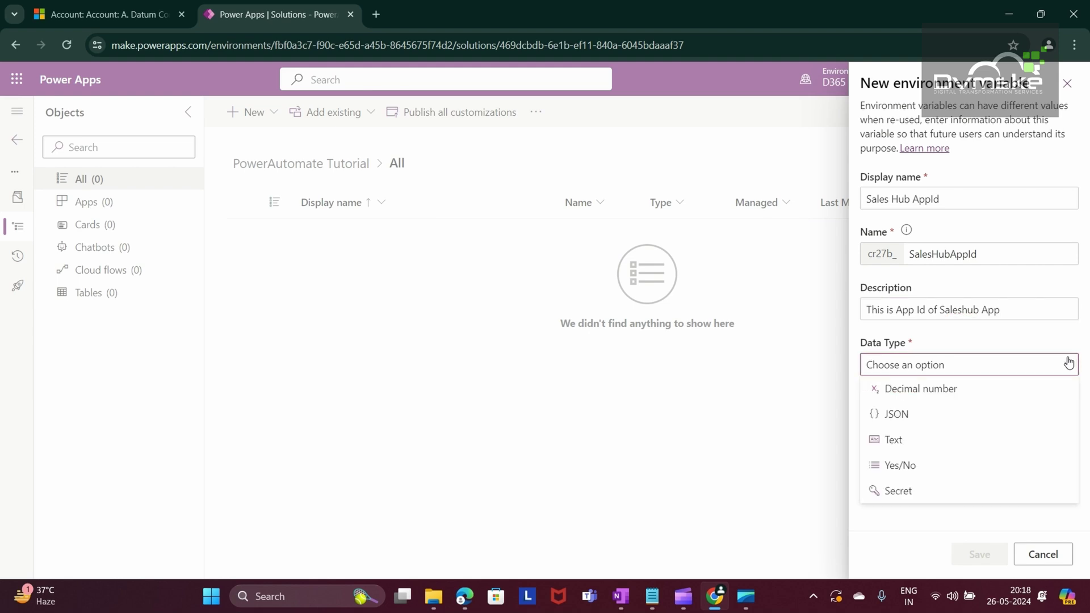
left_click(889, 446)
left_click(893, 421)
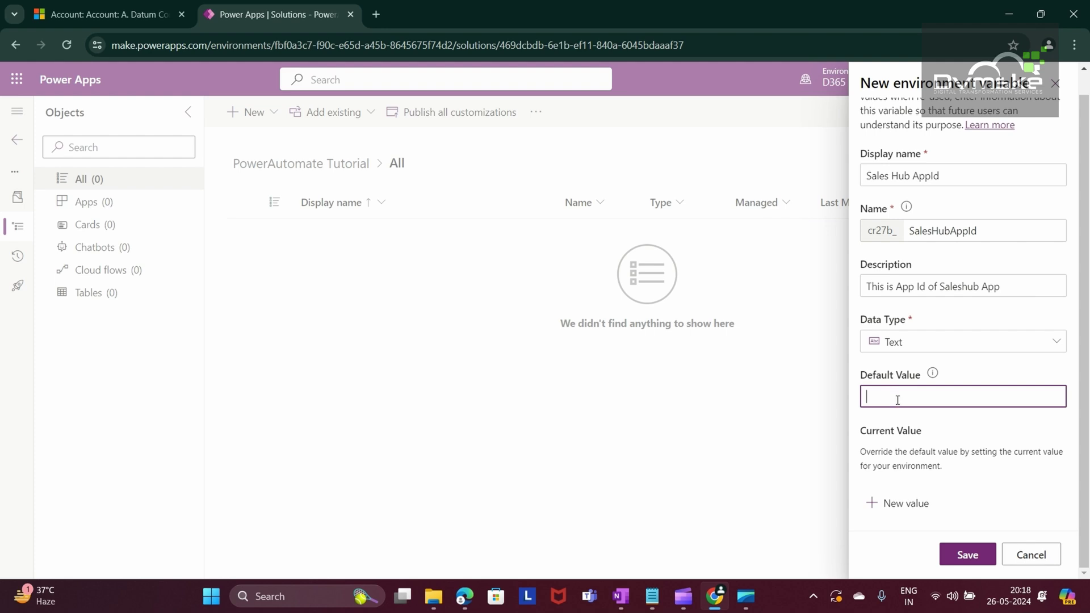
Copy the Dynamics 365 account page's full web address and bring up a blank Notepad tab.
left_click(120, 14)
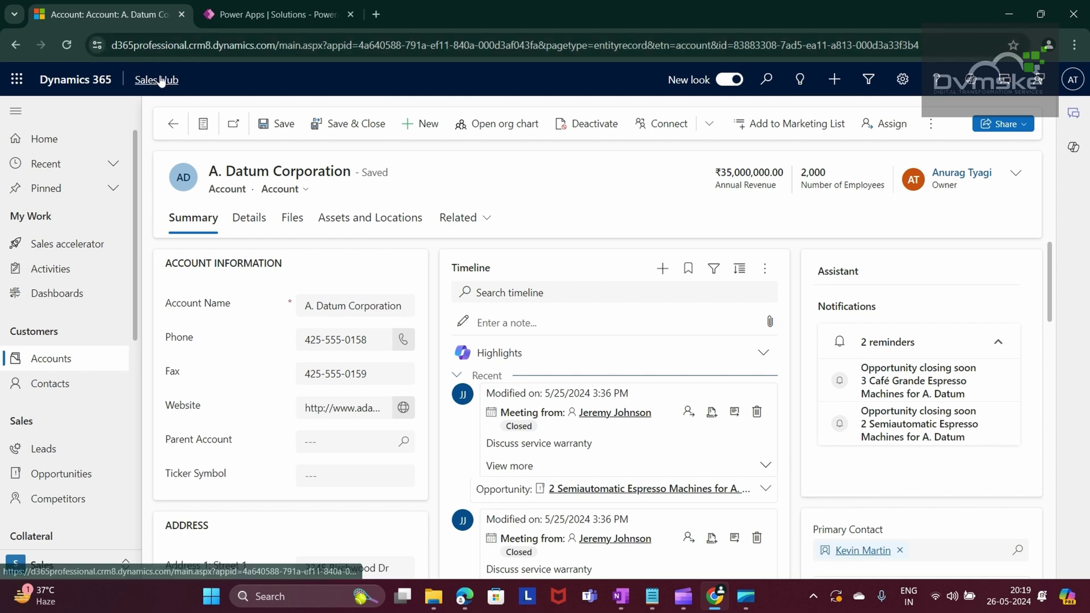
left_click(238, 45)
key("ctrl+c")
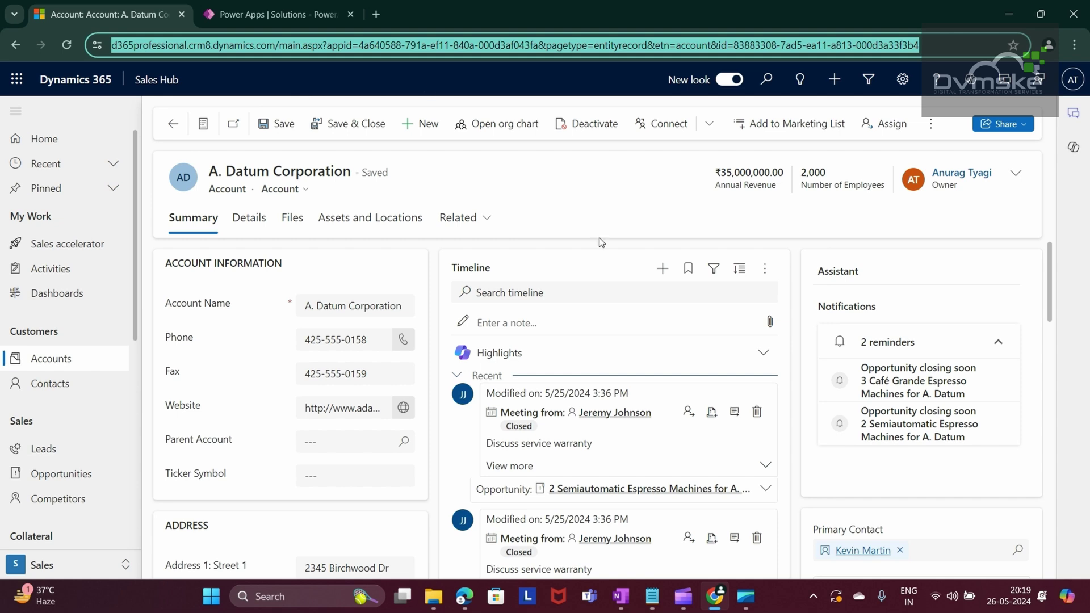
left_click(652, 597)
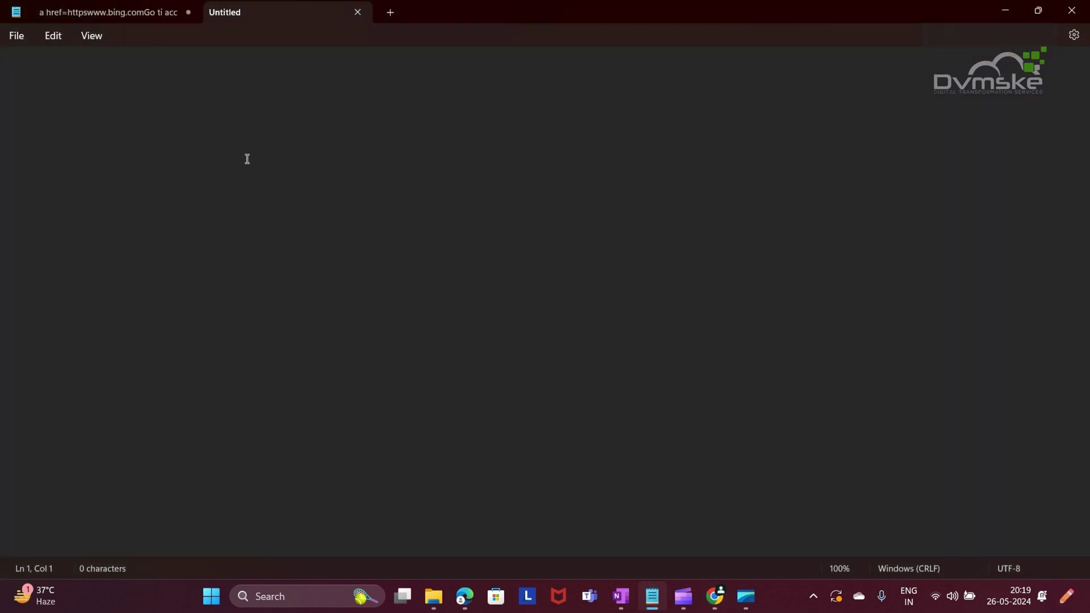
Paste the account URL into Notepad, copy its appid GUID, and return to the browser.
key("ctrl+v")
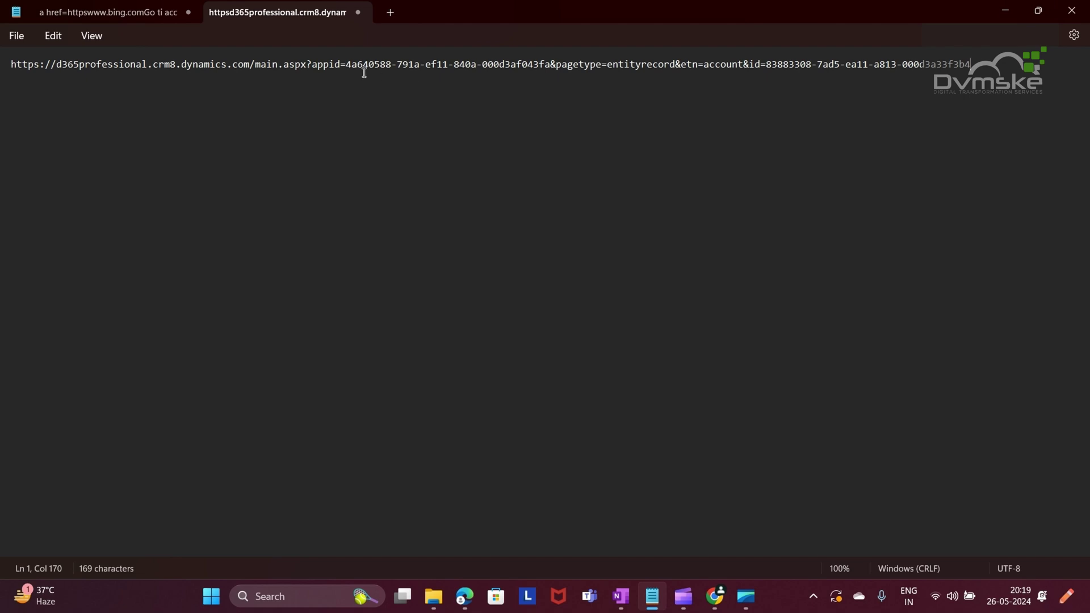
left_click_drag(346, 64, 554, 67)
key("ctrl+c")
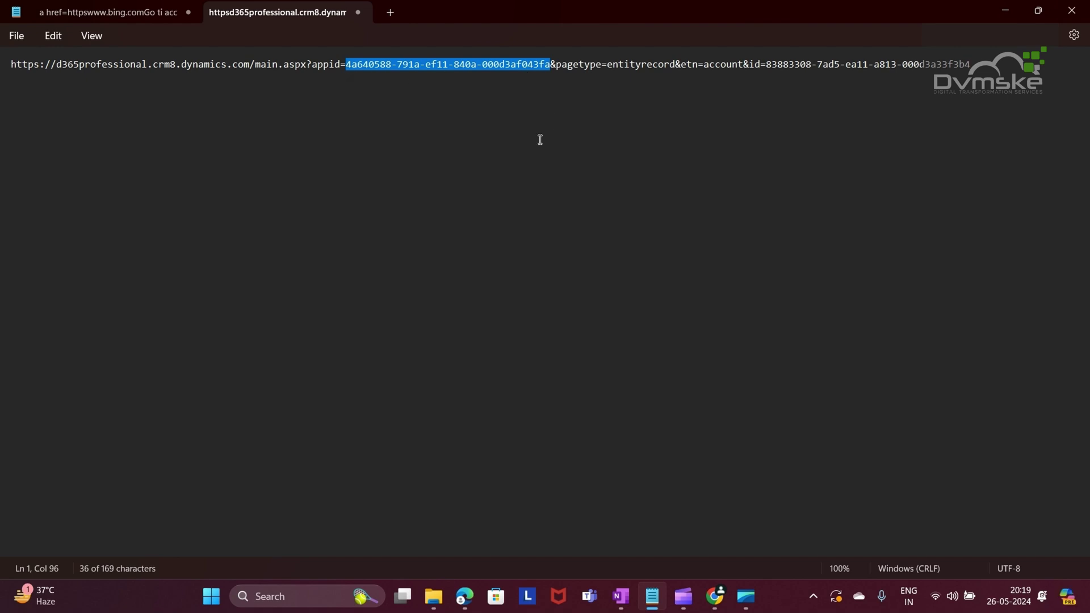
left_click(1005, 11)
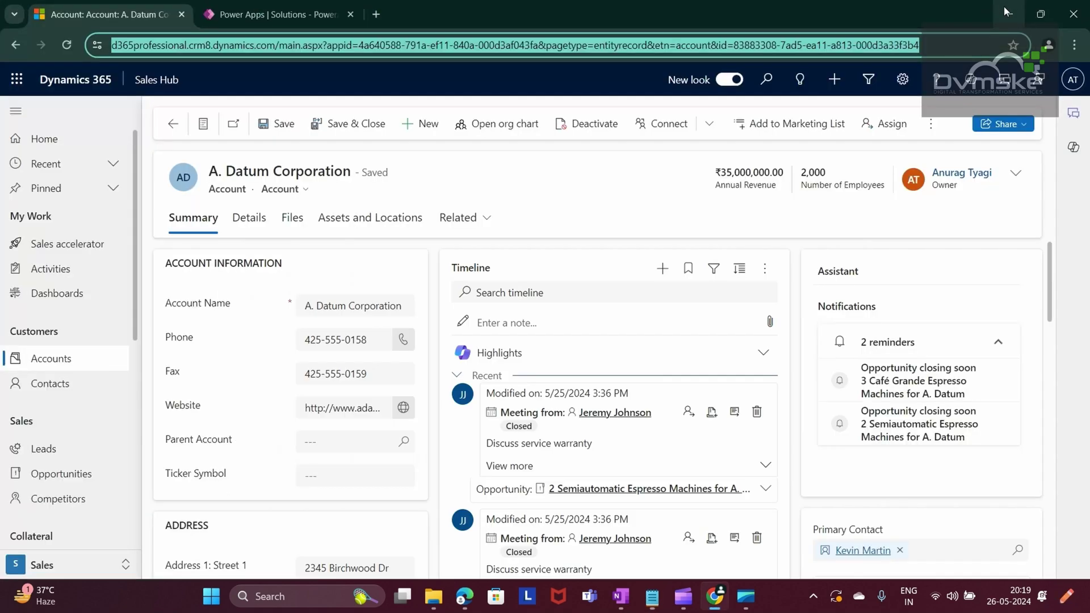
Save Sales Hub AppId with default value 4a640588-791a-ef11-840a-000d3af043fa.
left_click(272, 14)
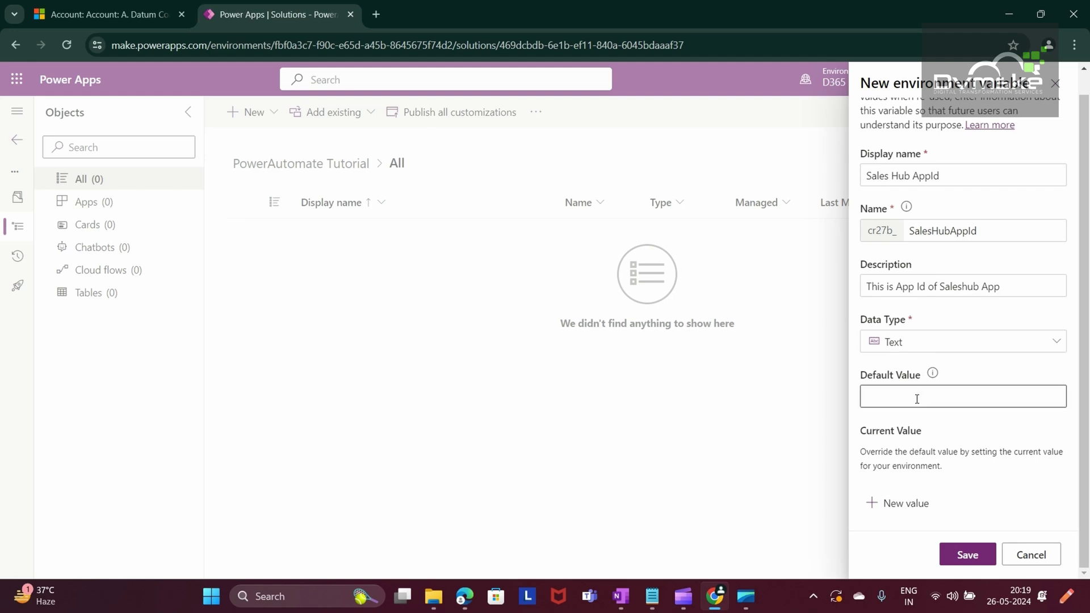
left_click(884, 404)
key("ctrl+v")
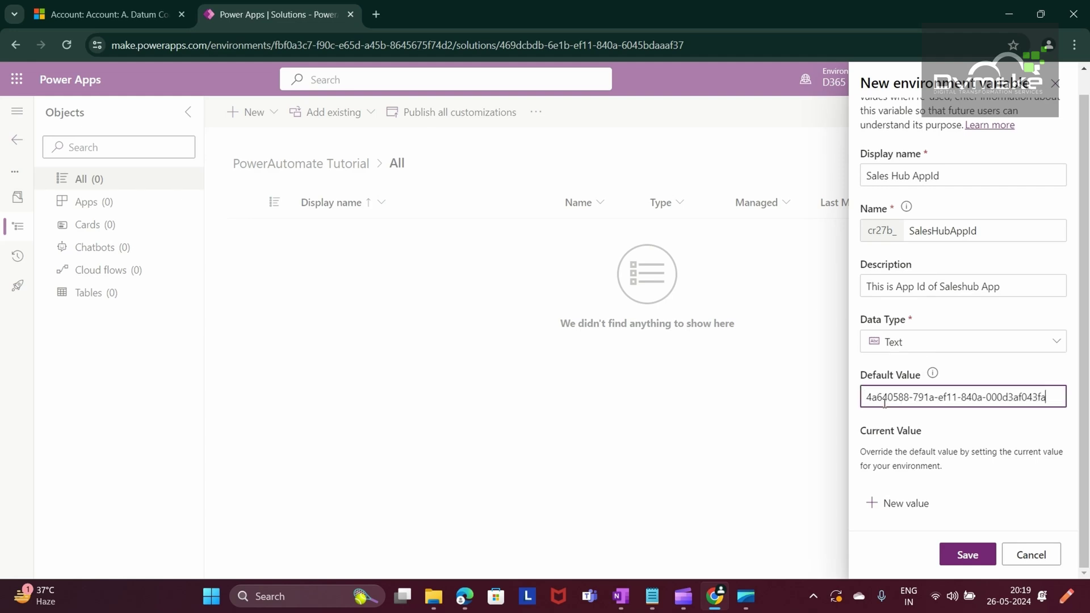
left_click(965, 555)
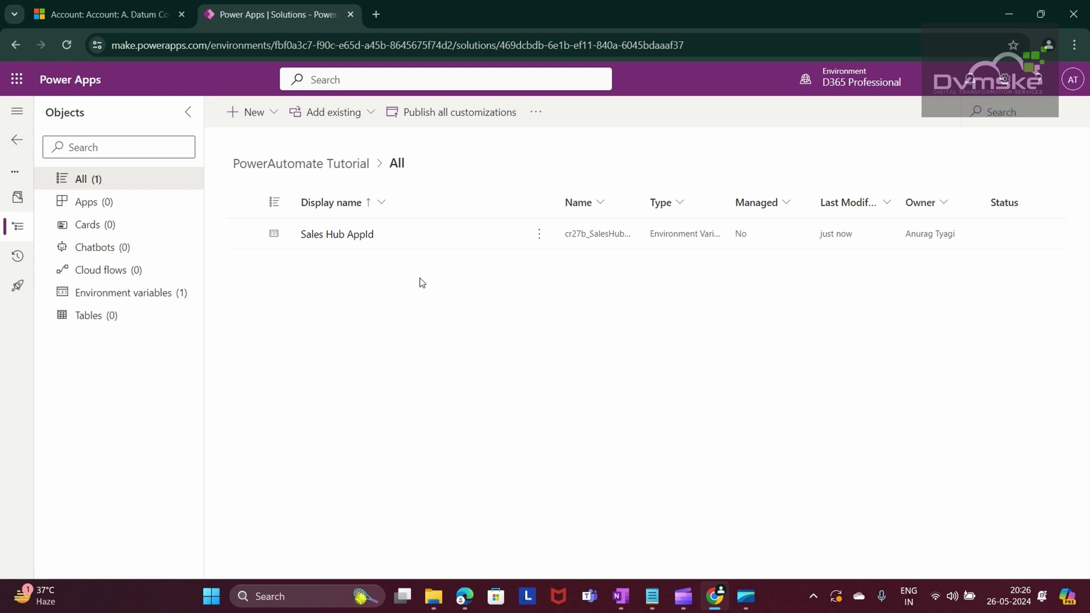
Open the solution's New > More menu to reach the Environment variable option.
left_click(260, 117)
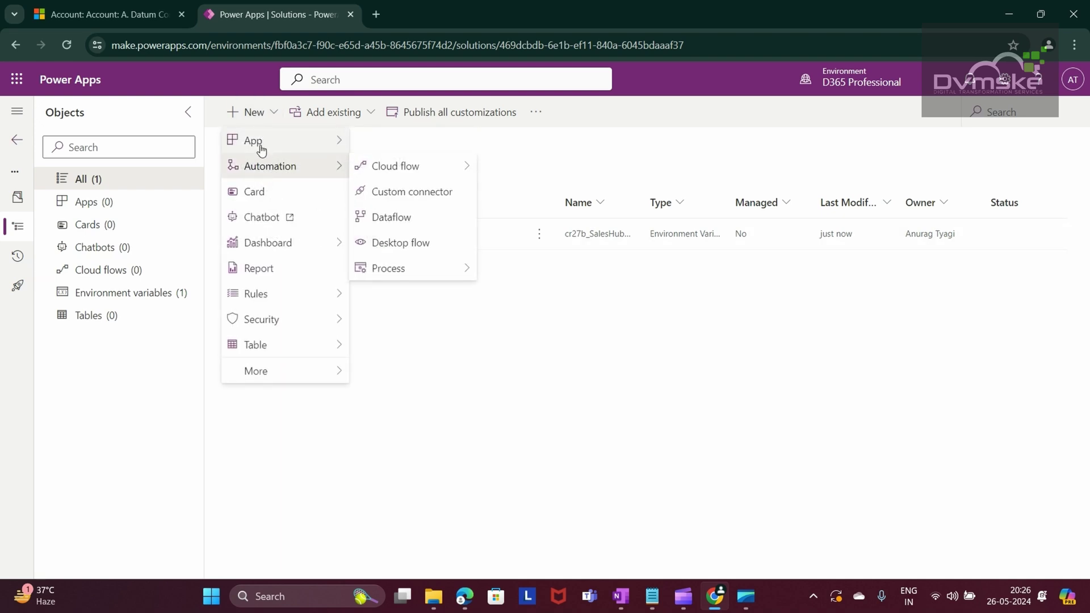
mouse_move(262, 150)
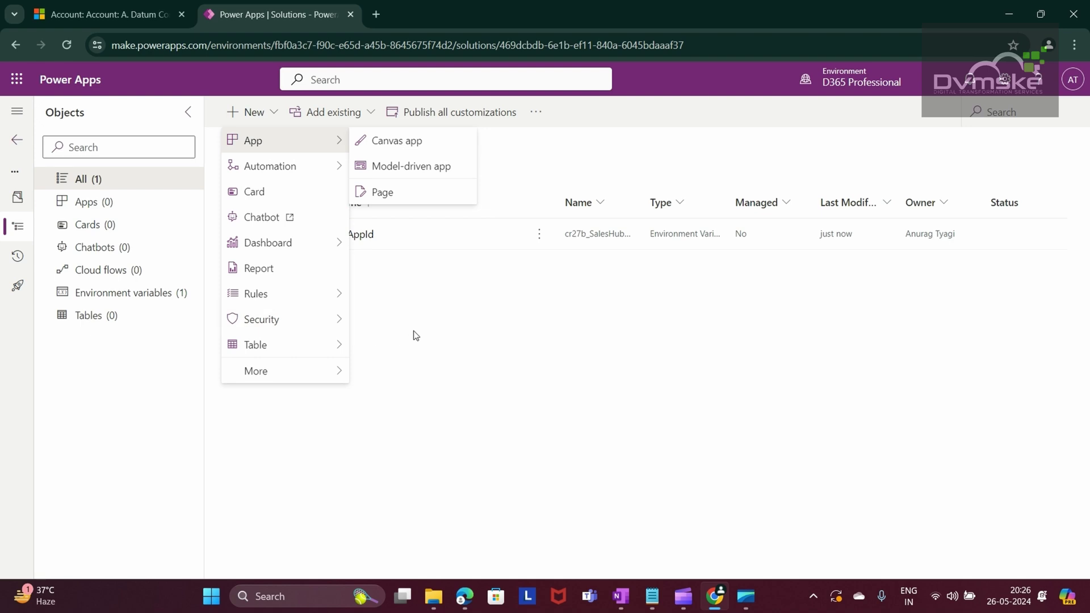
mouse_move(344, 367)
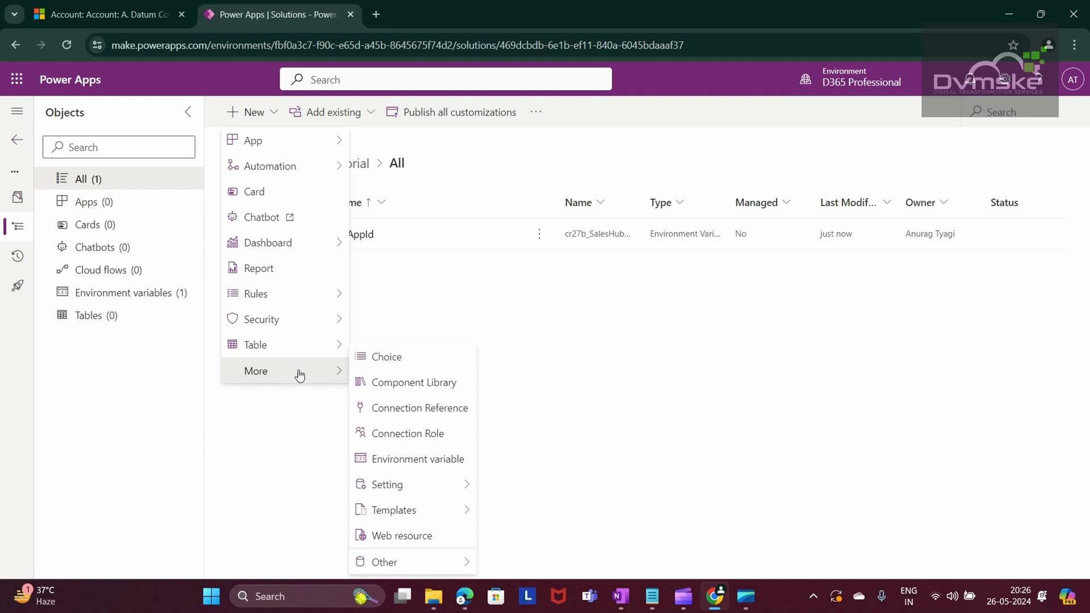
left_click(417, 312)
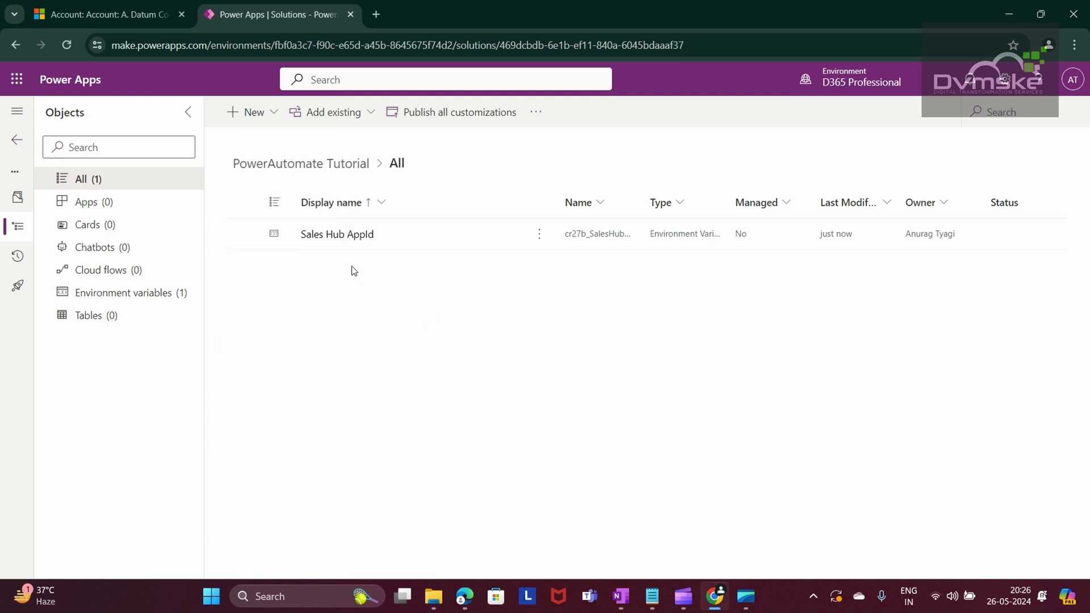
left_click(254, 117)
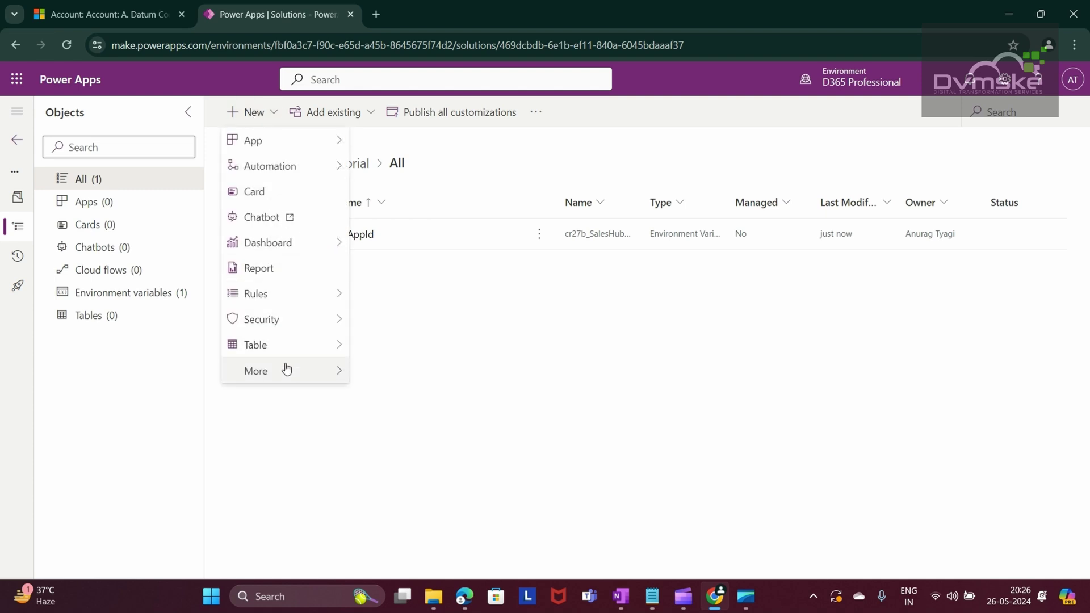
mouse_move(284, 370)
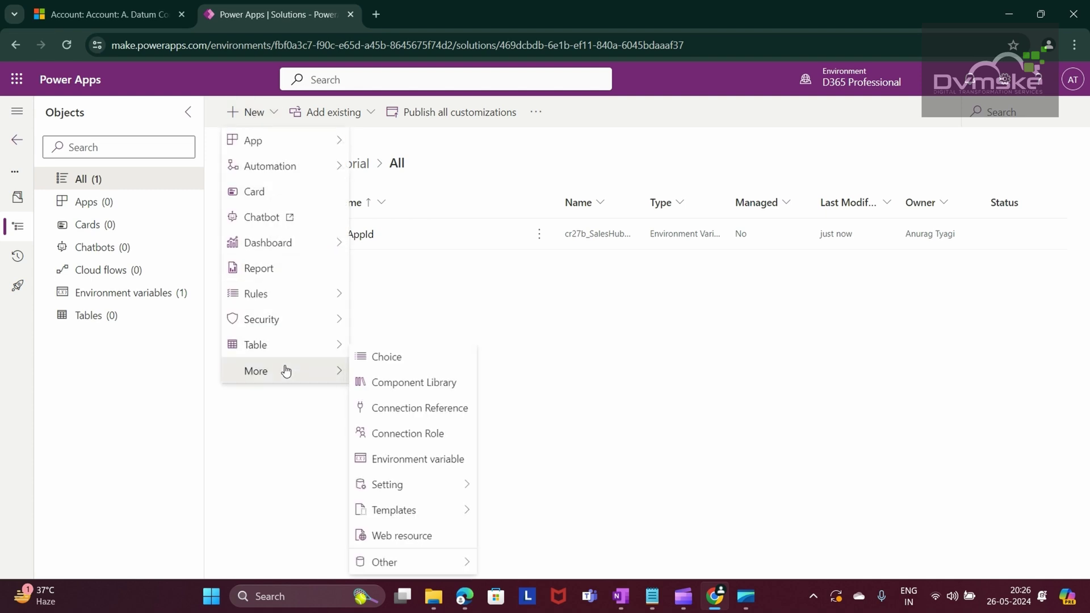
Draft a Text environment variable 'Org Url' described as the current organization's URL.
left_click(423, 458)
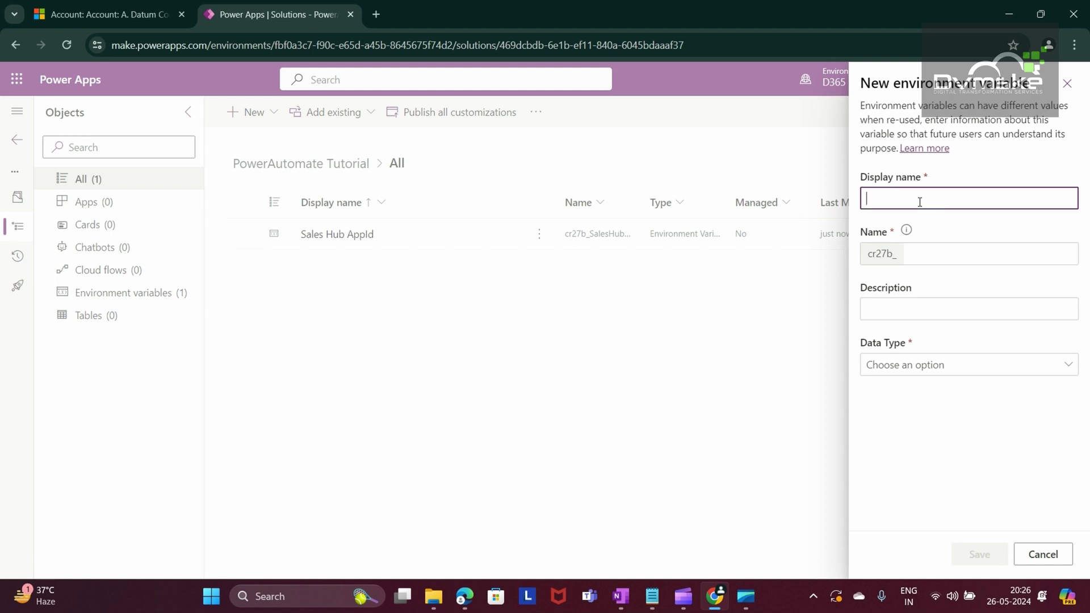
type("Org Url")
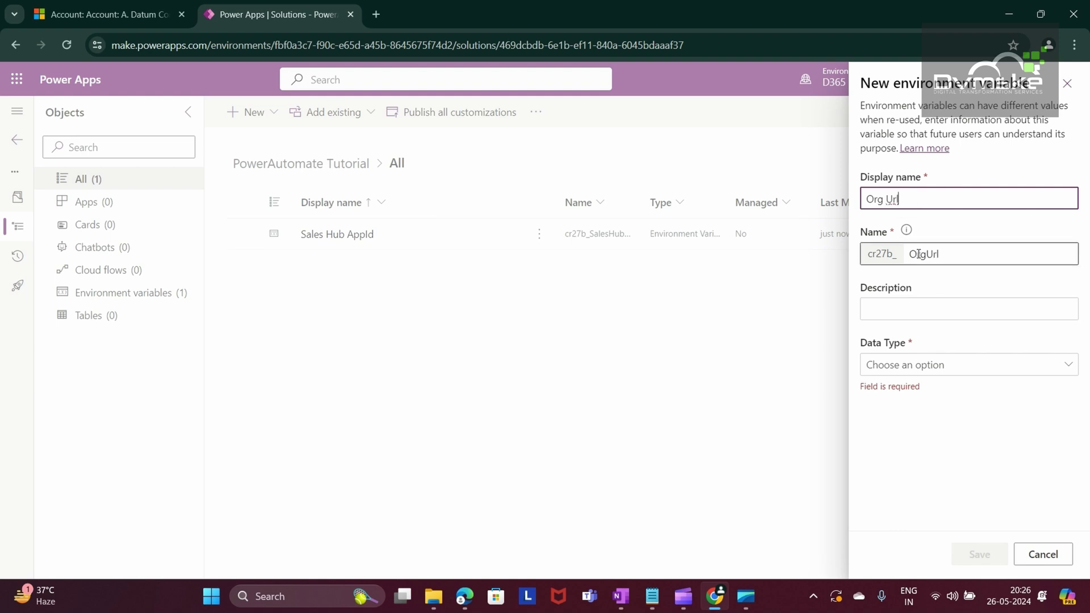
left_click(899, 313)
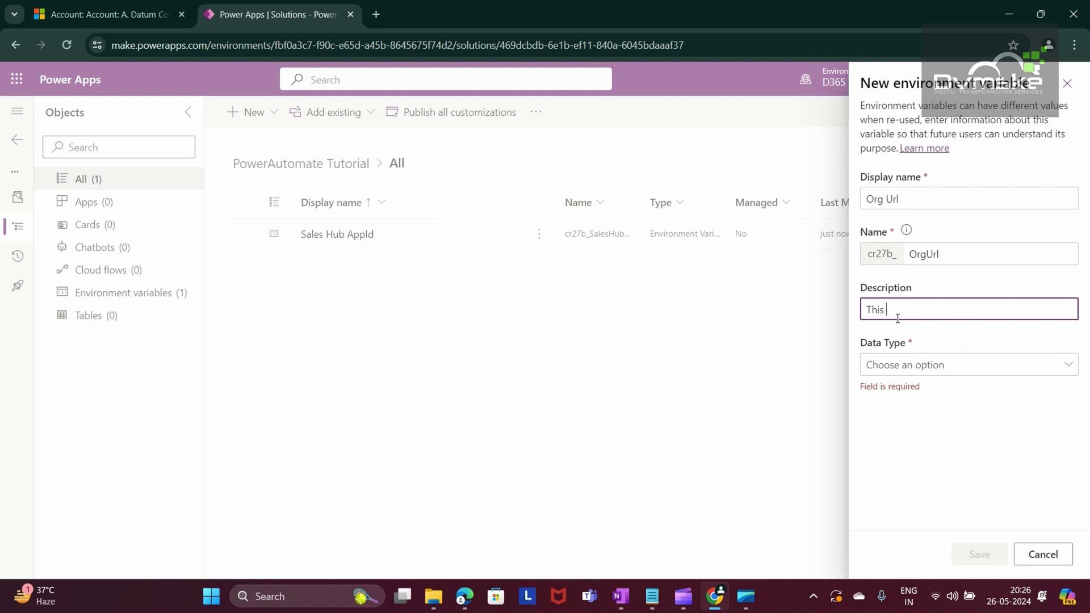
type("This the url of current Organization")
left_click(946, 361)
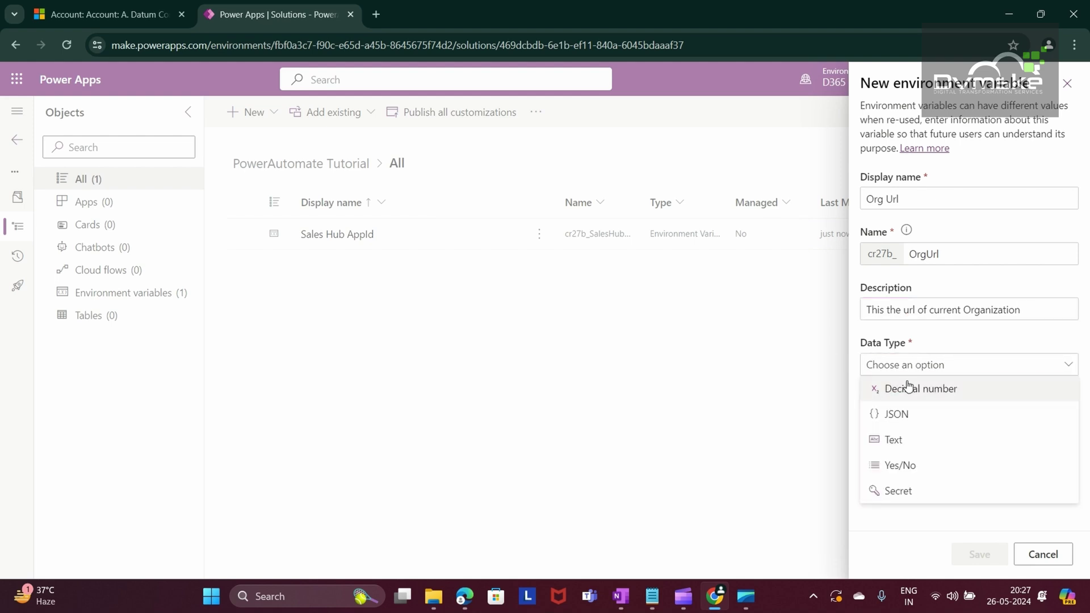
left_click(898, 440)
Copy the organization's base URL from the Notepad text for the default value.
left_click(919, 421)
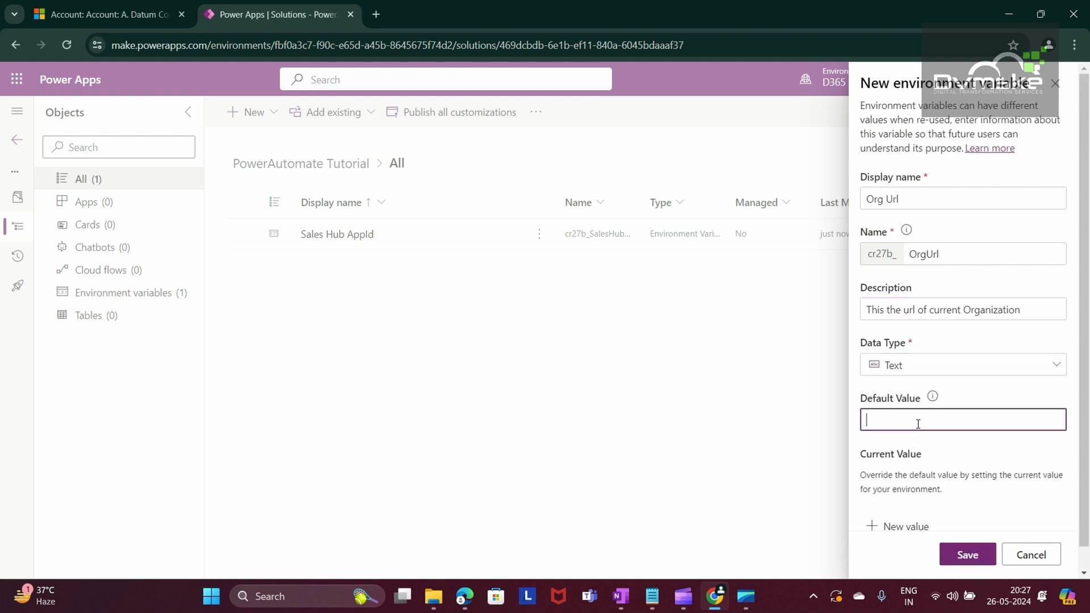
left_click(652, 596)
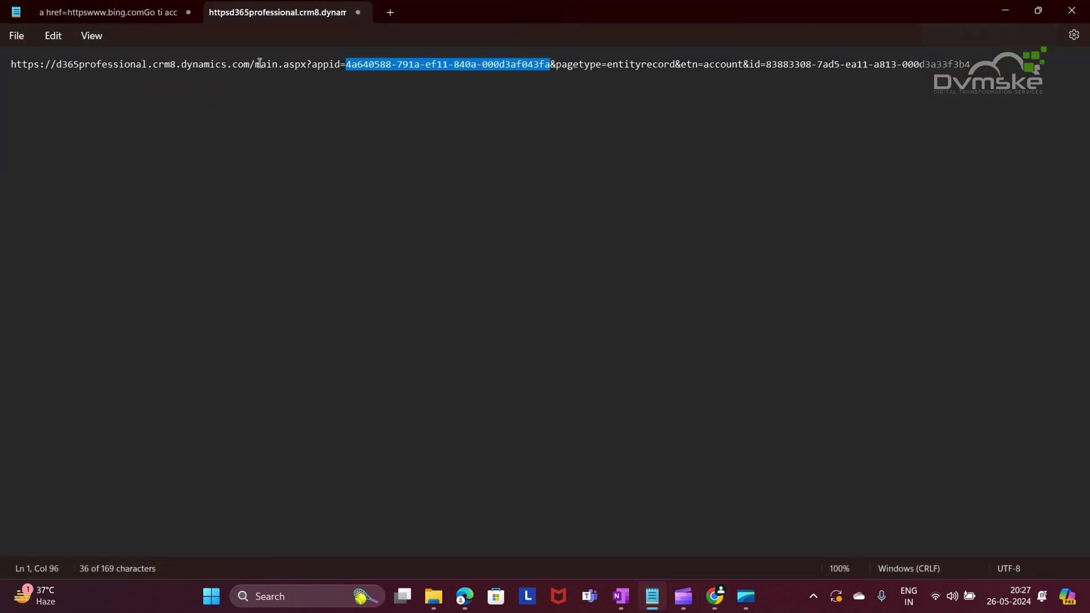
left_click_drag(249, 63, 10, 68)
key("ctrl+c")
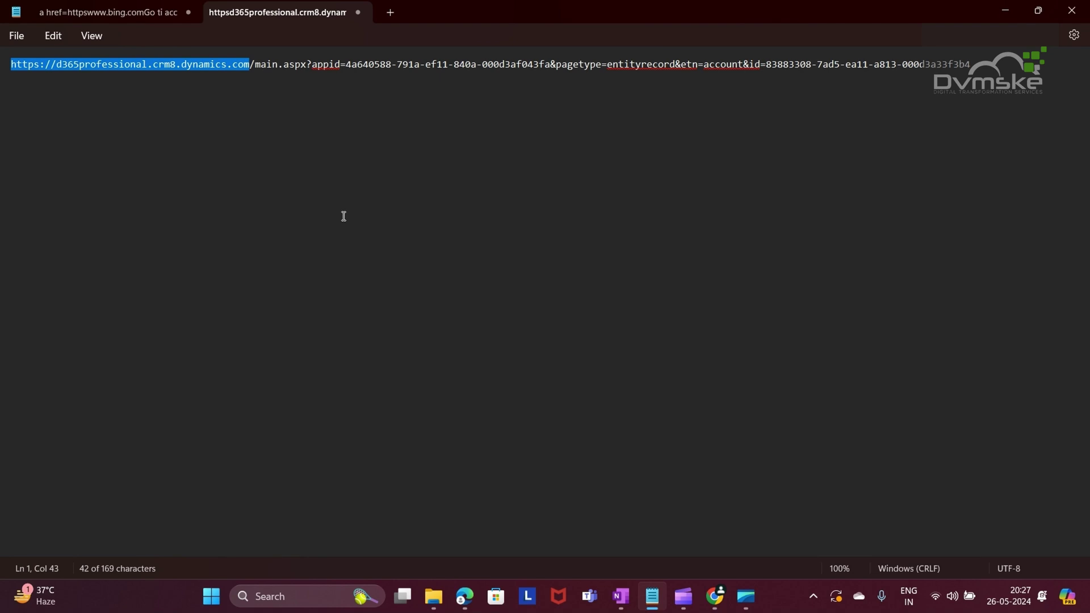
key("alt+Tab")
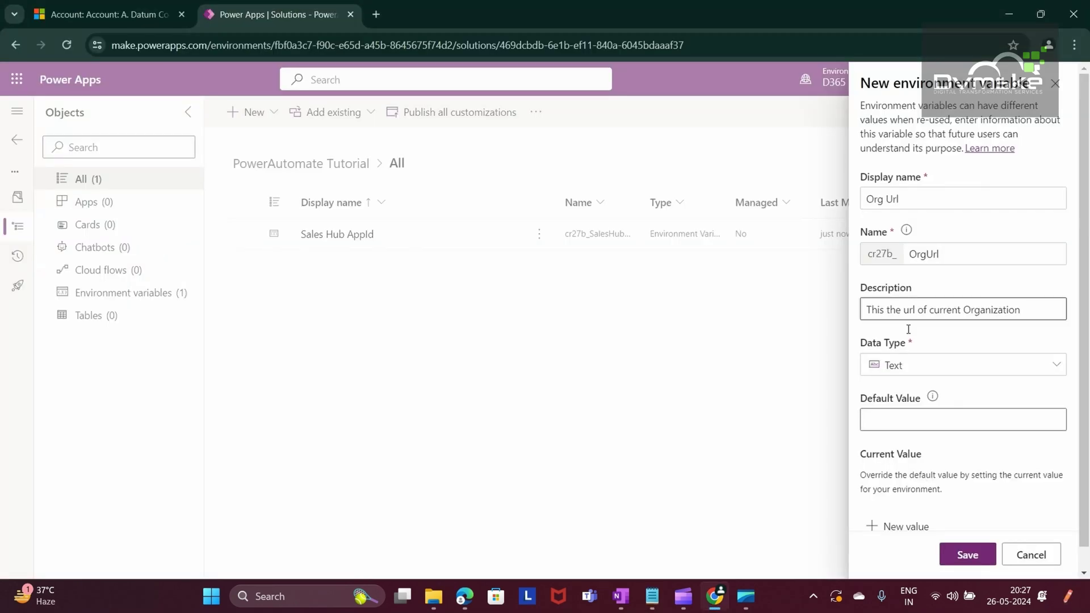
left_click(919, 417)
key("ctrl+v")
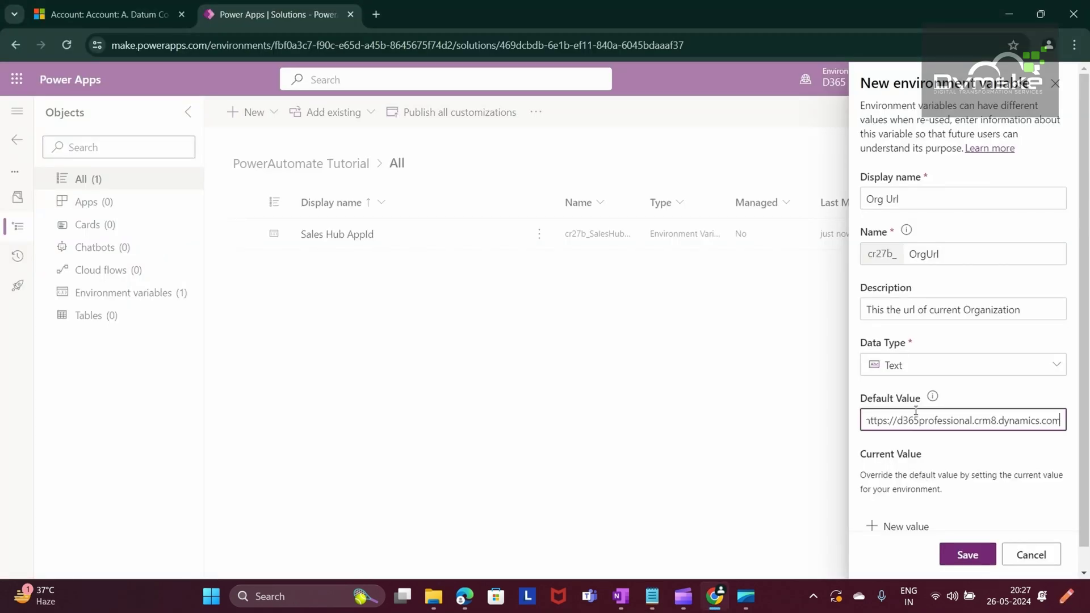
scroll(915, 410, "down", 1)
left_click(942, 548)
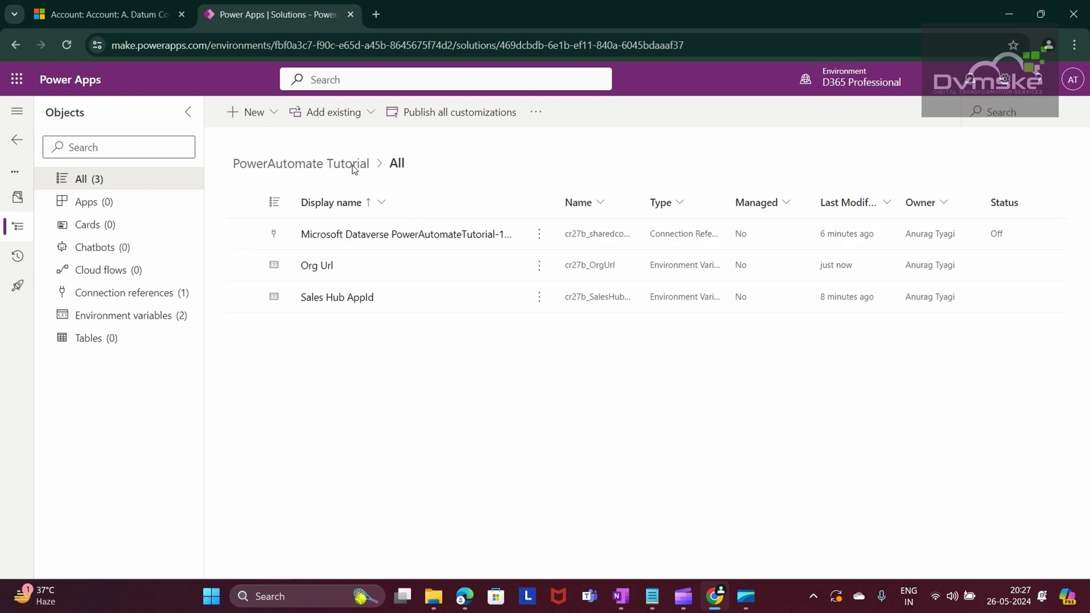
Start an Automated cloud flow via New > Automation, skipping the trigger choice.
left_click(259, 119)
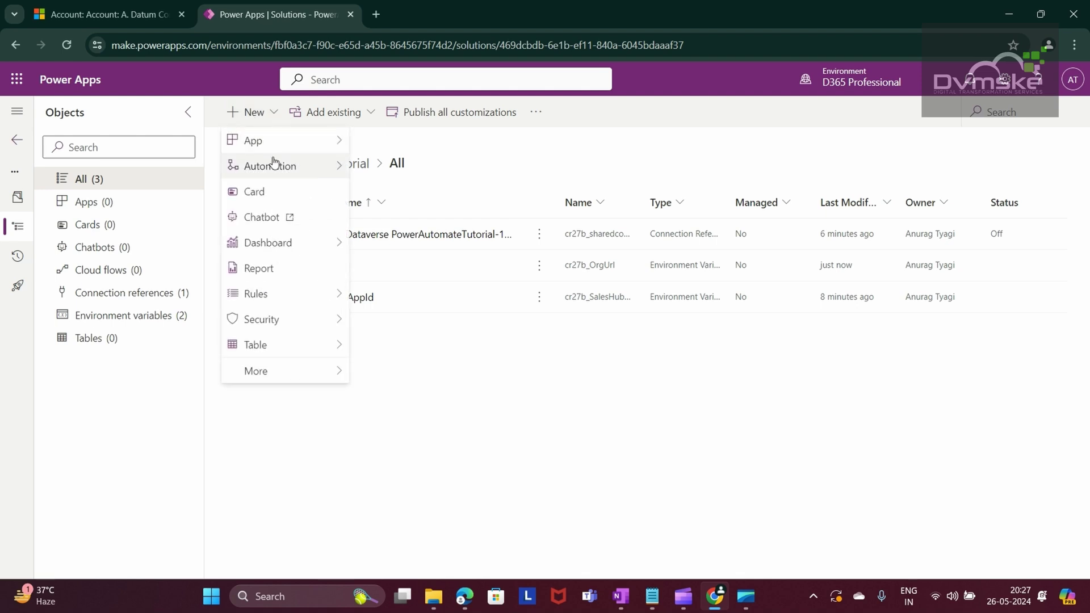
mouse_move(280, 165)
mouse_move(408, 172)
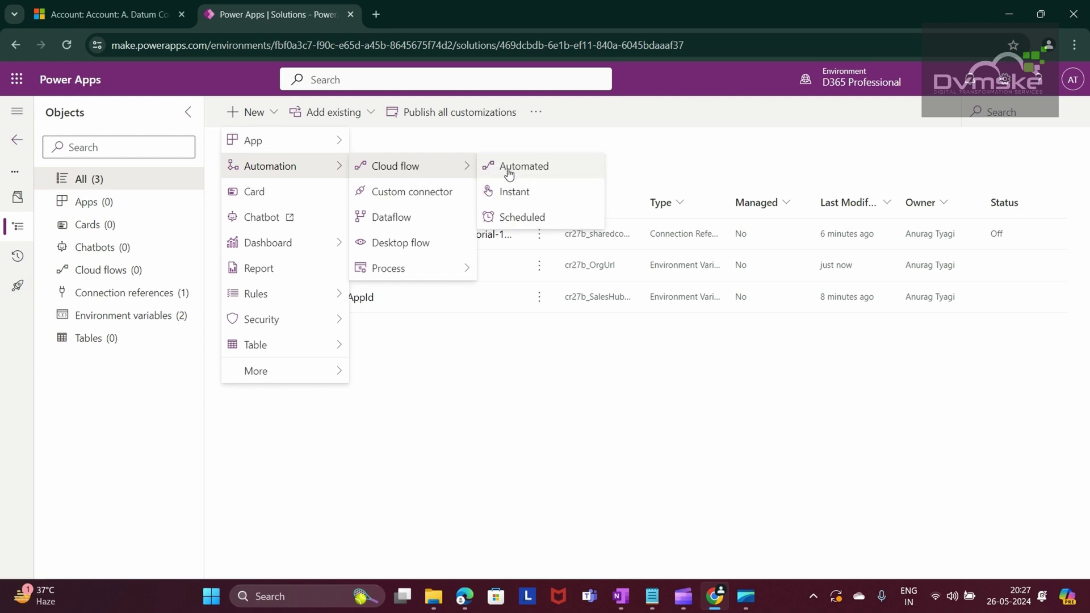
left_click(568, 171)
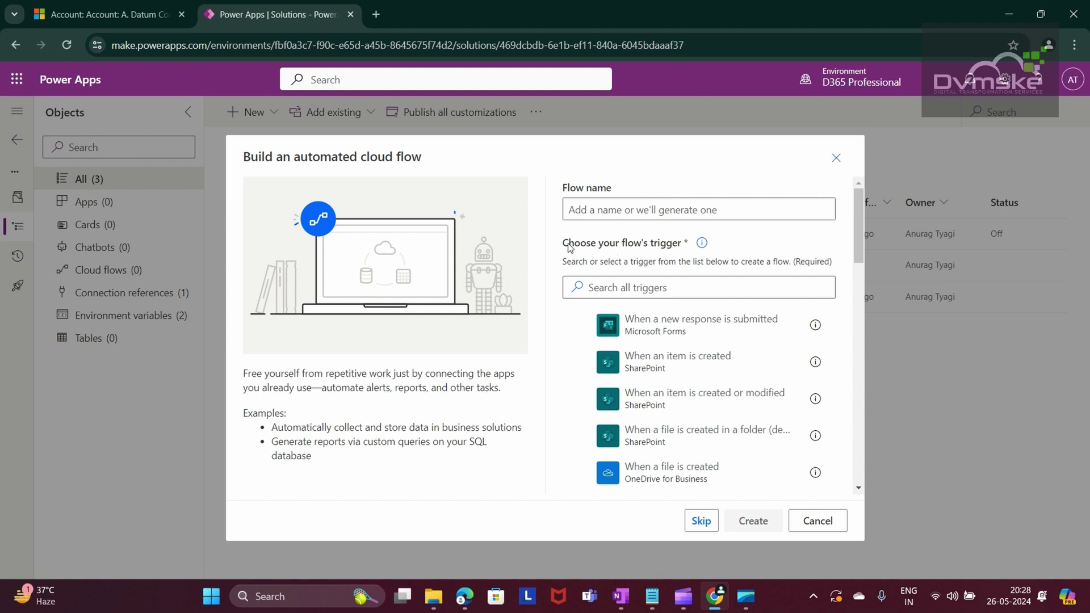
left_click(697, 519)
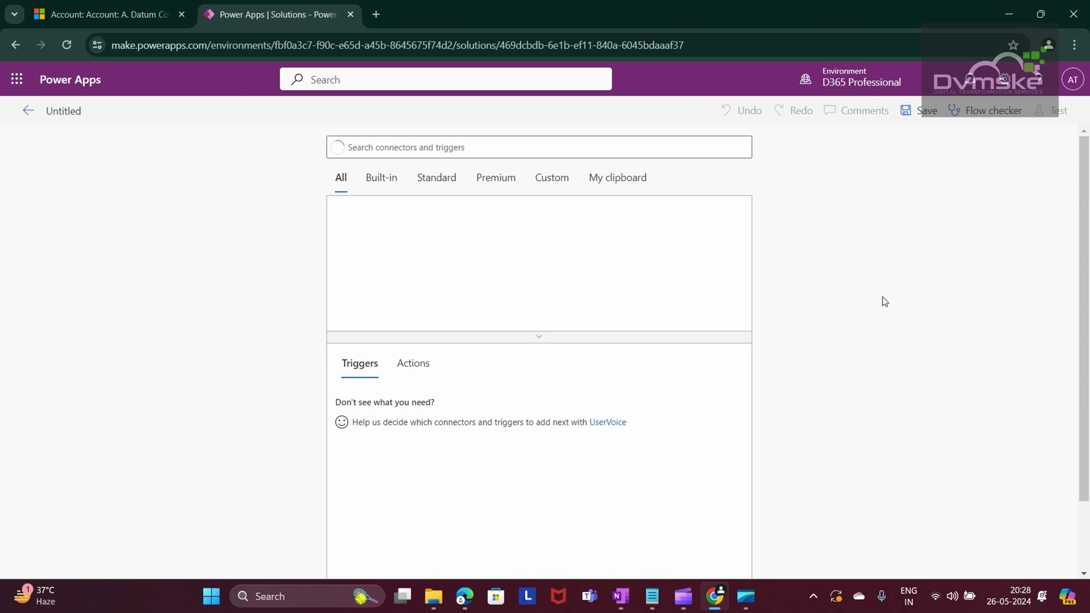
Rename the untitled flow to 'Send Email To Account Owner'.
left_click(56, 112)
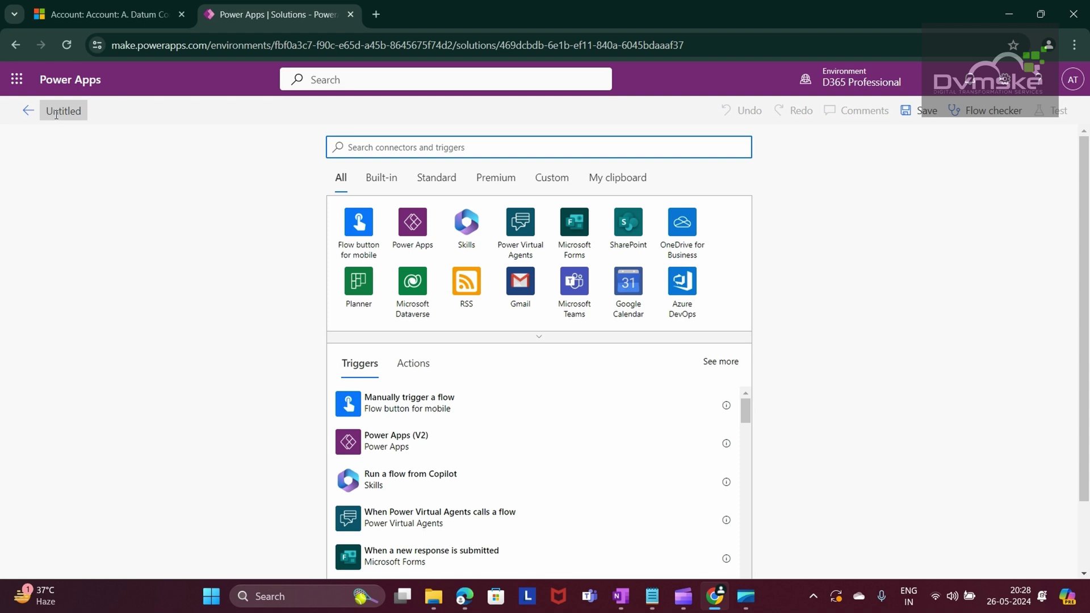
type("Sen")
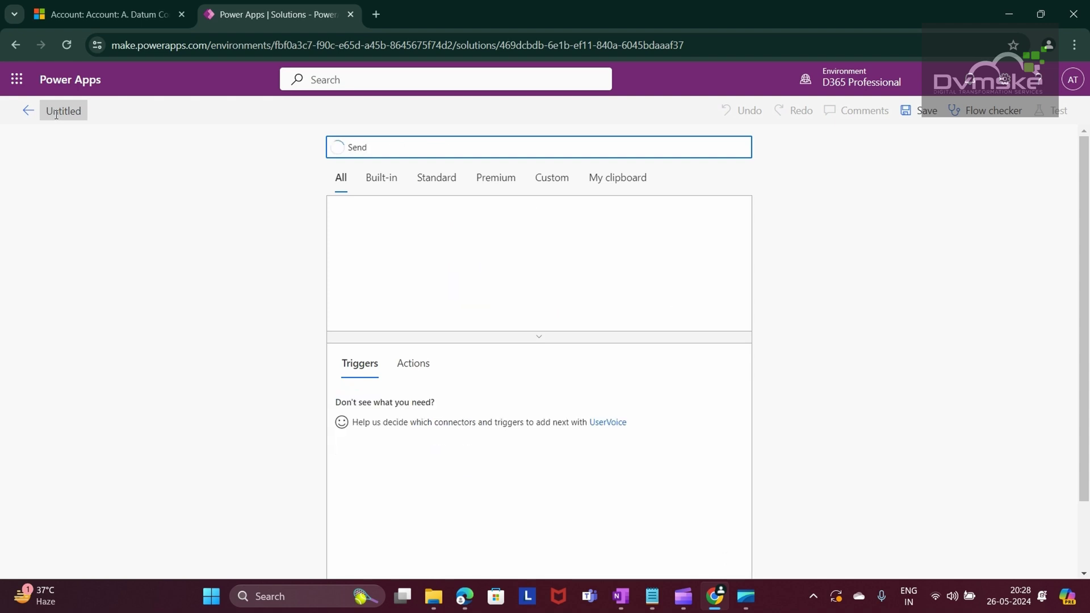
left_click(56, 113)
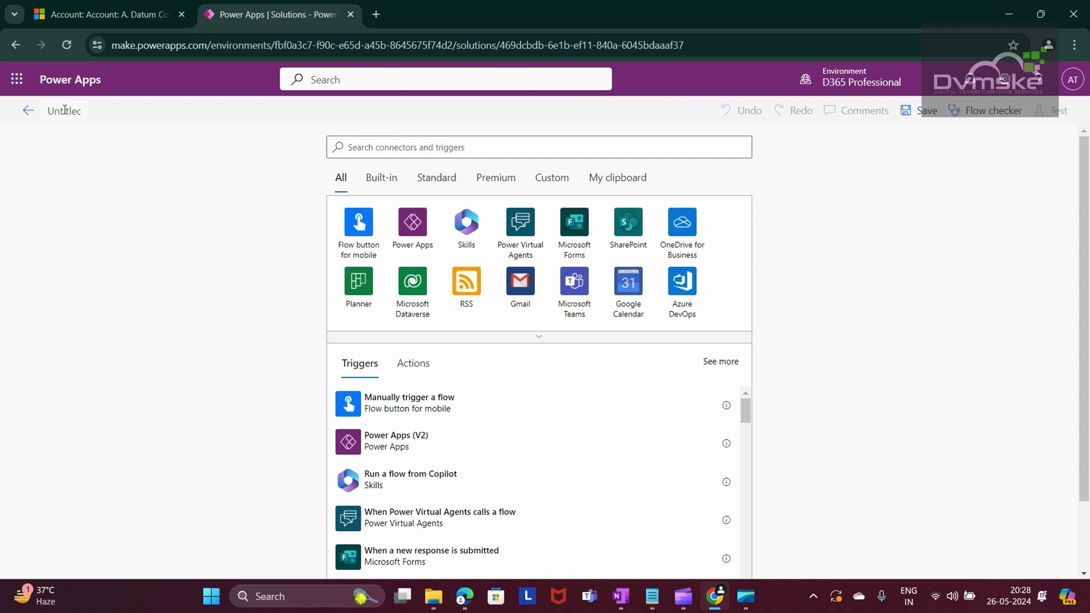
type("send Email To Account Owner")
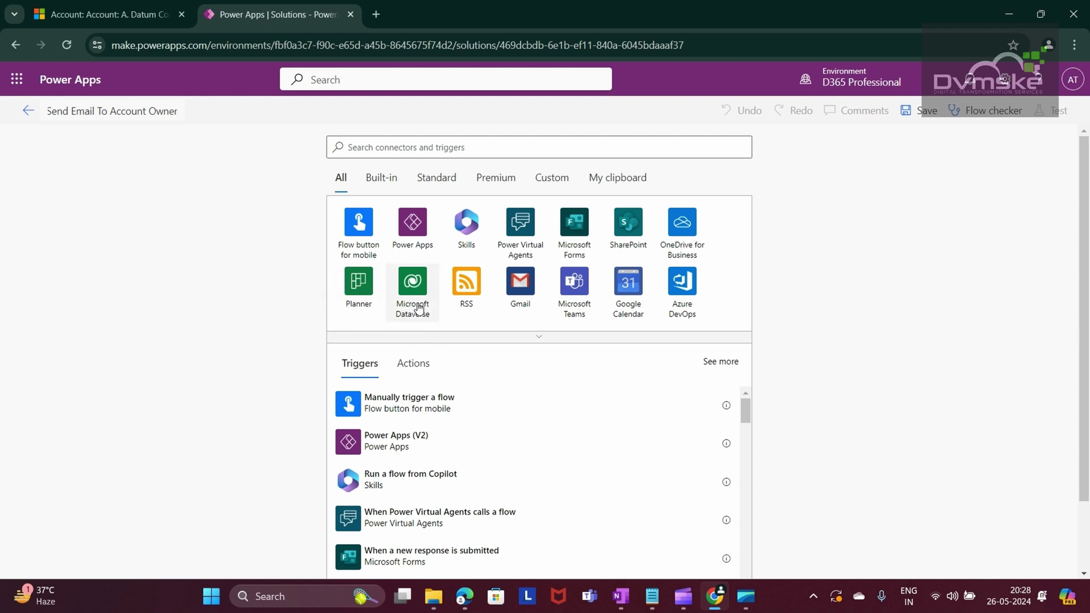
key("Tab")
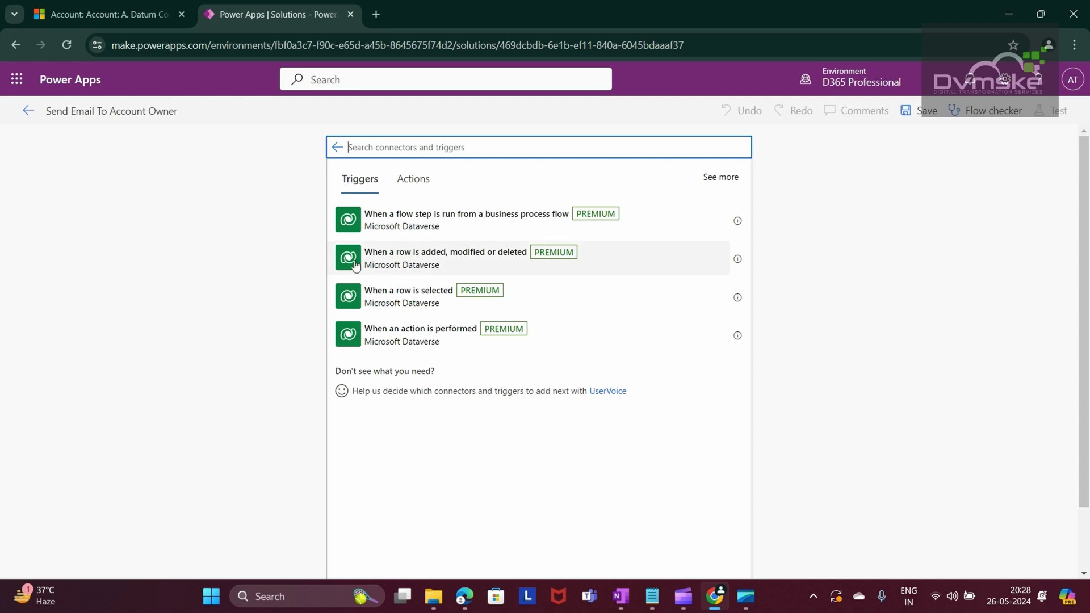
Add the Dataverse row trigger firing on Added Accounts rows at Organization scope.
left_click(451, 264)
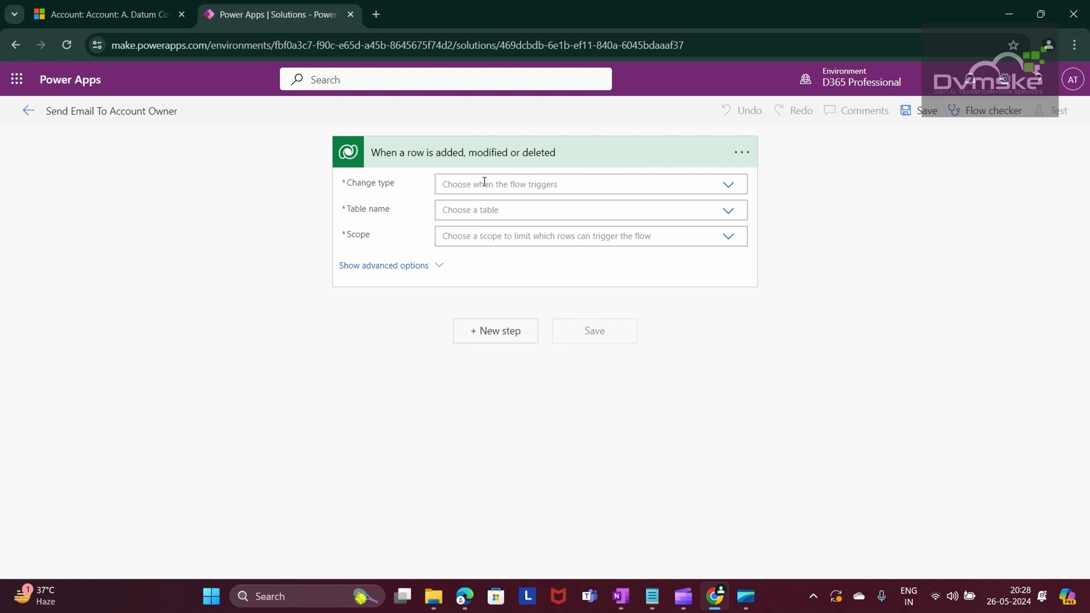
left_click(729, 187)
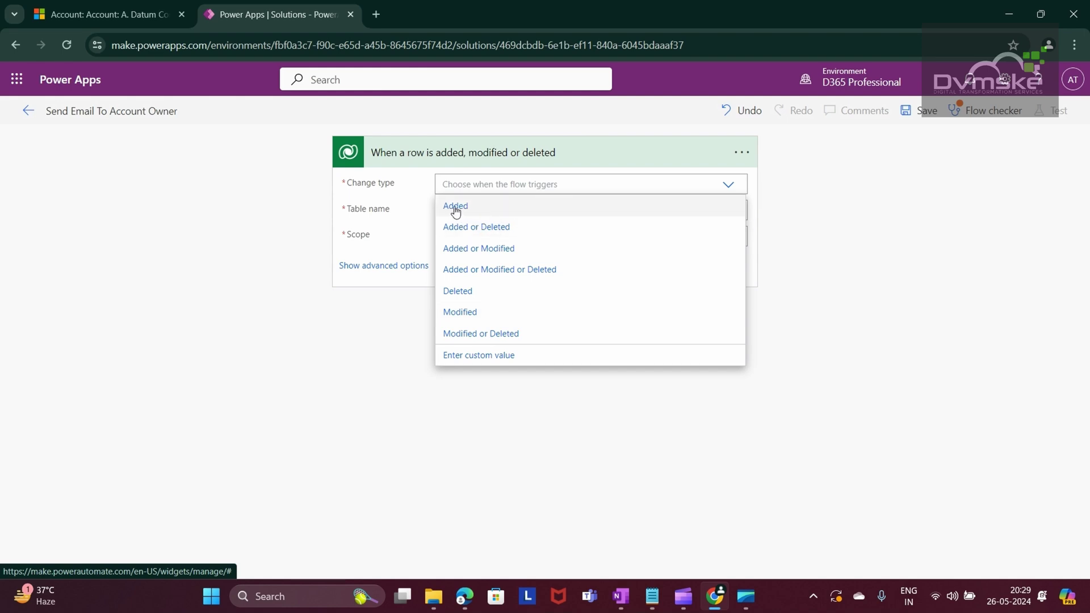
left_click(455, 208)
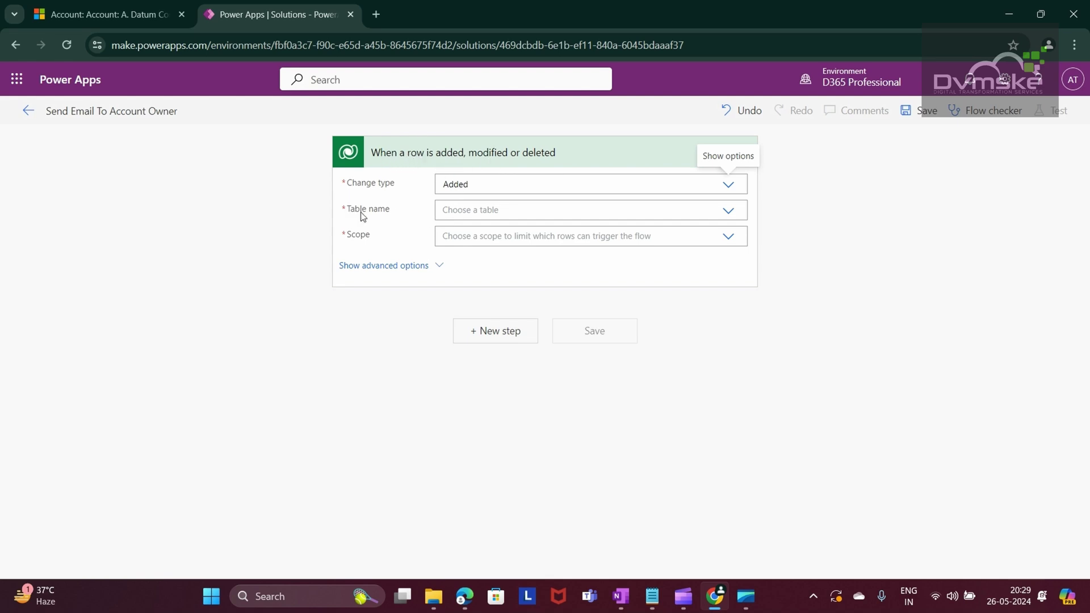
left_click(729, 211)
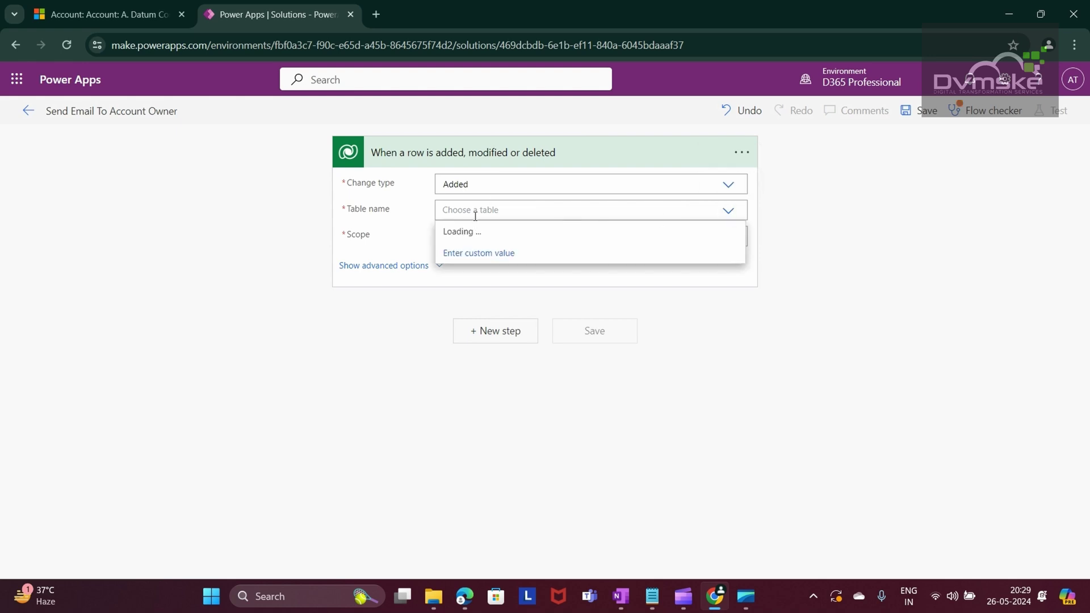
left_click(475, 215)
type("acc")
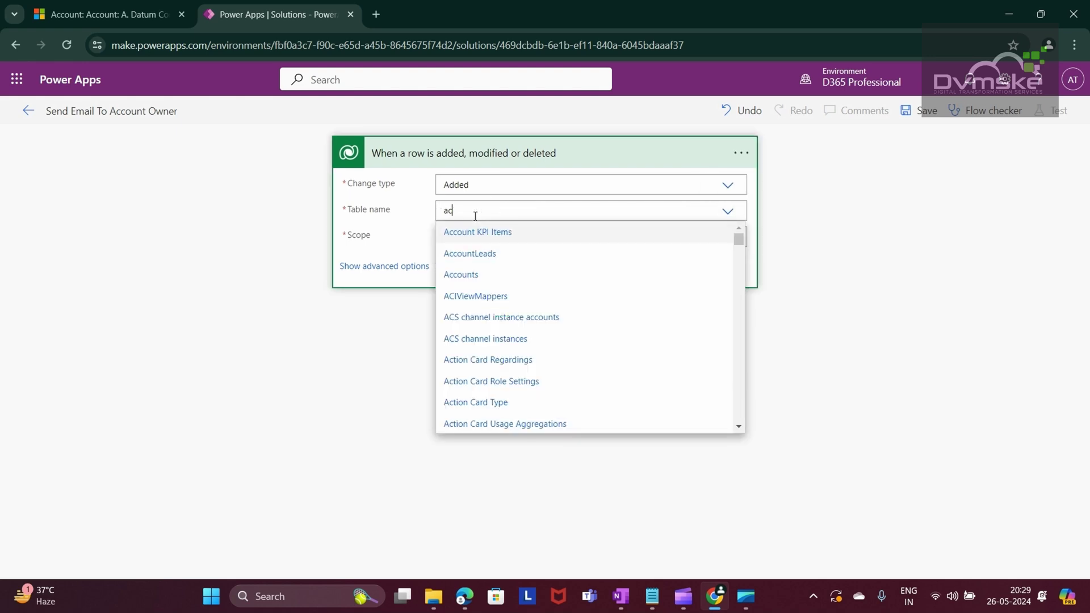
left_click(462, 276)
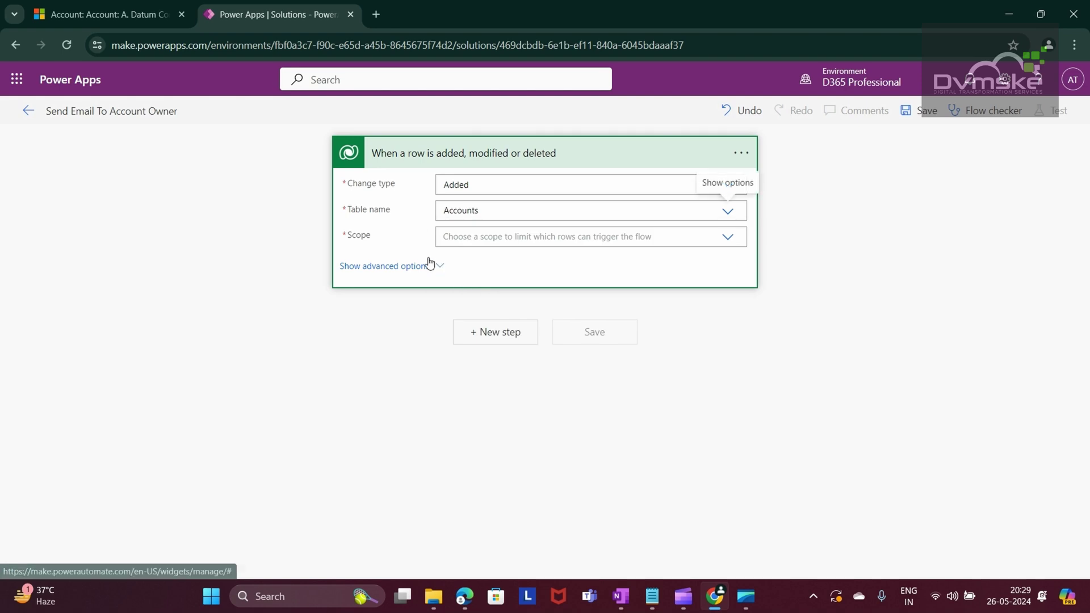
left_click(727, 244)
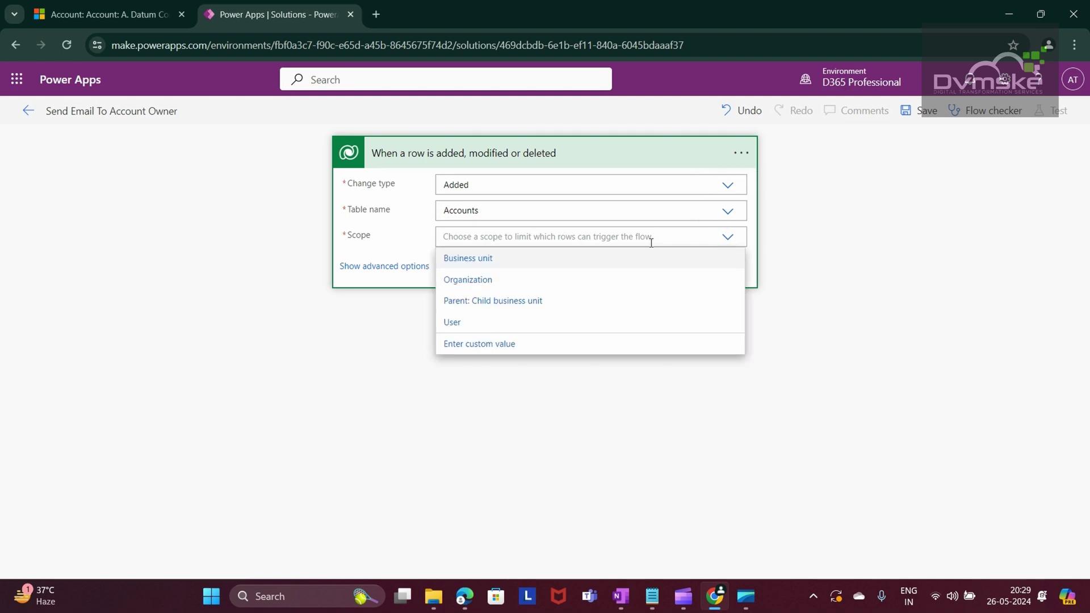
left_click(511, 279)
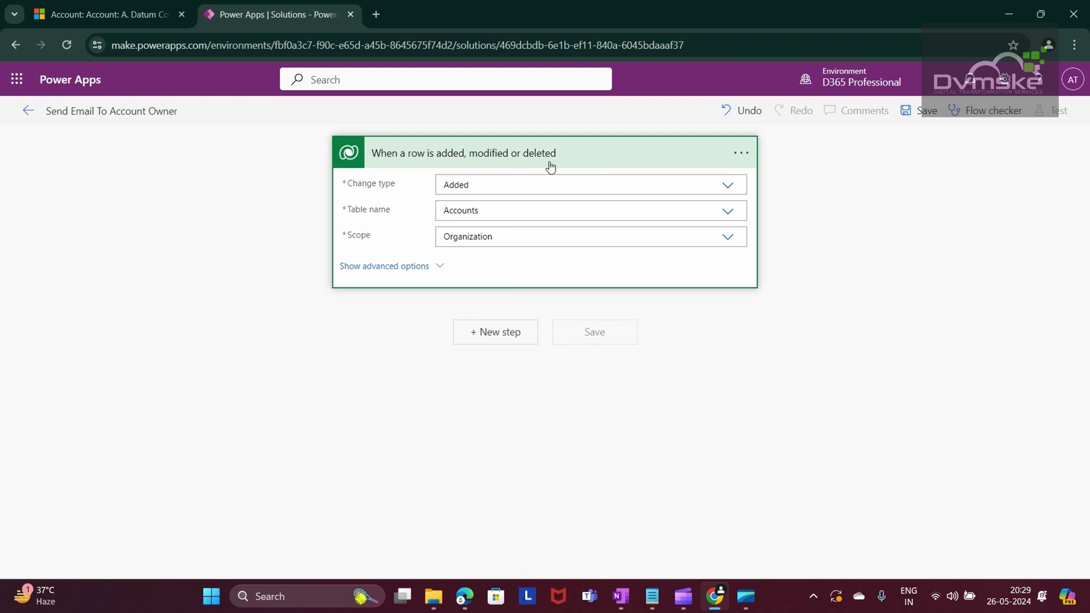
Retitle the trigger to 'When a account is created'.
left_click(738, 154)
left_click(781, 167)
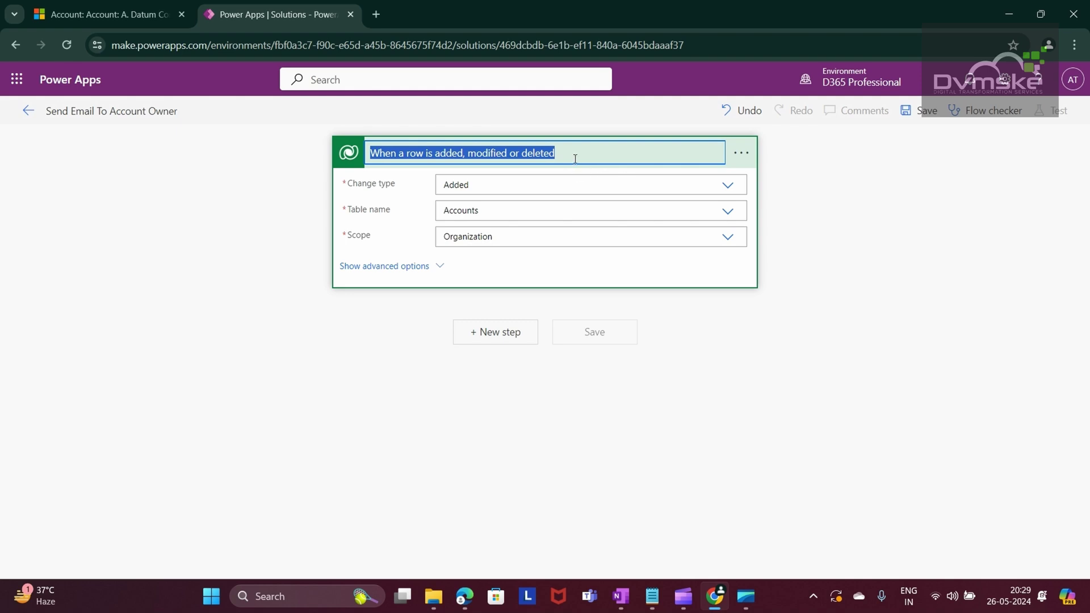
left_click_drag(562, 152, 411, 154)
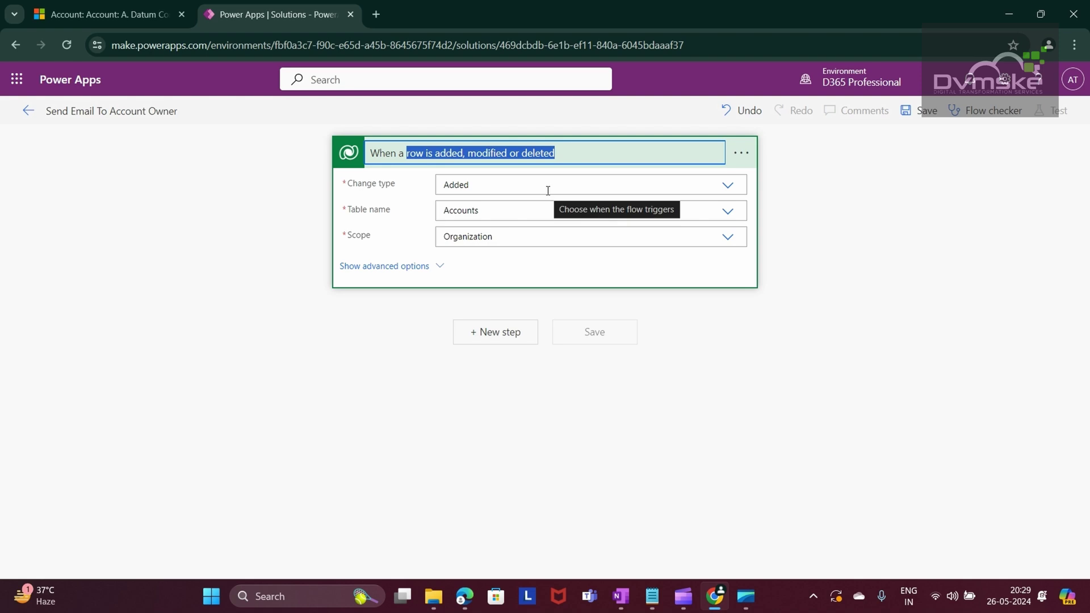
key("BackSpace")
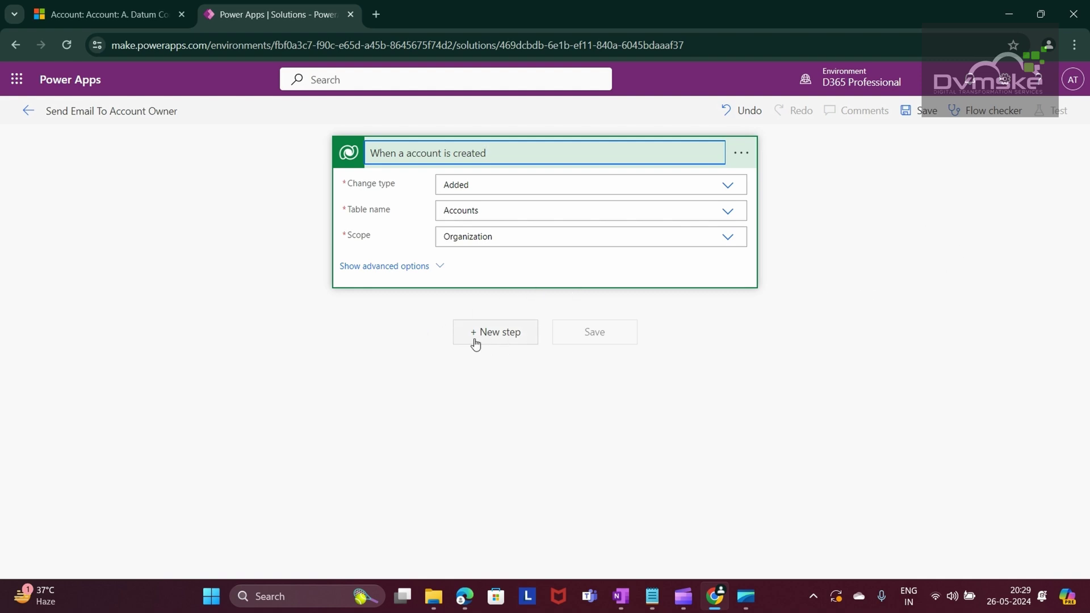
Add an Initialize variable step after the trigger, naming the variable RecordUrl with type String.
left_click(492, 344)
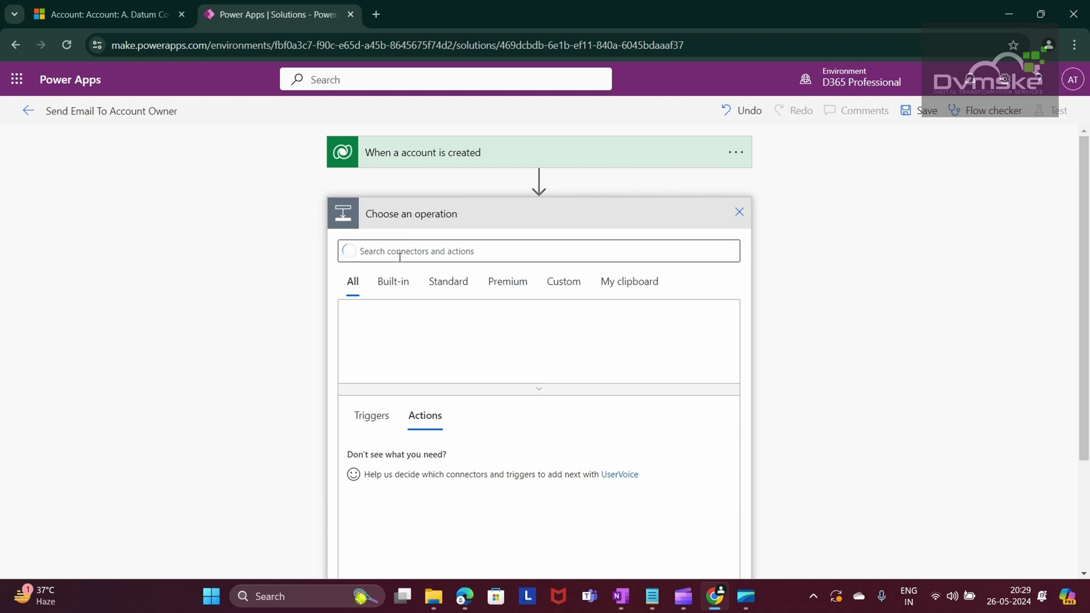
type("vari")
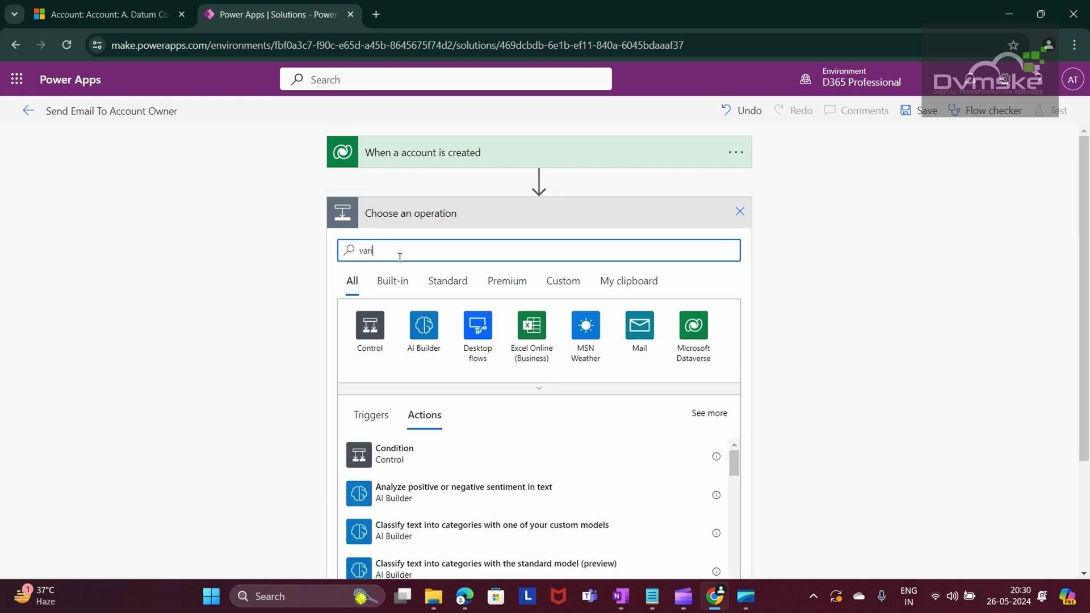
type("able")
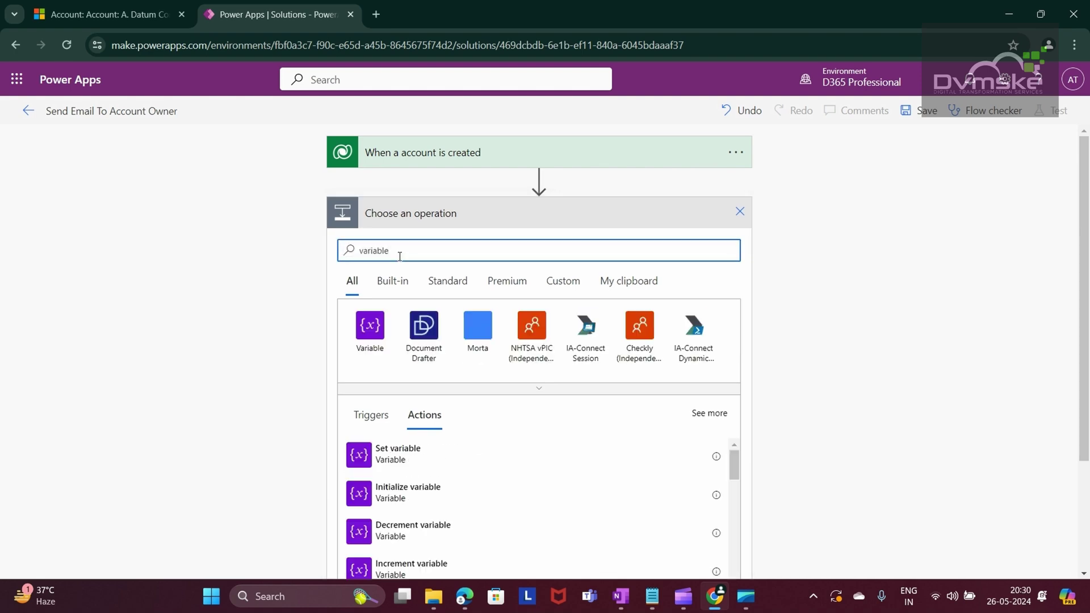
left_click(397, 491)
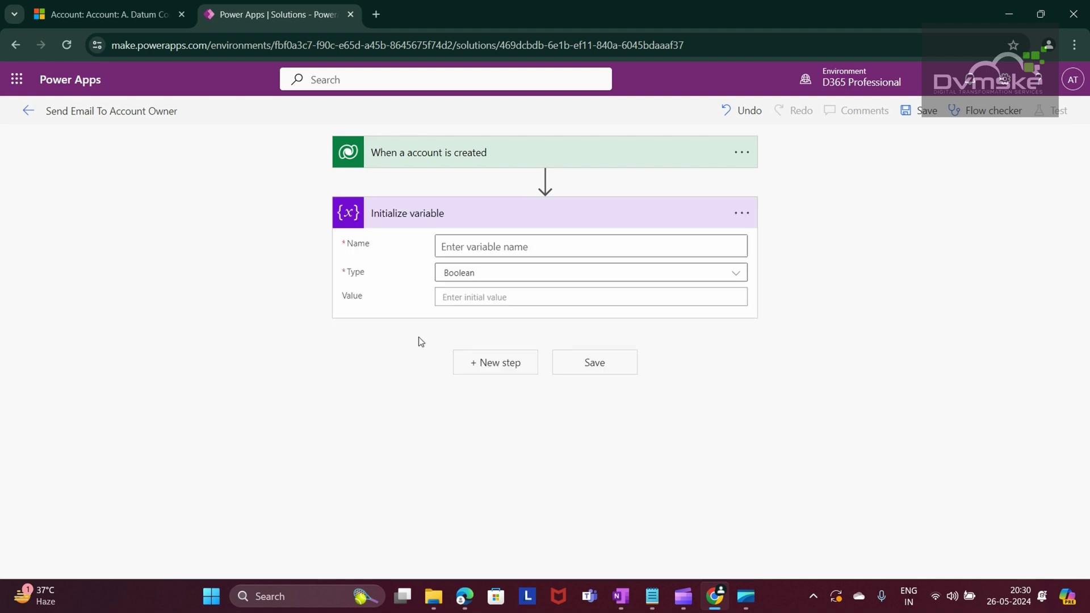
left_click(448, 245)
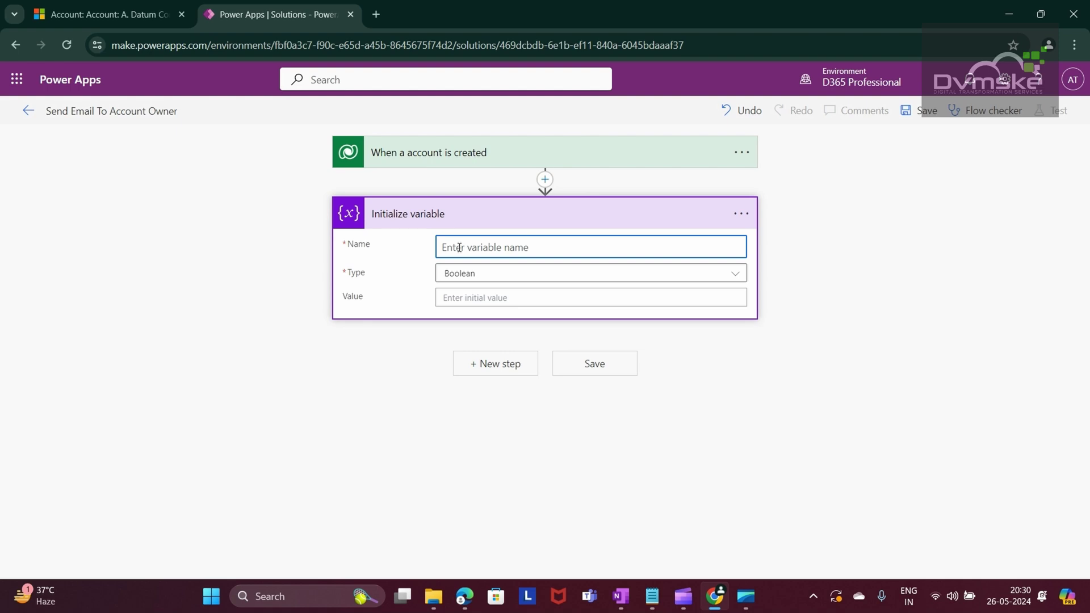
type("RecordUrl")
left_click(506, 276)
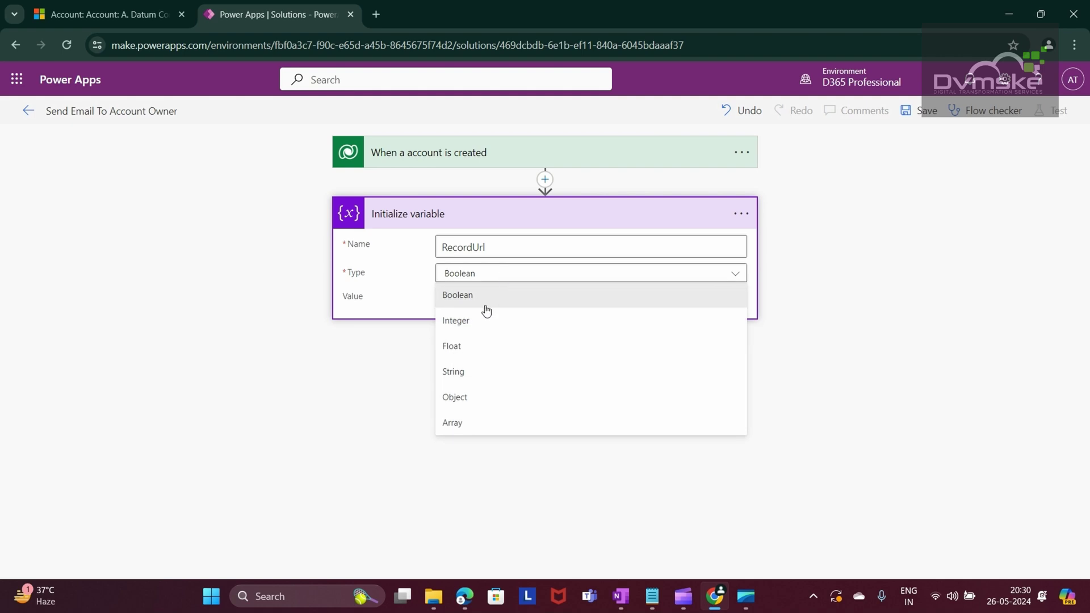
left_click(522, 372)
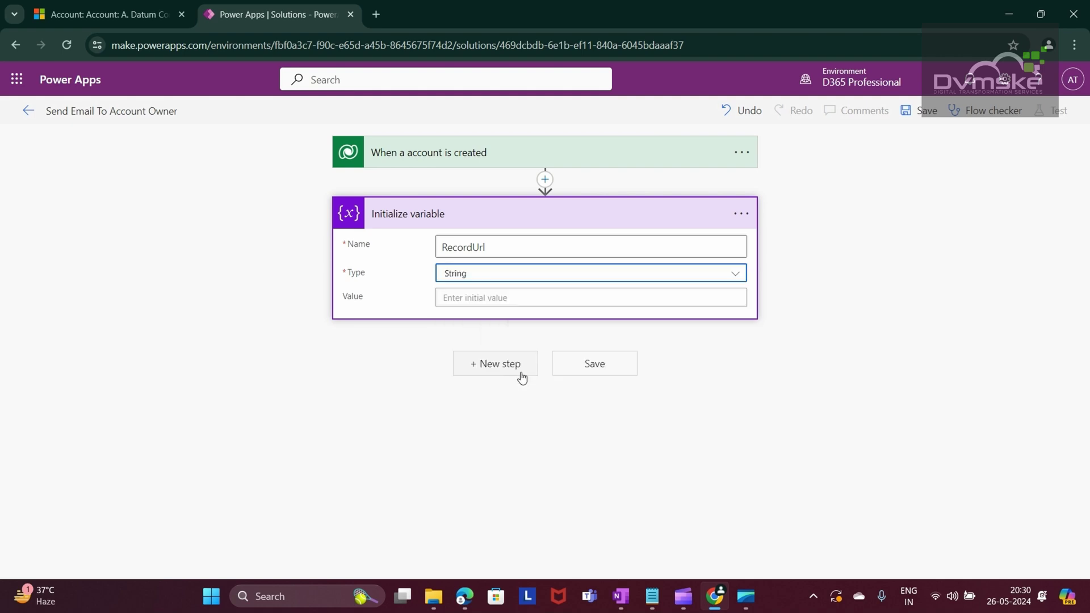
Retitle the variable step 'Initialize variable RecordUrl'.
left_click(749, 224)
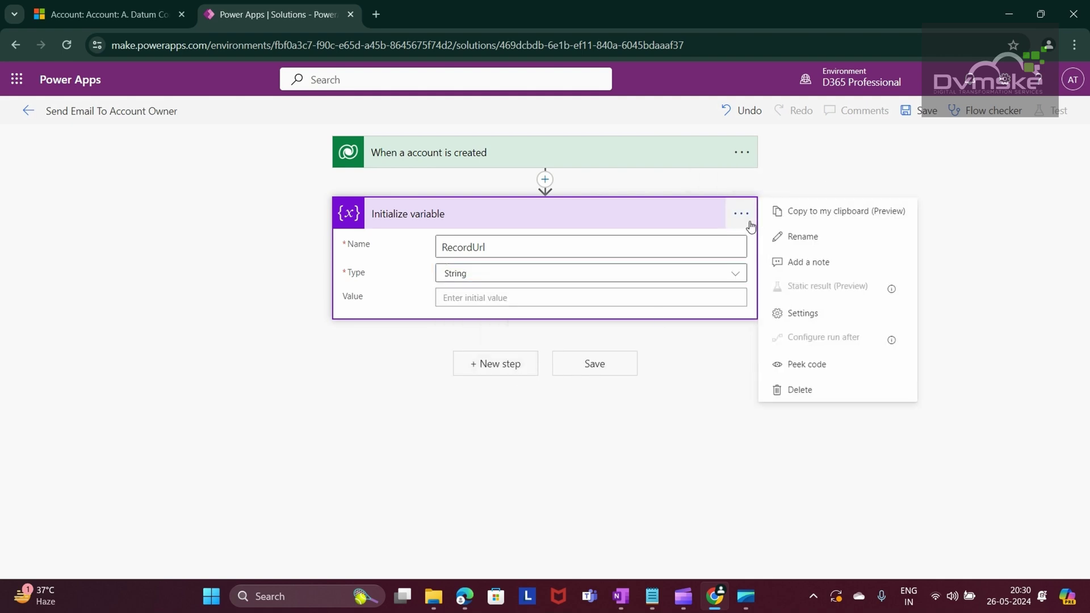
left_click(820, 237)
left_click(463, 214)
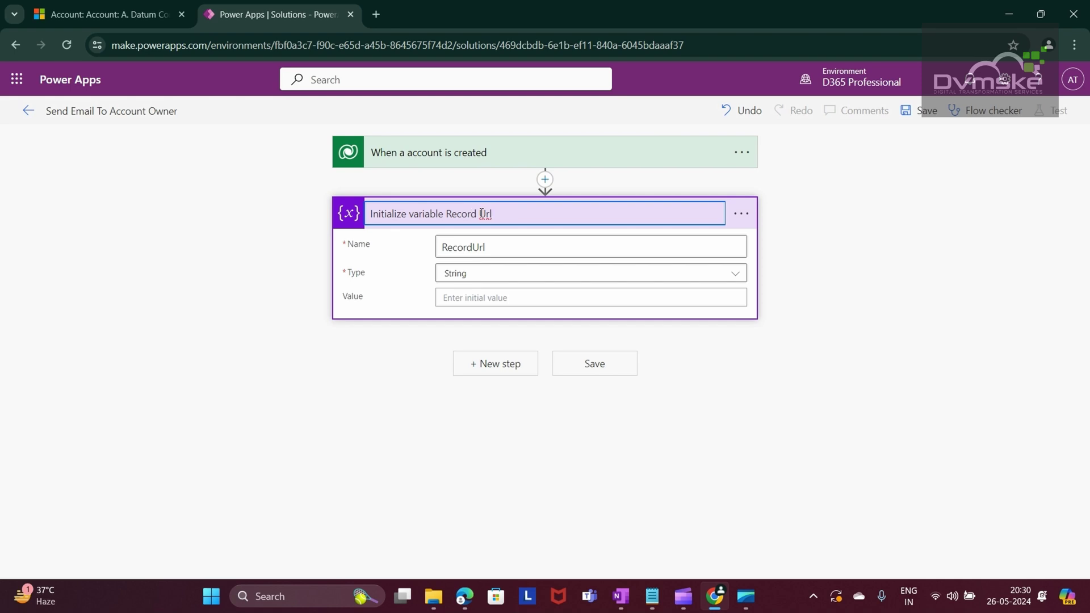
left_click(482, 214)
key("BackSpace")
left_click(475, 367)
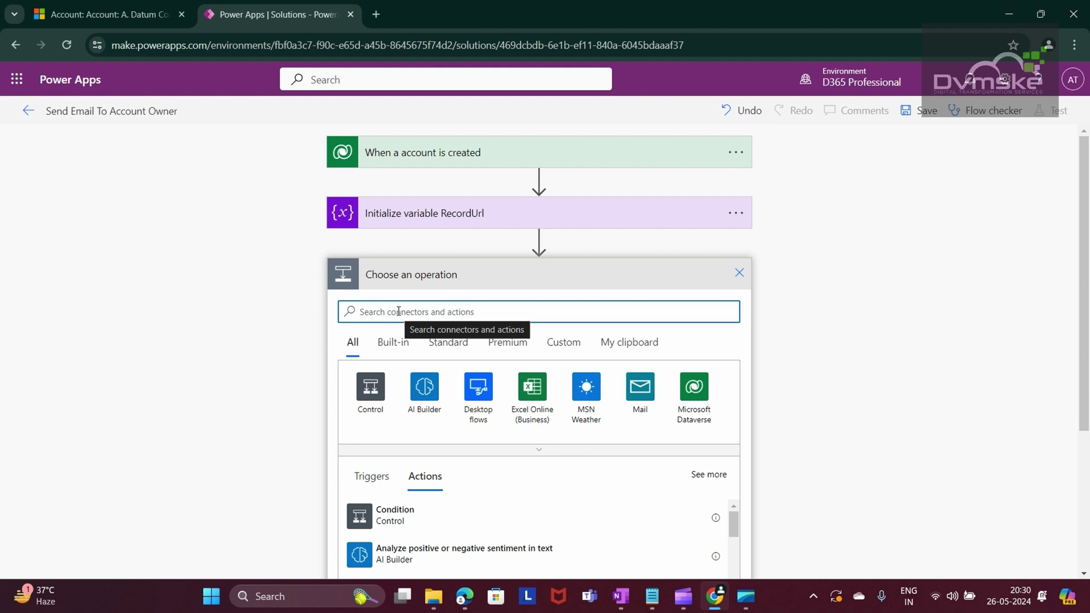
Add a Set variable step targeting the RecordUrl variable after the initialization.
type("set")
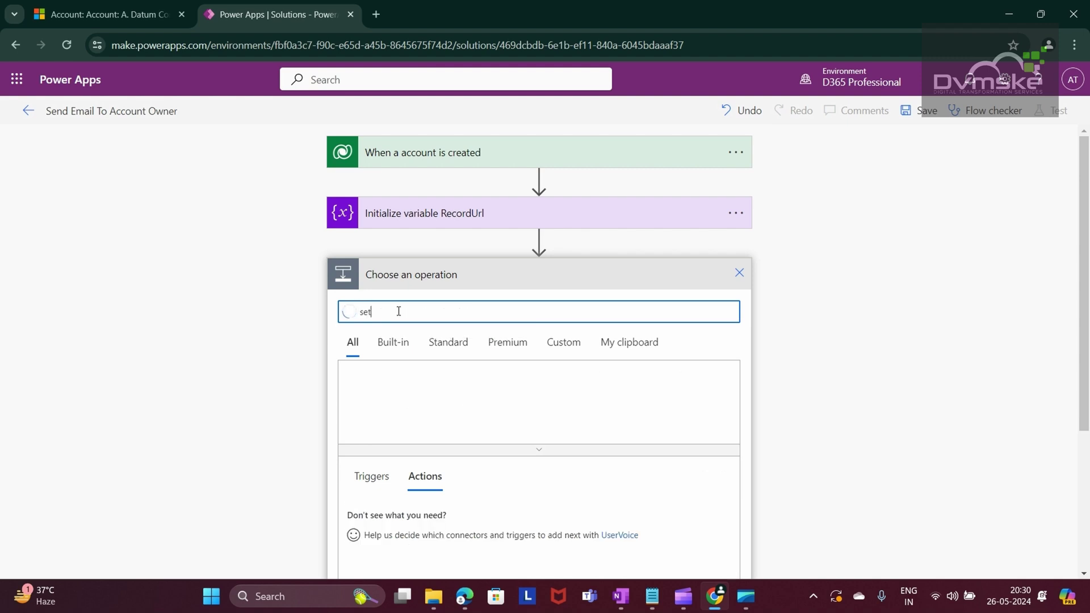
type(" variable")
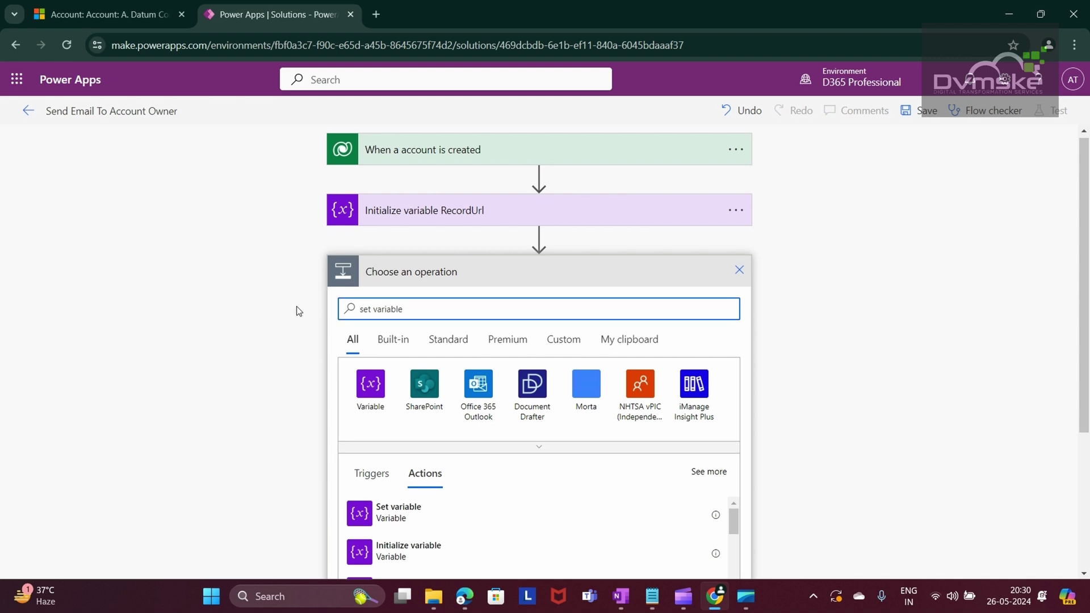
scroll(297, 310, "down", 1)
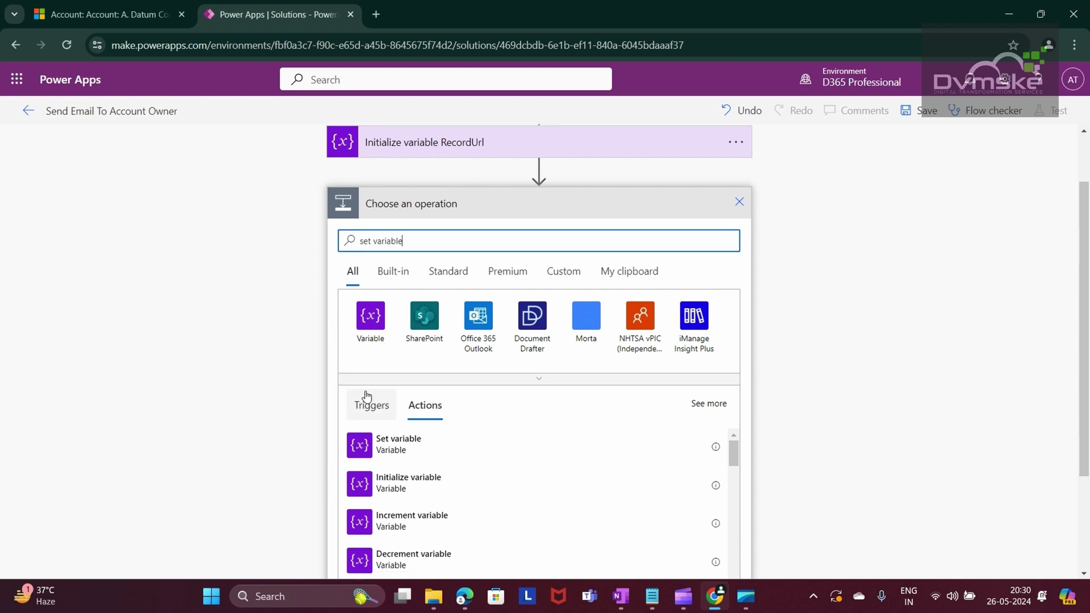
left_click(379, 451)
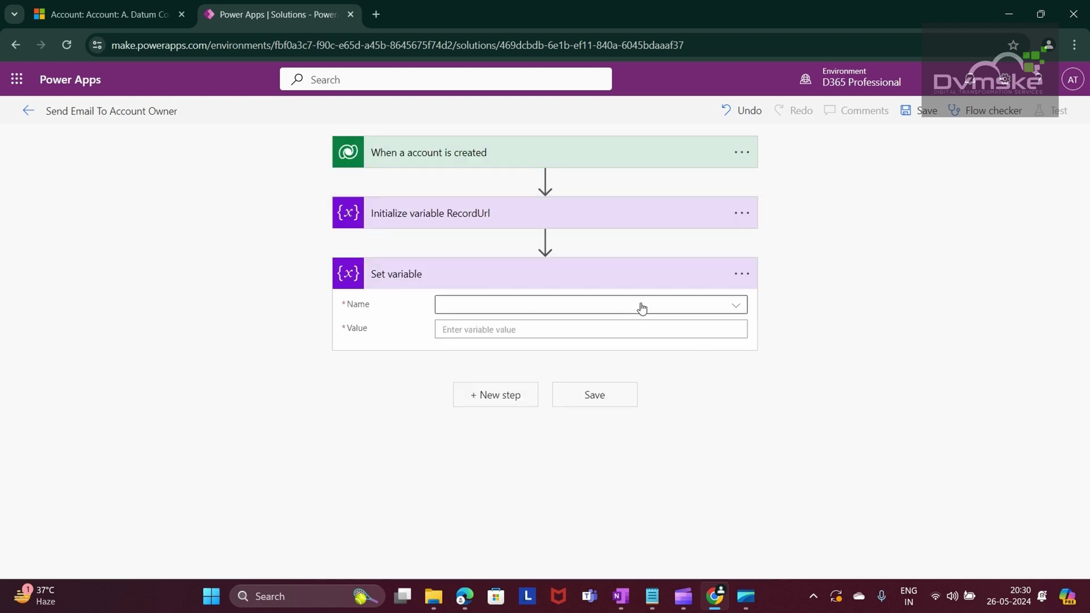
left_click(575, 312)
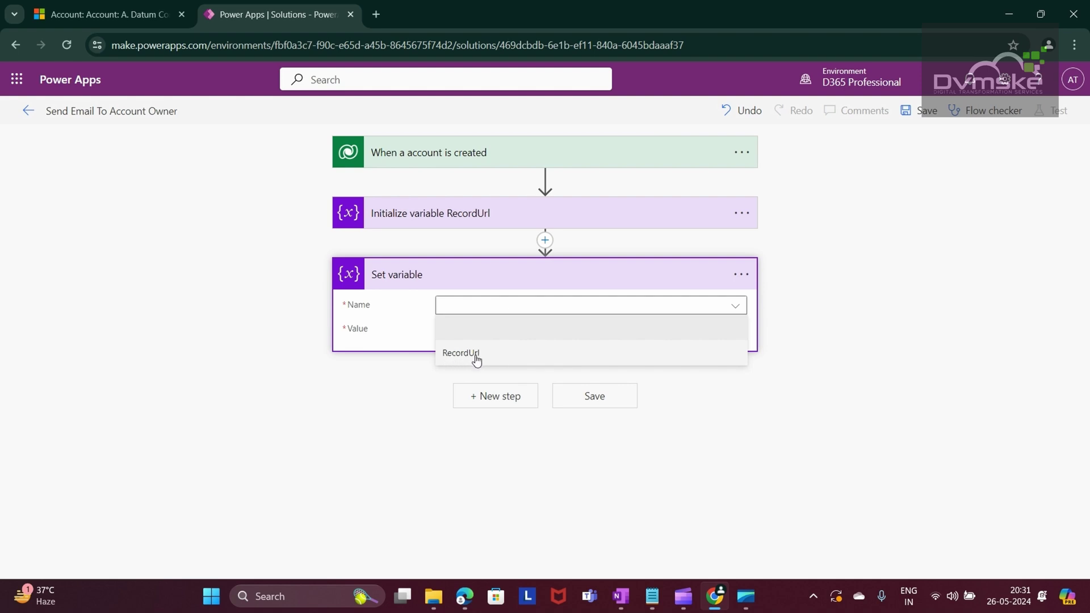
left_click(476, 361)
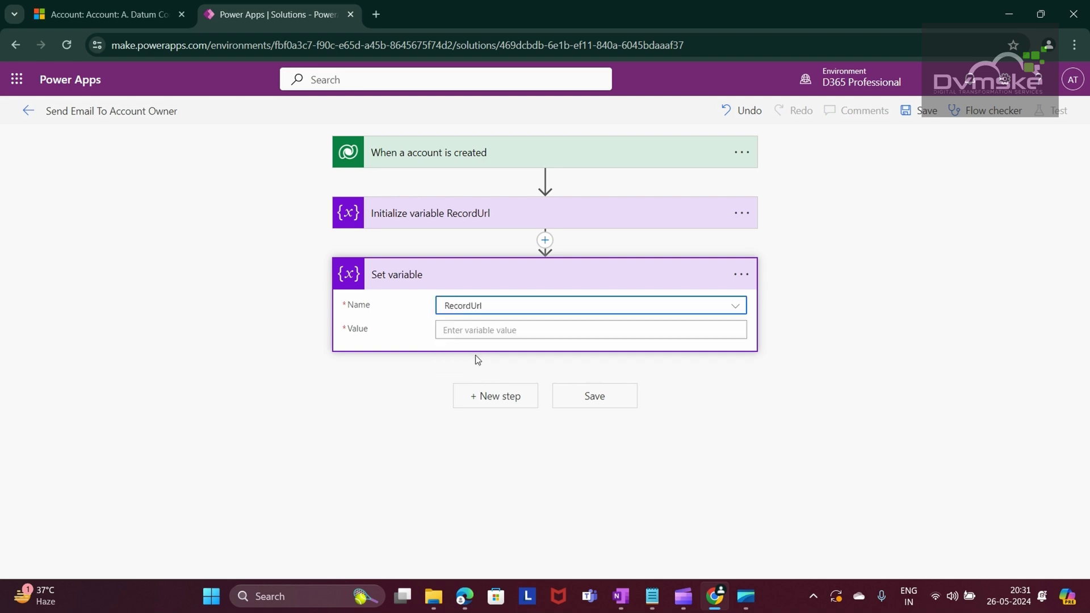
left_click(471, 332)
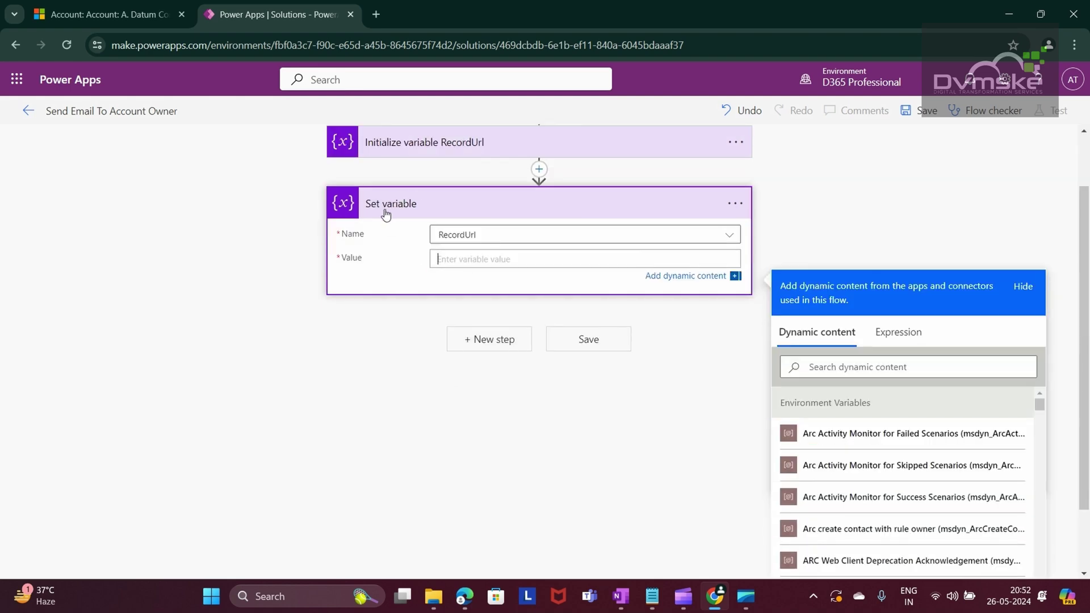
Rename the Set variable step to 'Set variable RecordUrl' by appending RecordUrl to its title.
left_click(740, 212)
left_click(742, 275)
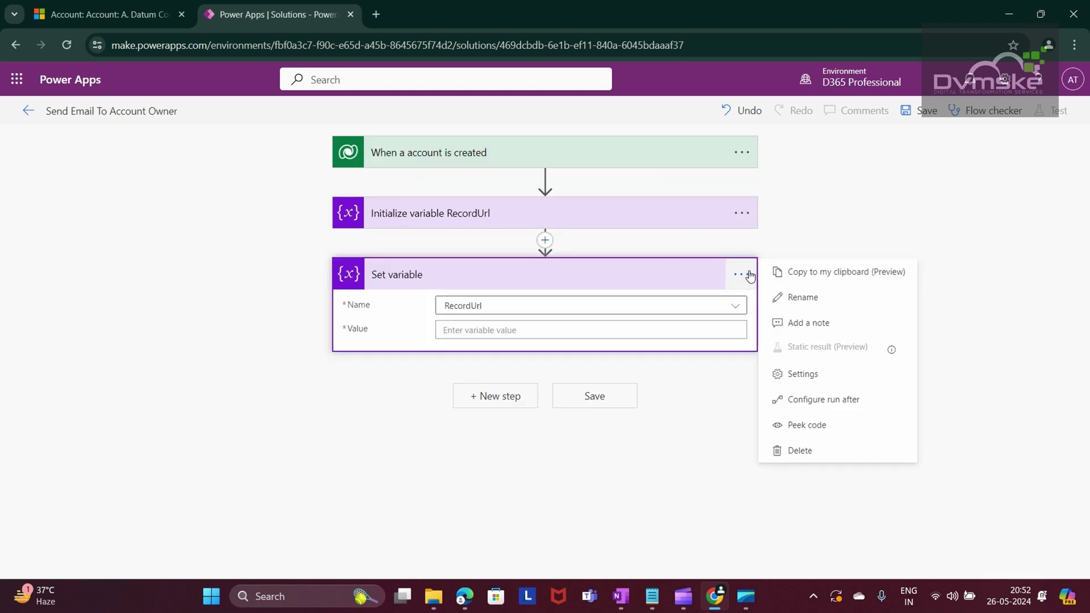
left_click(770, 295)
left_click(504, 279)
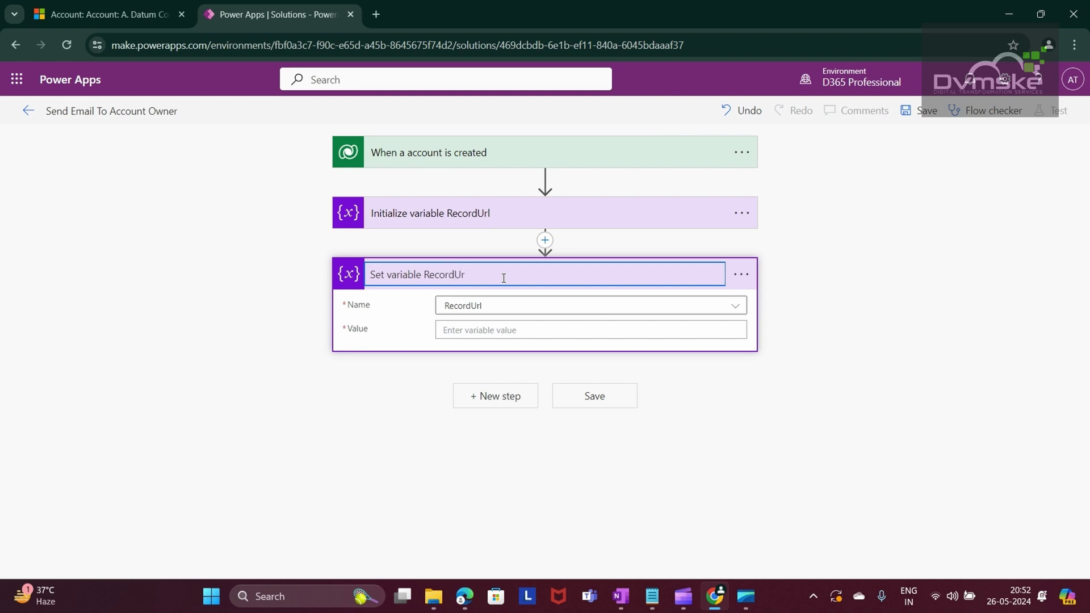
type("RecordUrl")
left_click(445, 330)
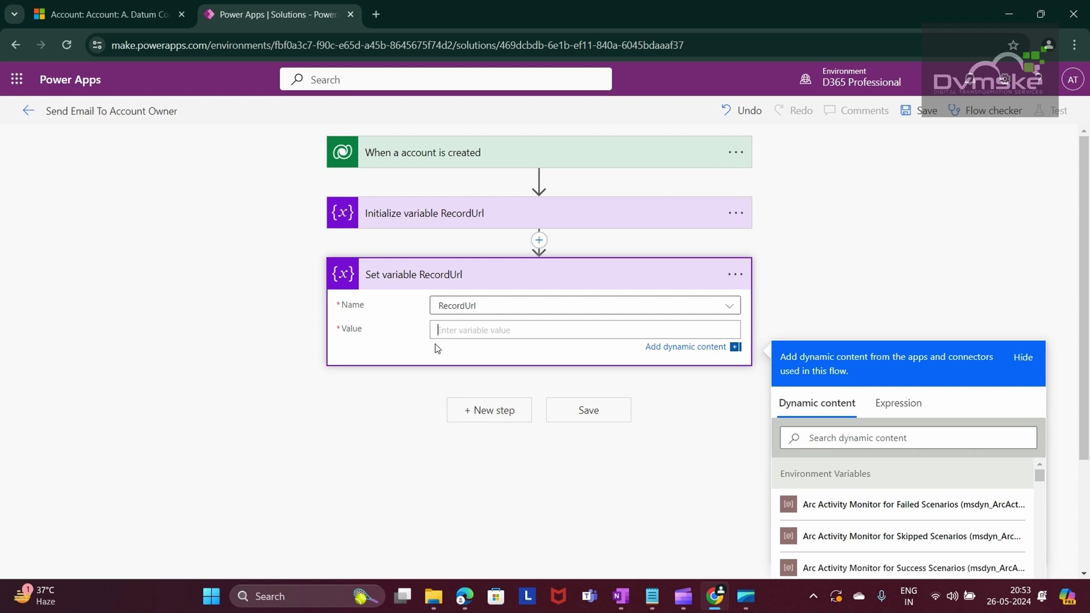
left_click(652, 596)
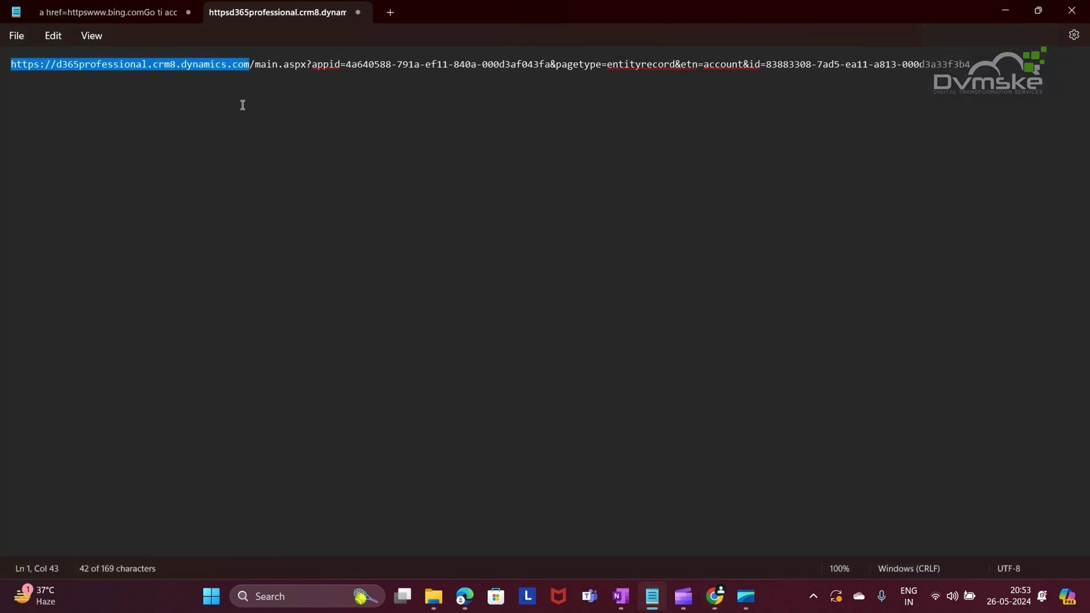
Copy the account record URL from Notepad and paste it into the RecordUrl Value field.
left_click_drag(975, 66, 3, 59)
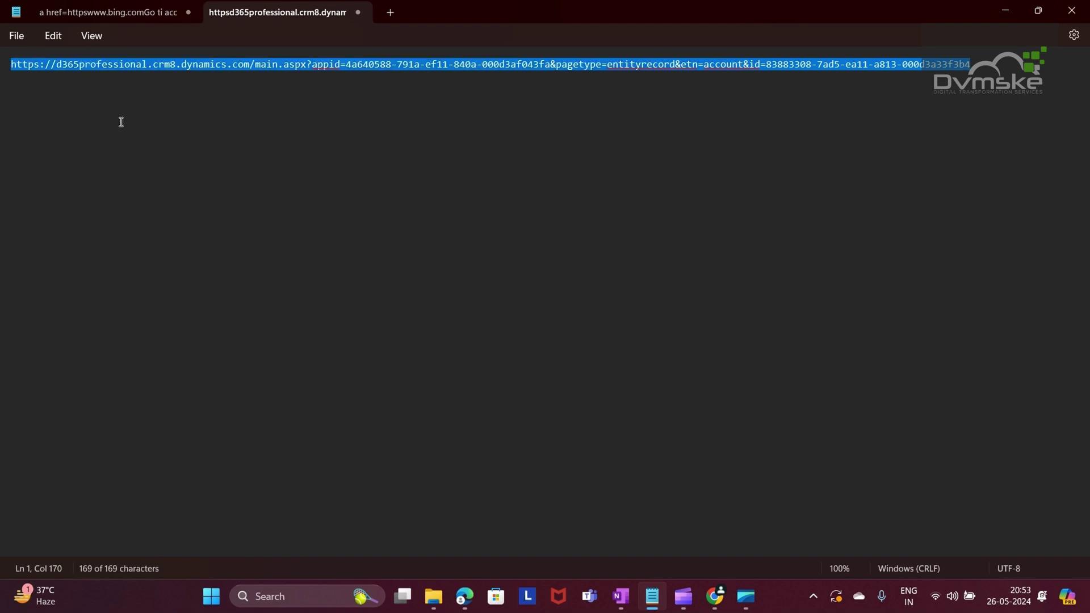
left_click(1005, 10)
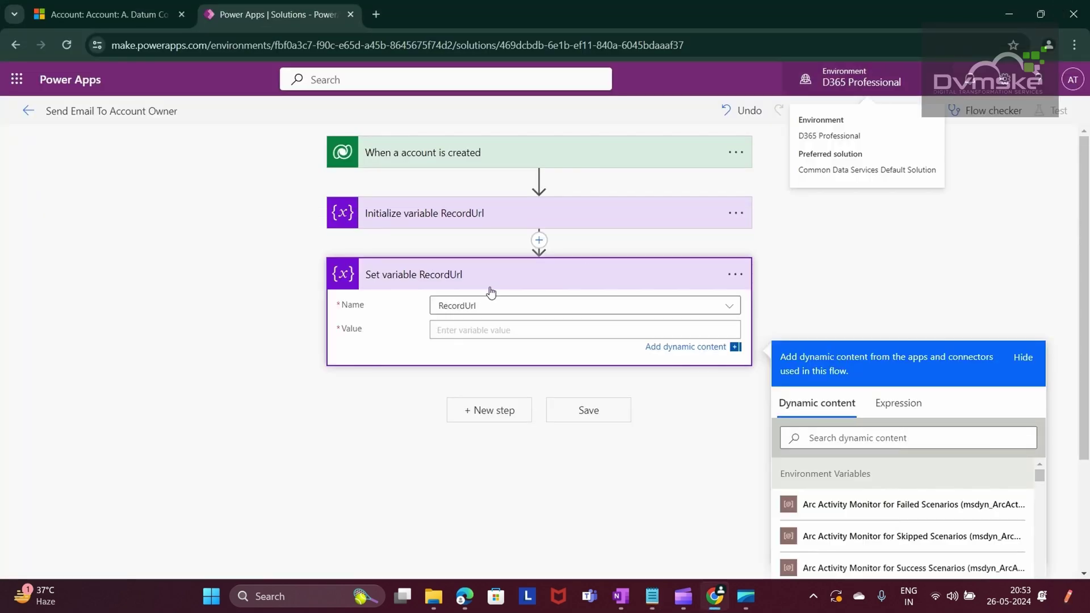
left_click(463, 329)
type("https://d365professional.crm8.dynamics.com/main.aspx?appid=4a640588-791a-ef11-840a-000d3af043fa&pagetype=entityrecord&etn=account&id=83883308-7ad5-ea11-a813-000d3a33f3b4")
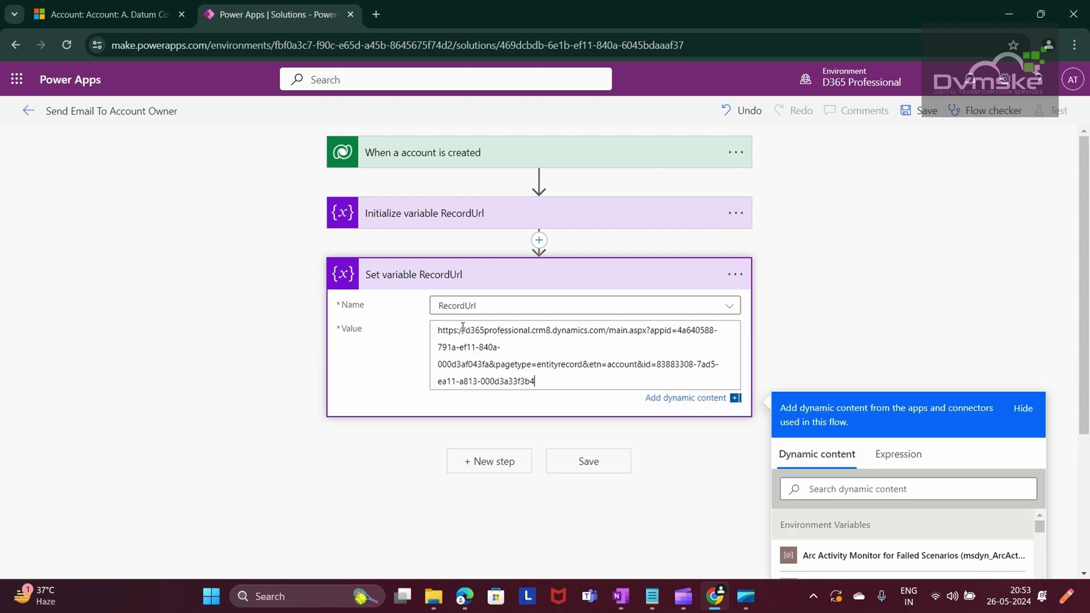
scroll(461, 327, "down", 1)
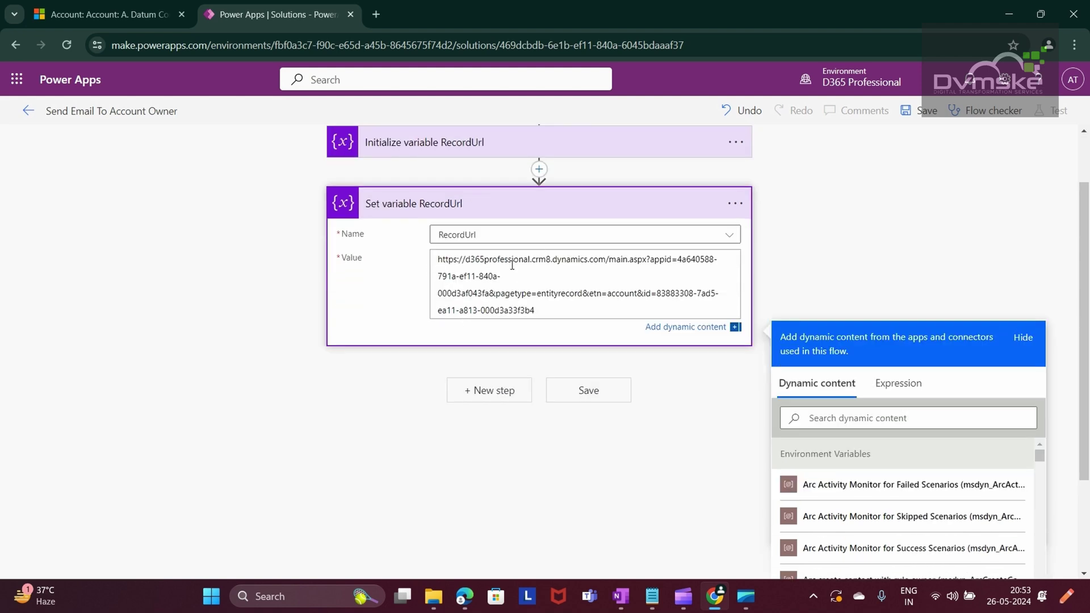
left_click_drag(606, 258, 439, 258)
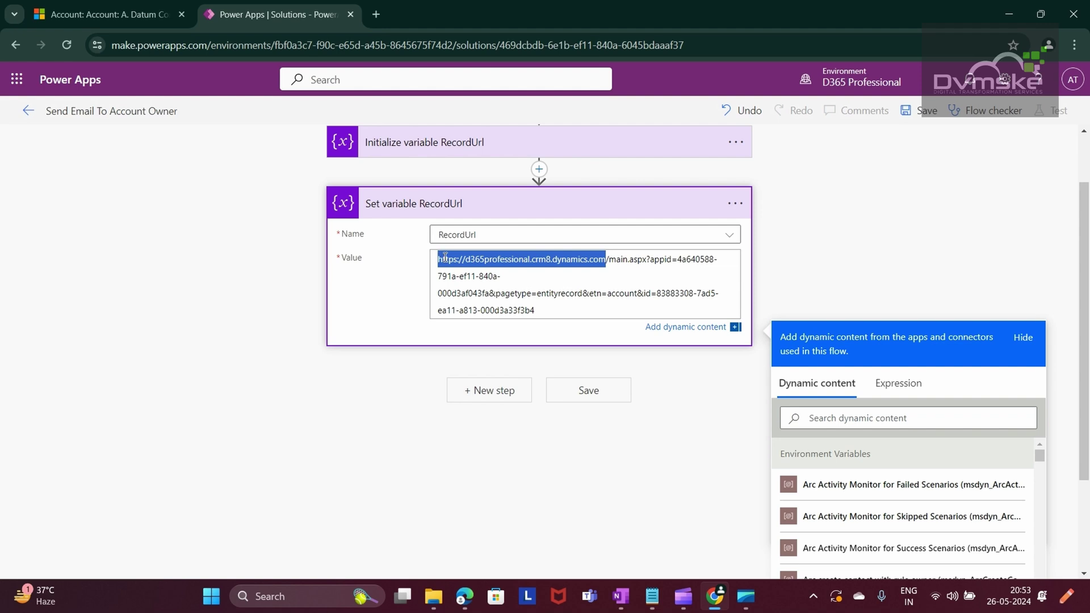
left_click_drag(678, 258, 651, 279)
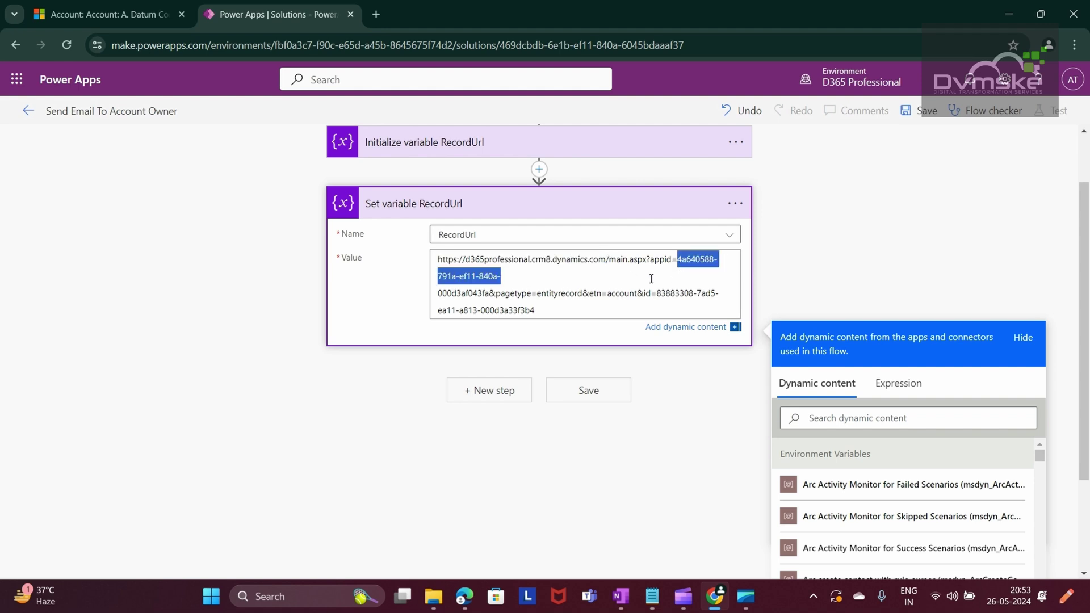
left_click_drag(521, 284, 488, 293)
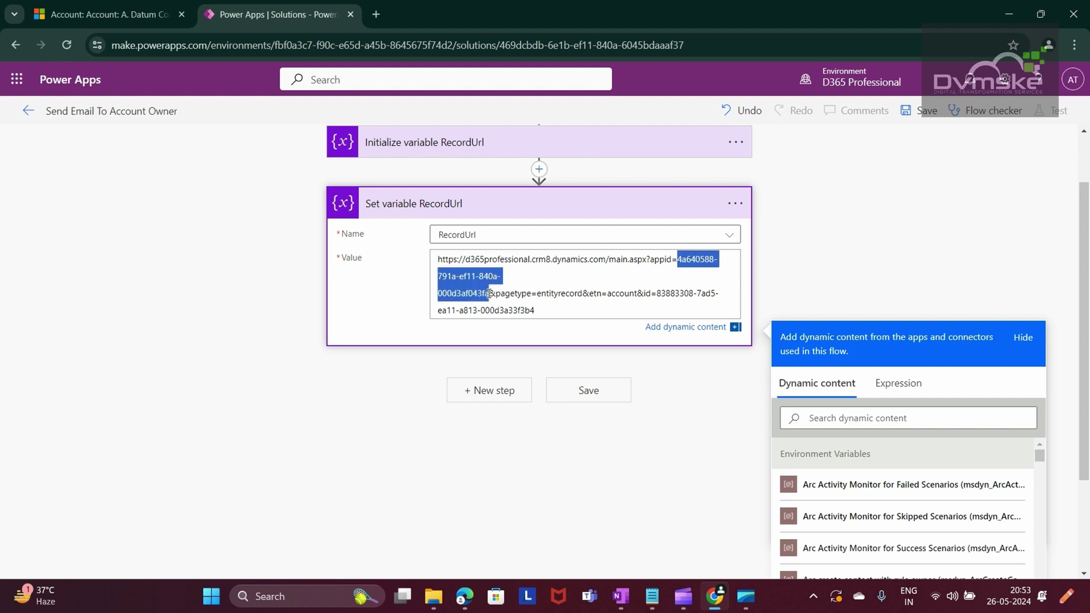
left_click_drag(656, 293, 671, 309)
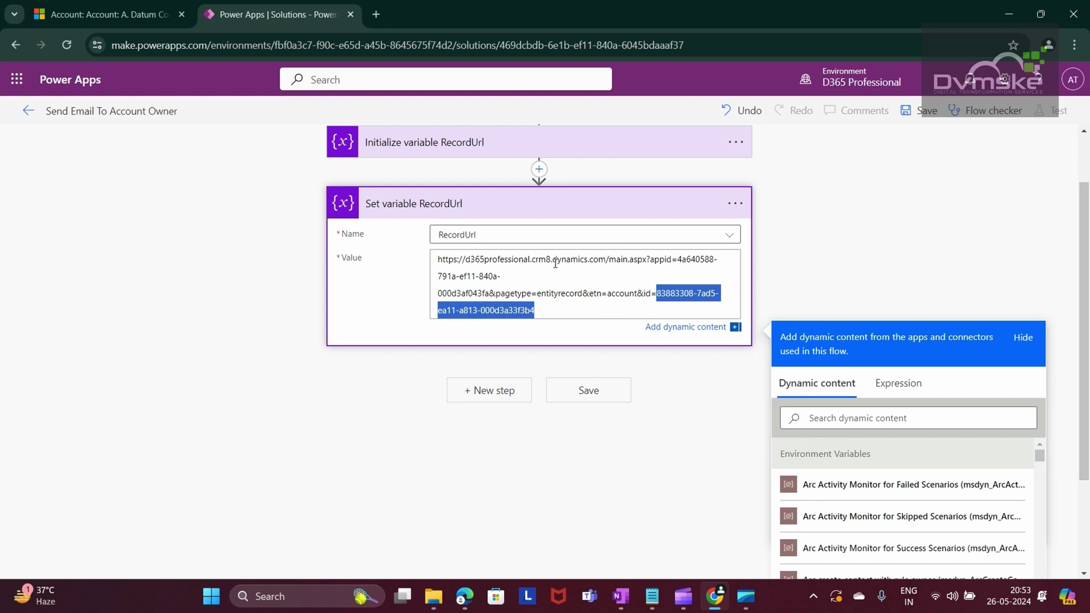
left_click_drag(606, 260, 438, 254)
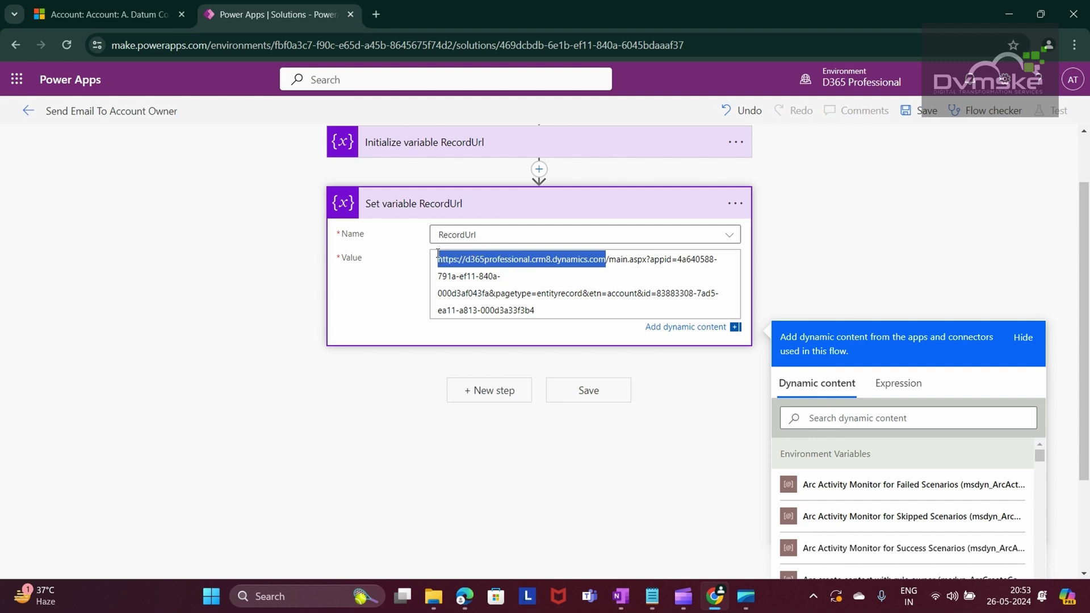
key("BackSpace")
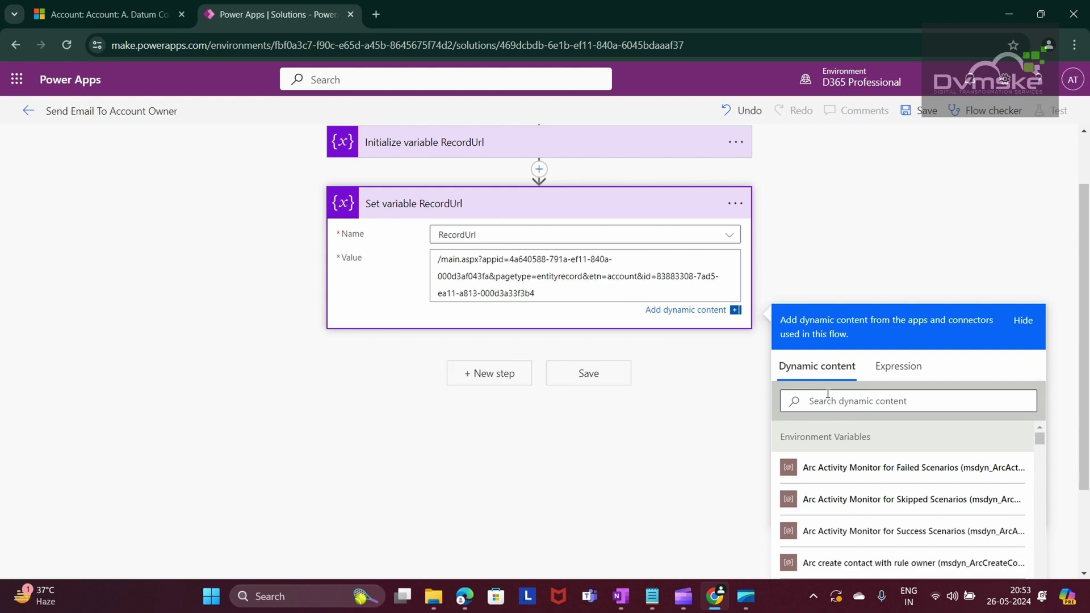
Insert the Org Url dynamic value at the start of the RecordUrl value.
scroll(883, 500, "down", 10)
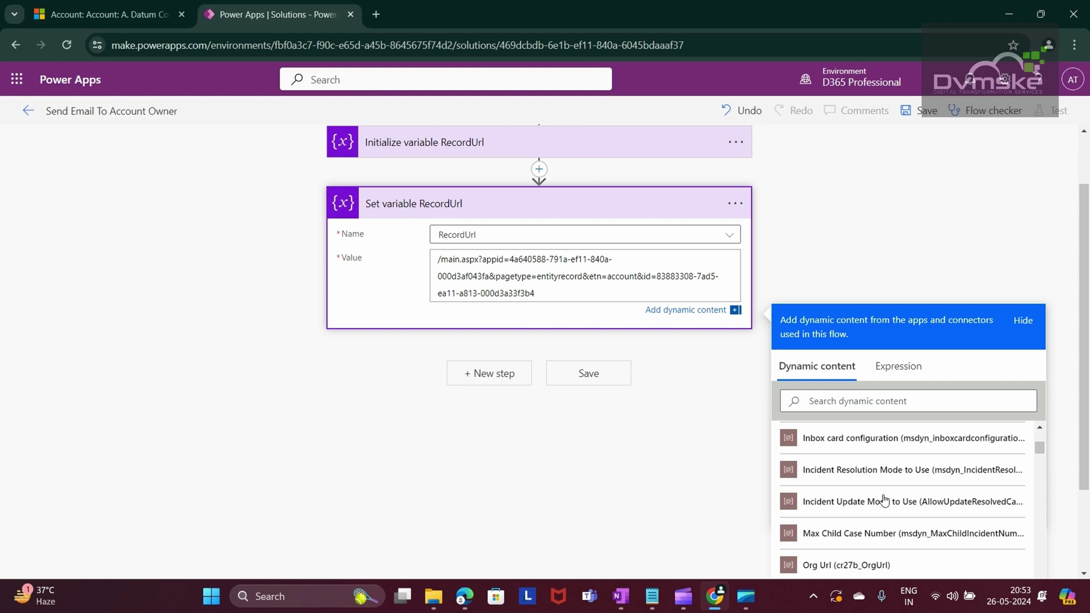
scroll(883, 500, "down", 2)
left_click(865, 501)
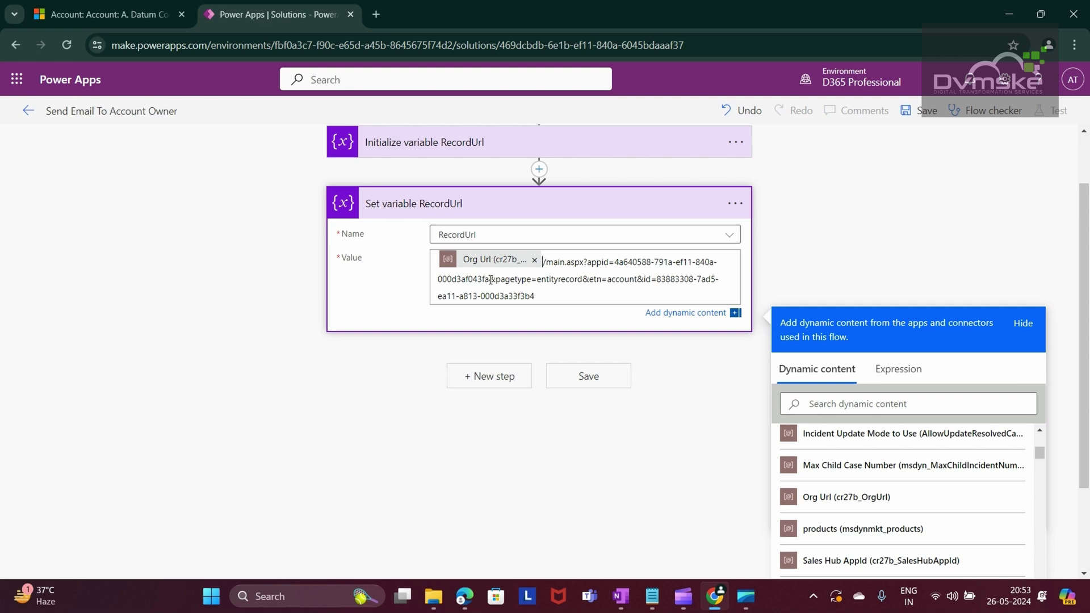
Replace the hard-coded appid GUID with the Sales Hub AppId dynamic value.
left_click_drag(490, 280, 618, 259)
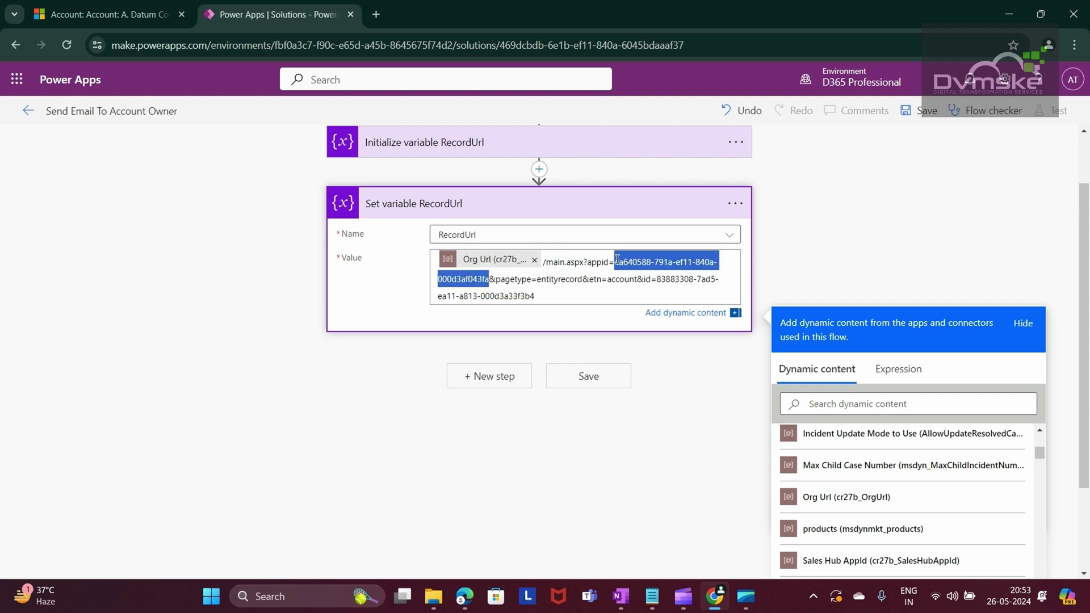
key("BackSpace")
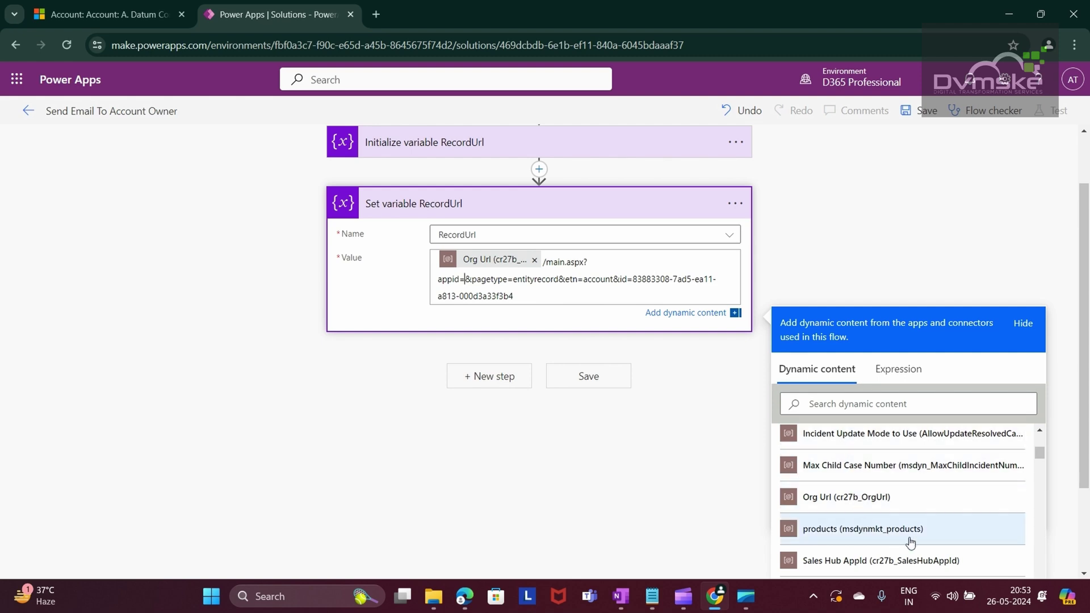
scroll(914, 540, "down", 2)
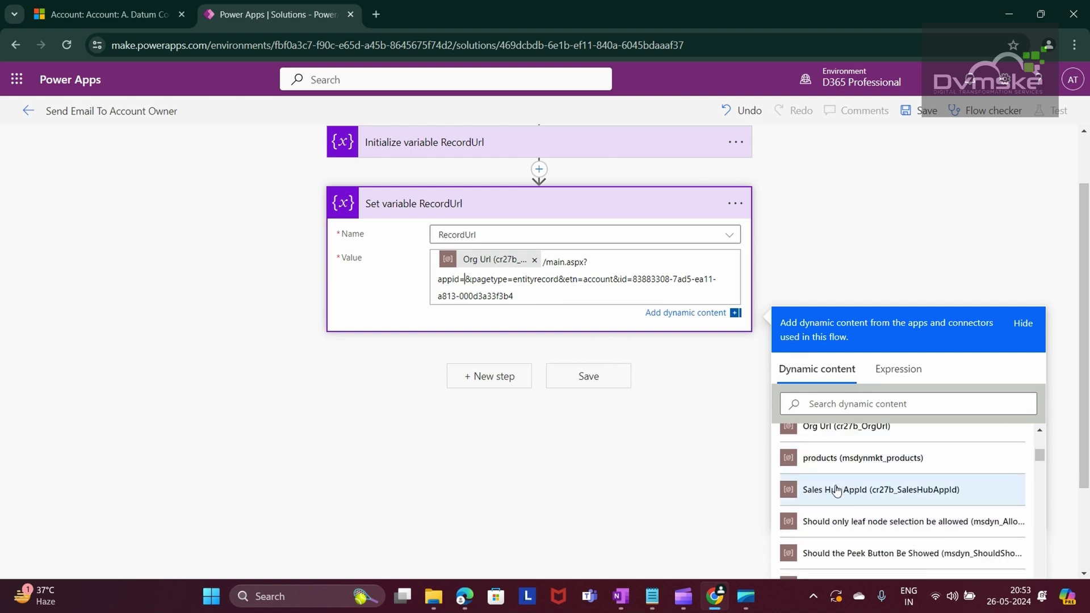
left_click(845, 490)
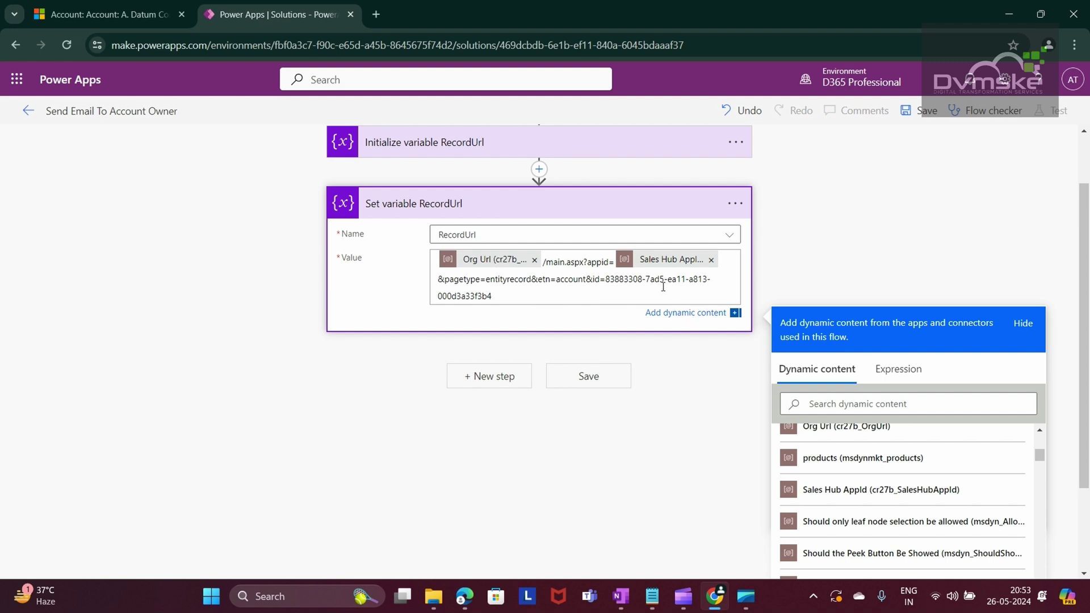
left_click(608, 279)
left_click_drag(606, 279, 614, 288)
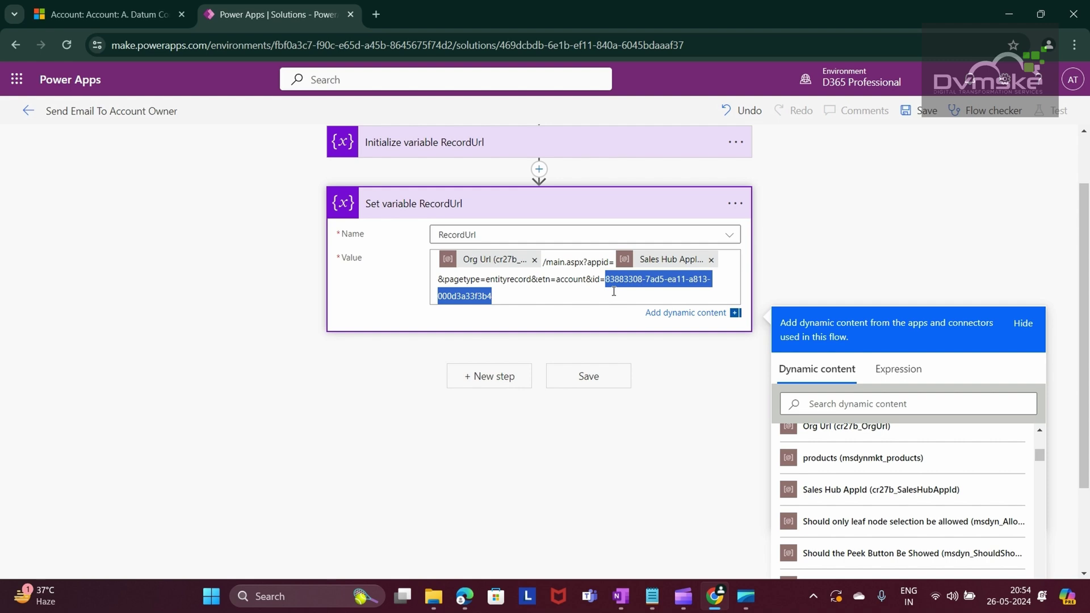
Replace the fixed GUID after &id= with the Account dynamic value, then collapse the step.
key("BackSpace")
scroll(614, 295, "up", 2)
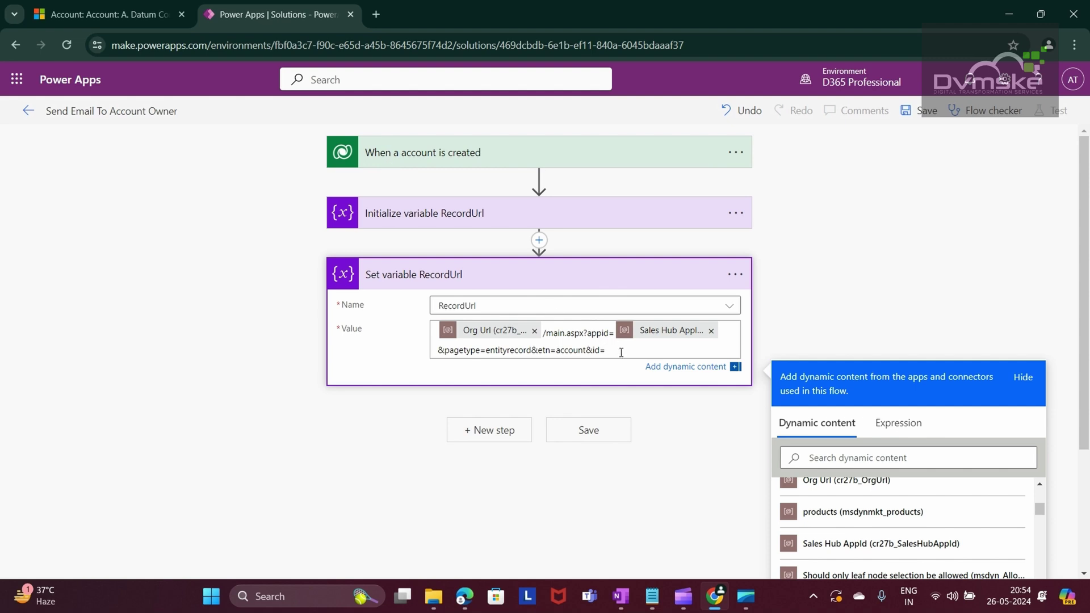
left_click(823, 456)
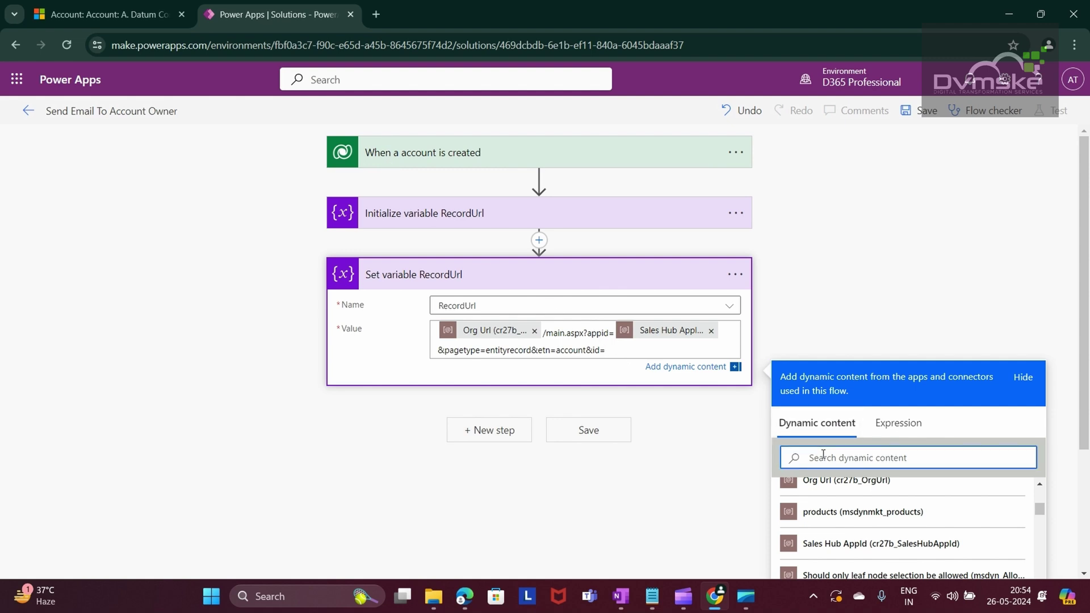
type("acc")
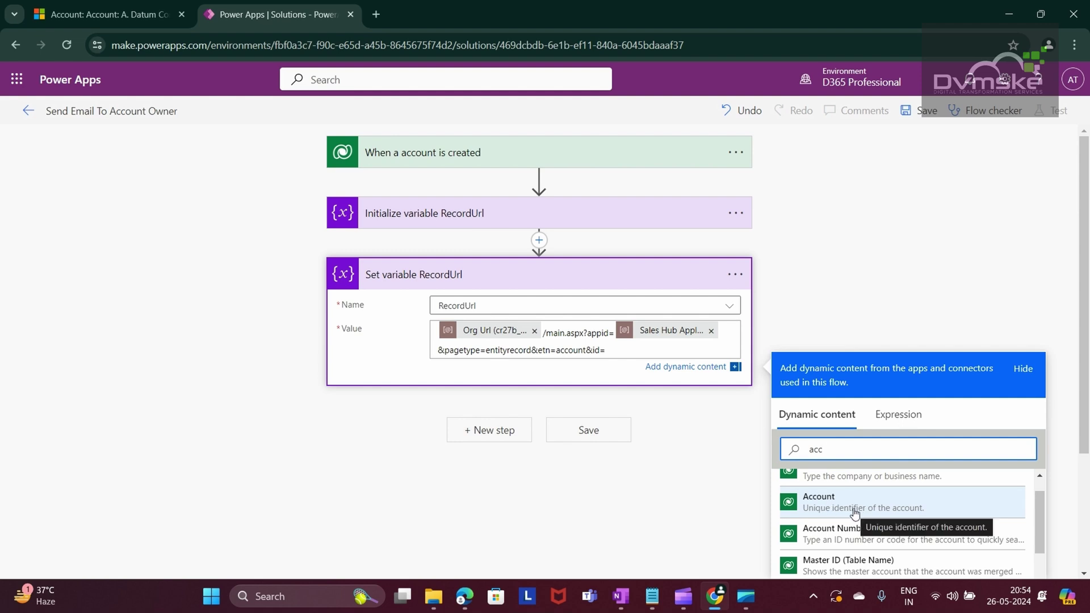
left_click(855, 513)
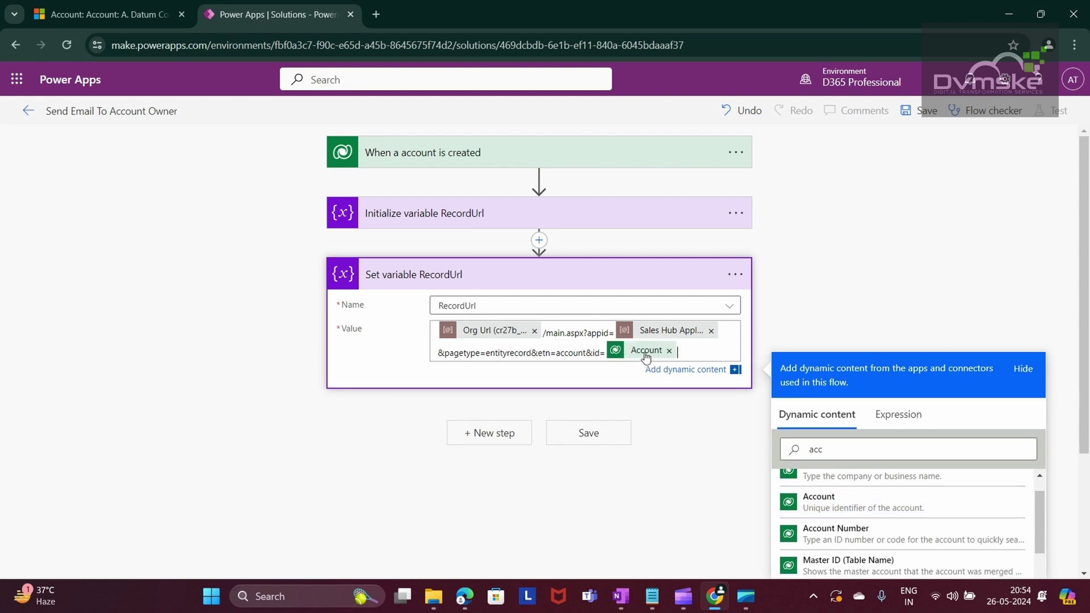
scroll(673, 304, "down", 1)
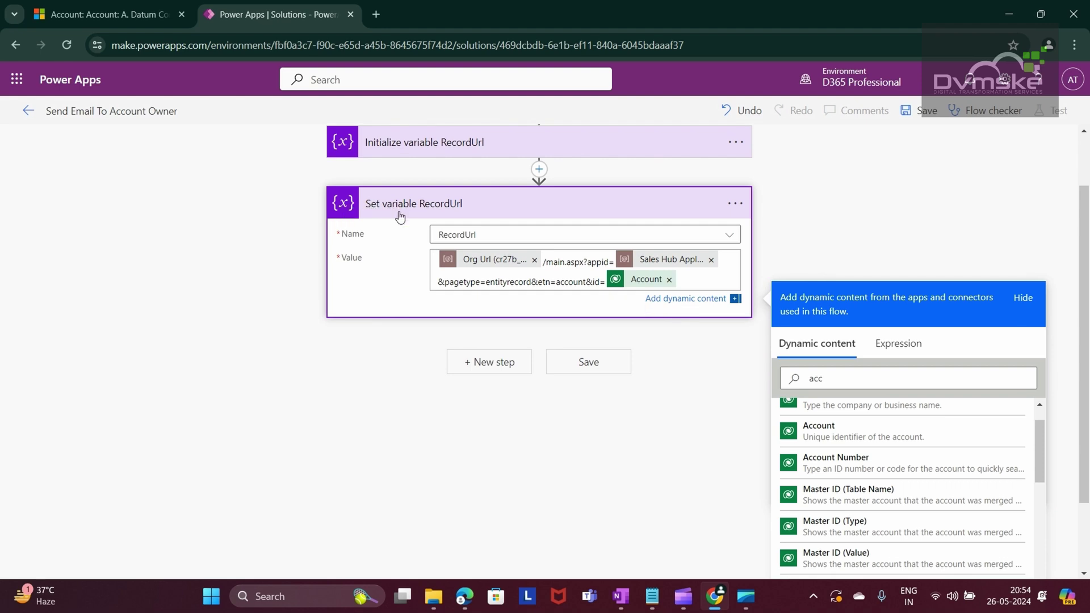
scroll(423, 270, "up", 1)
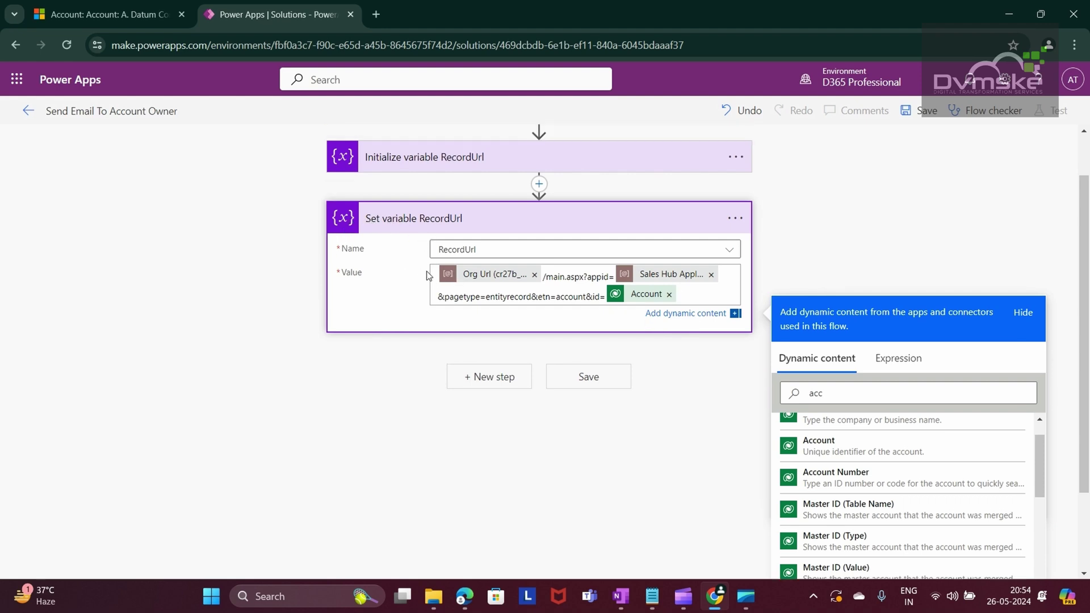
scroll(427, 275, "up", 1)
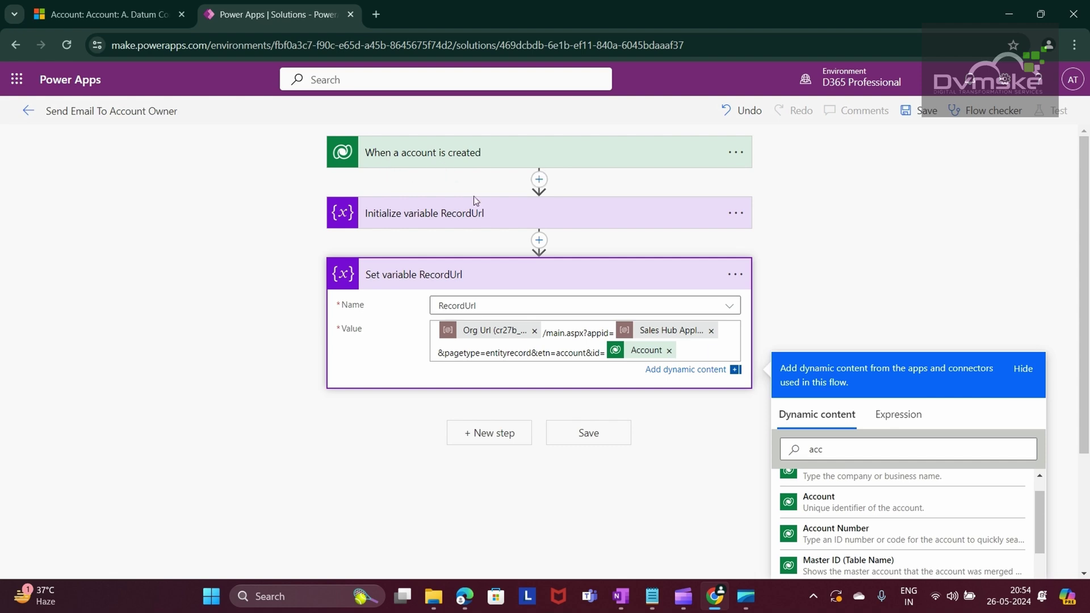
left_click(451, 278)
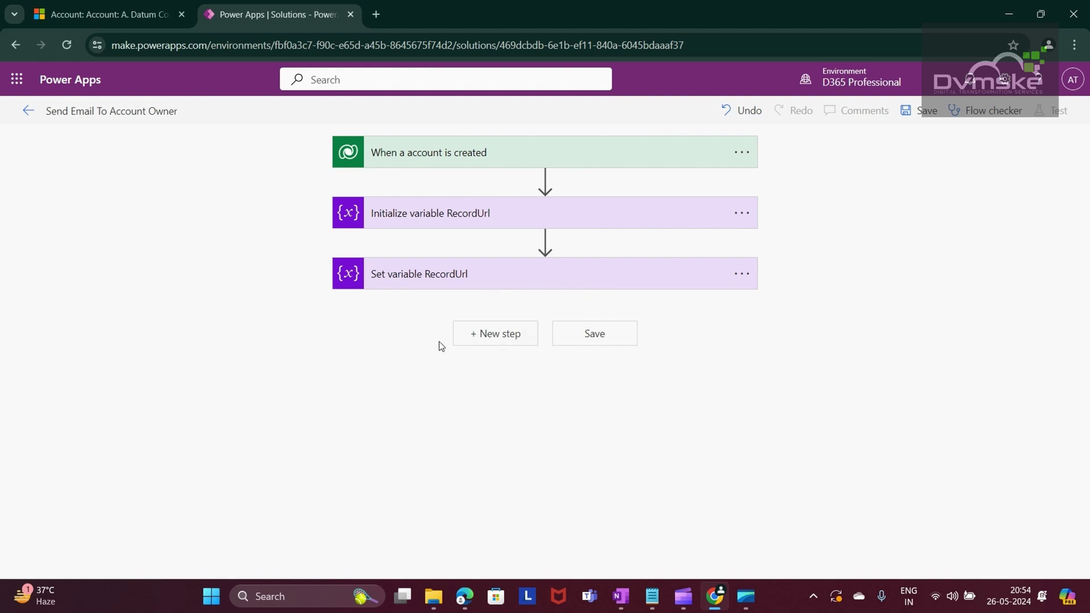
Add the Dataverse 'Add a new row' action as the next step, found by searching 'add a new ro'.
left_click(485, 340)
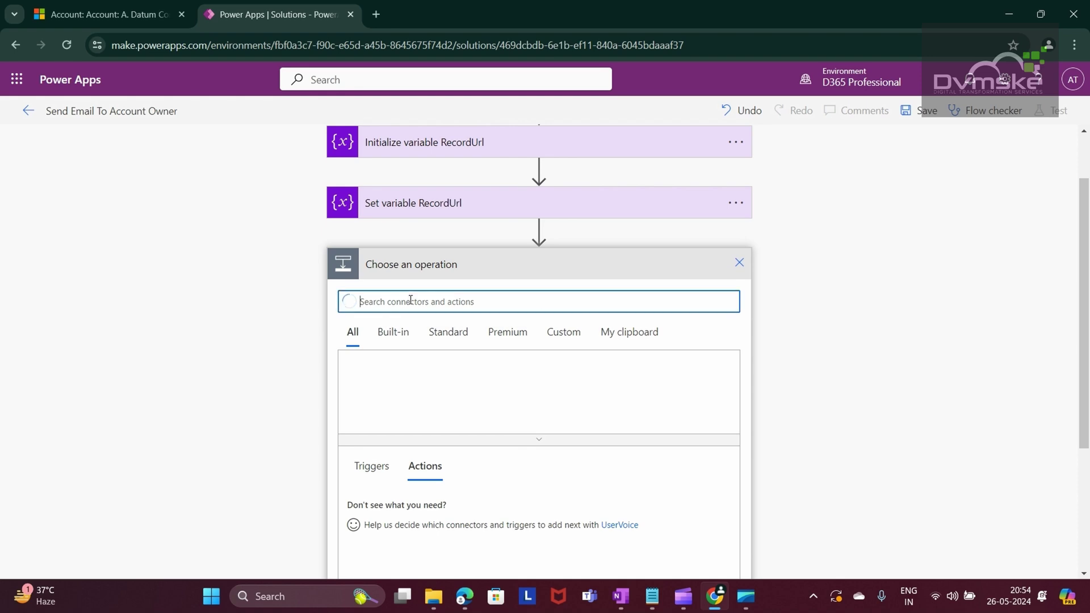
type("ad")
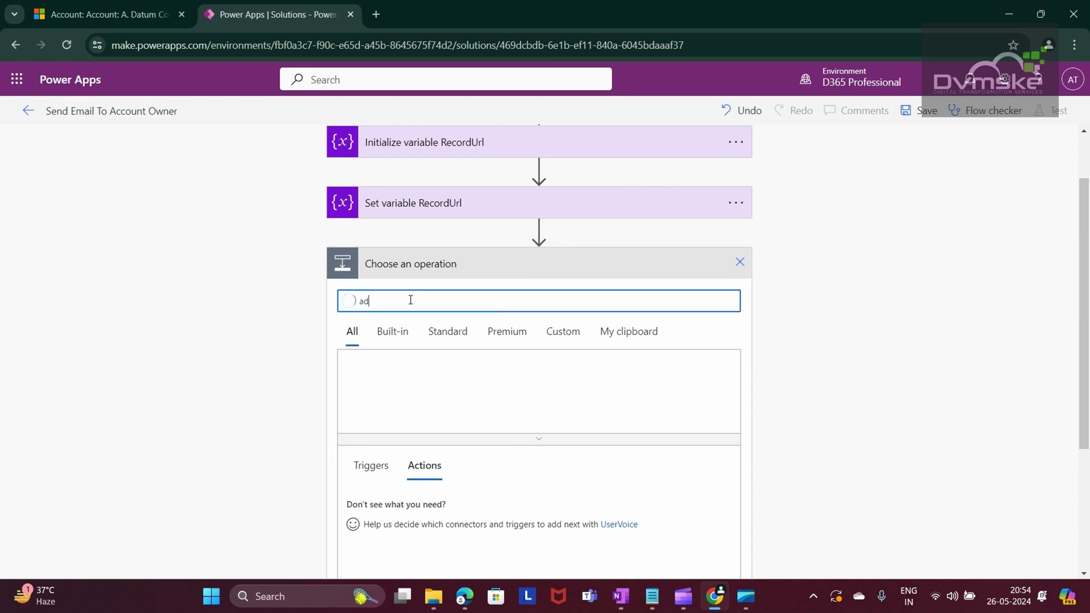
type("d a new ")
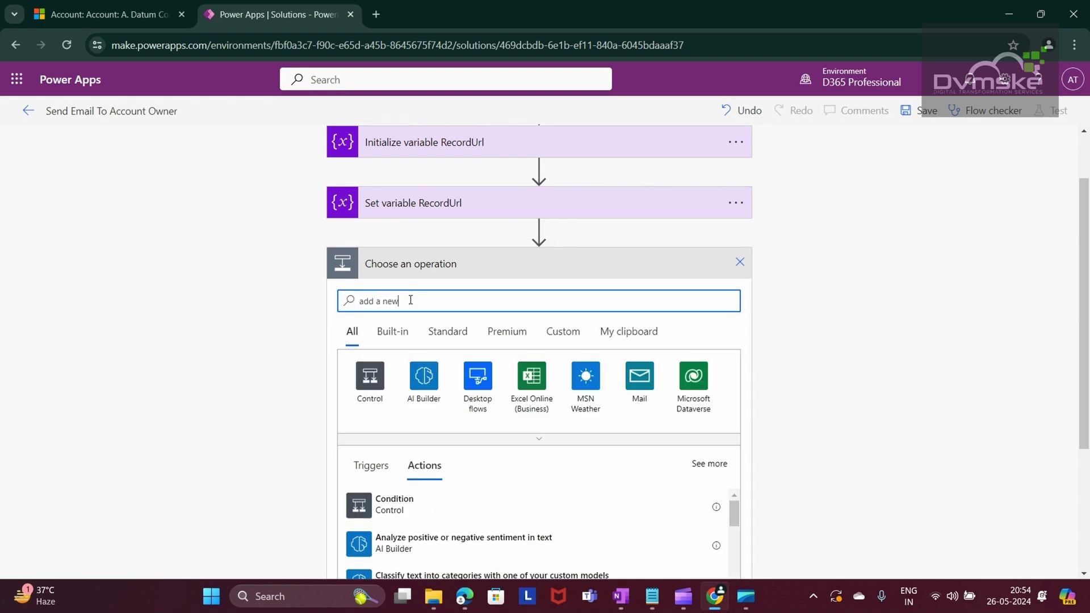
type("row")
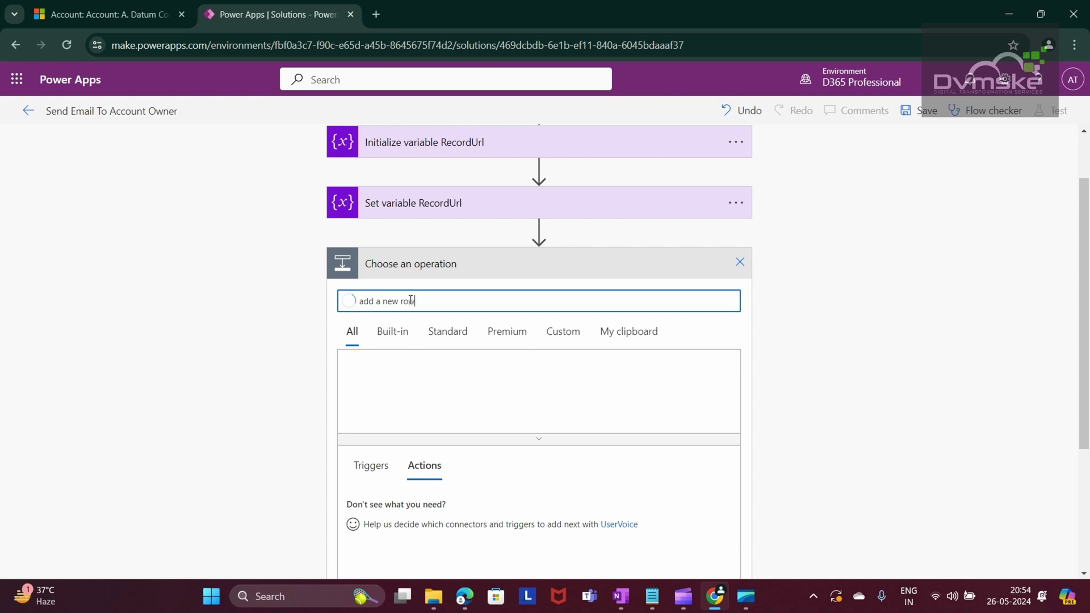
scroll(540, 275, "down", 1)
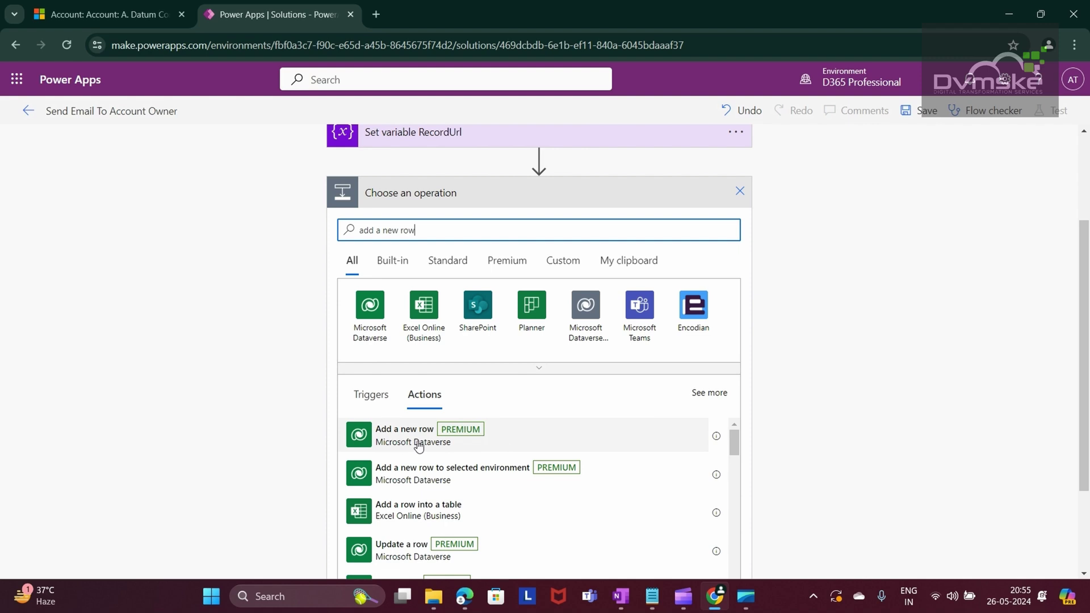
left_click(405, 446)
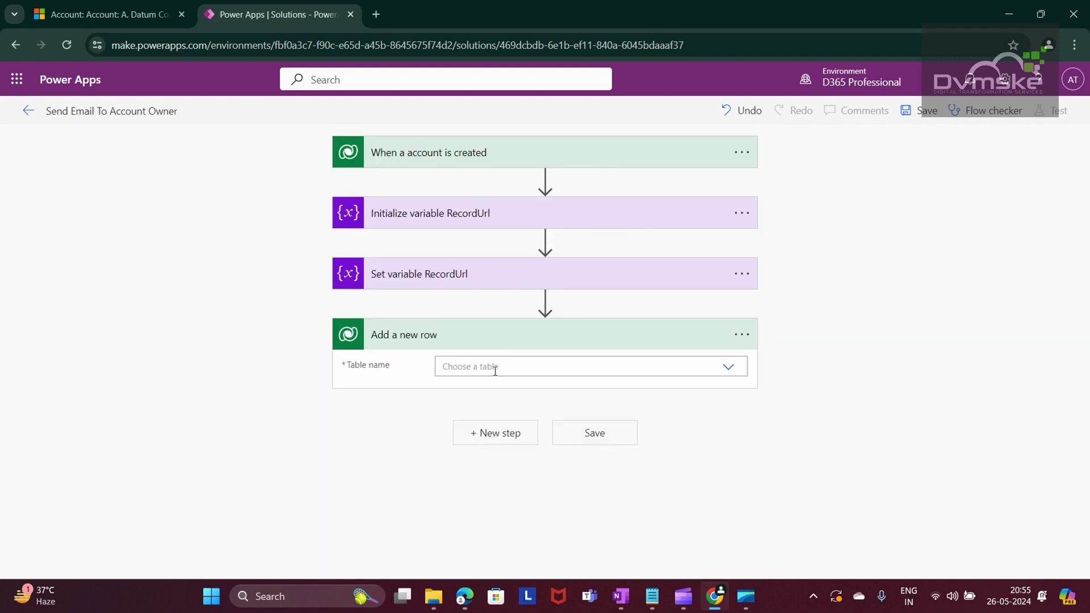
Set the new row step's Table name to Email Messages.
left_click(727, 367)
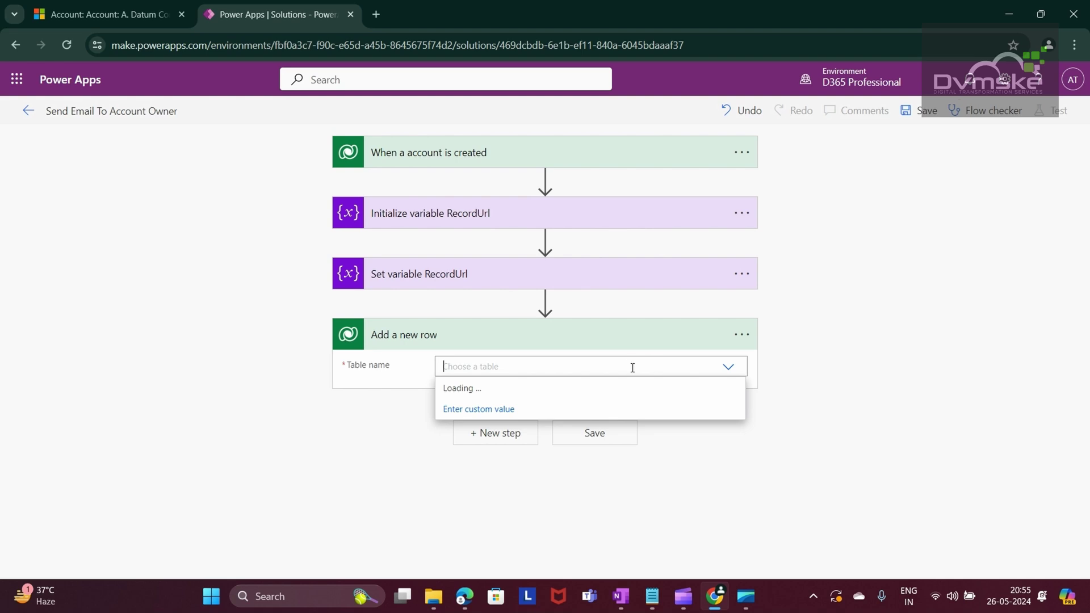
type("Emai")
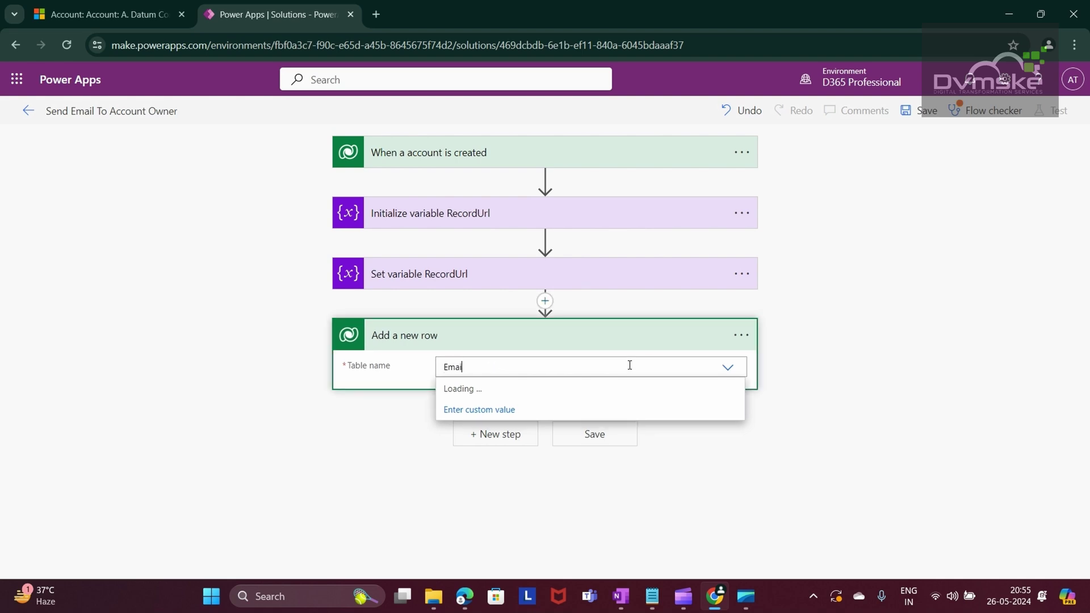
type("l")
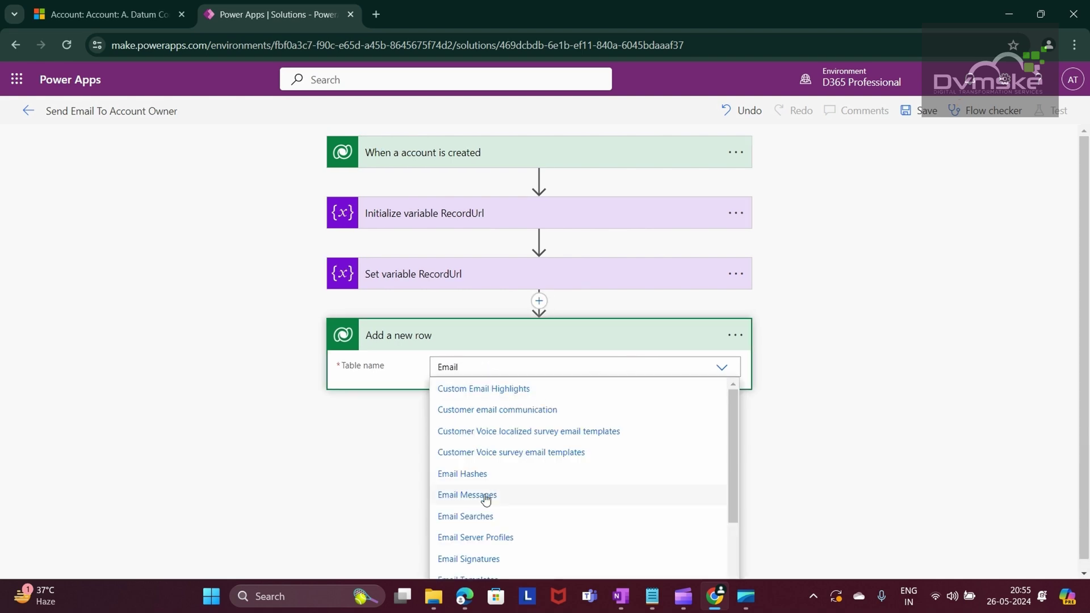
left_click(487, 494)
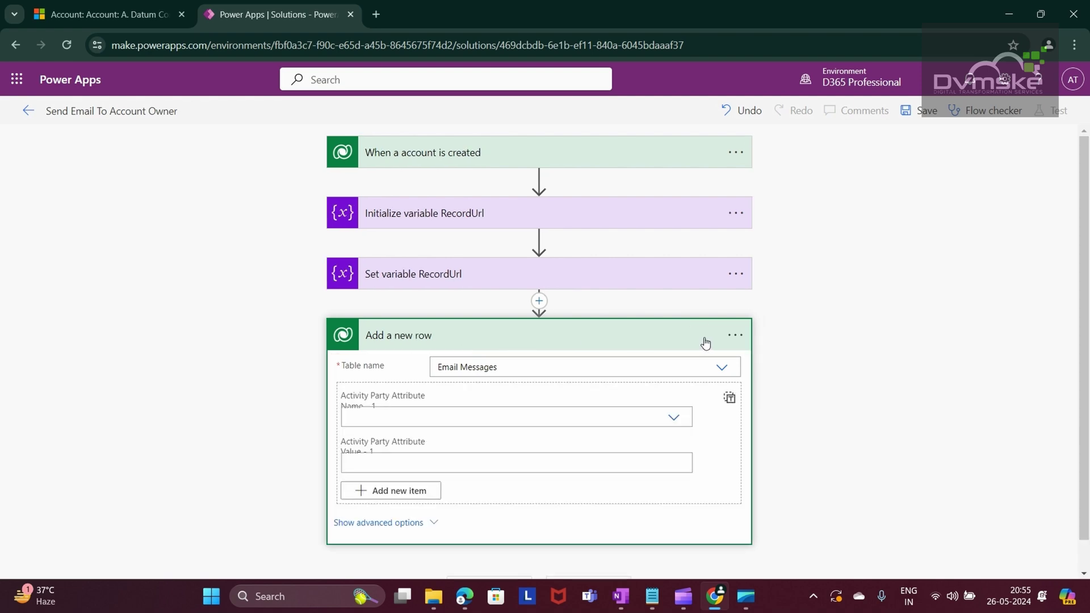
Retitle the step 'Create Email Message record' and show its advanced options.
left_click(735, 335)
left_click(792, 307)
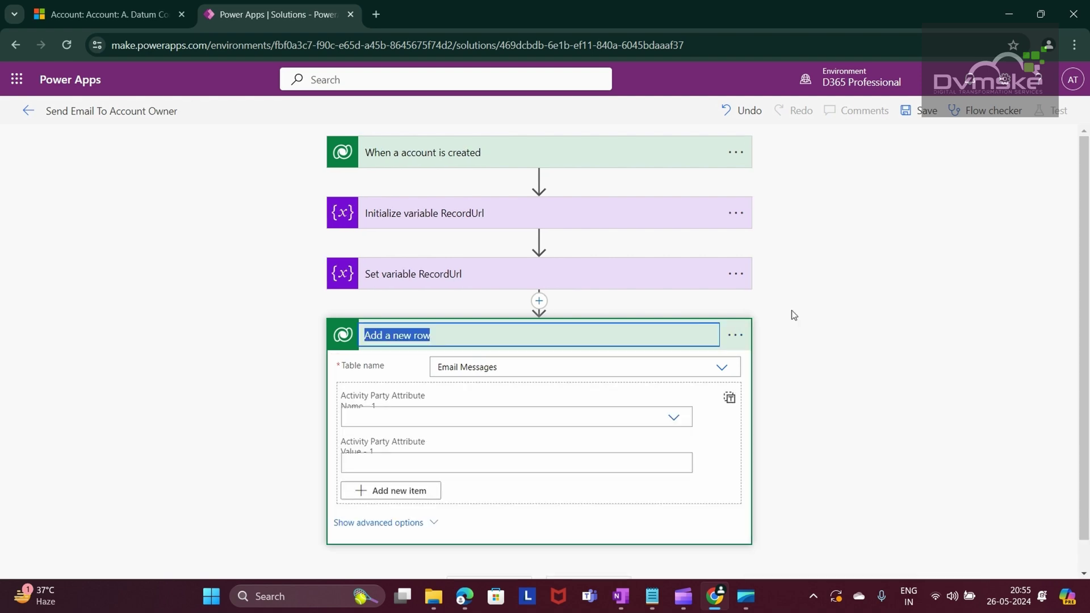
type("Creat")
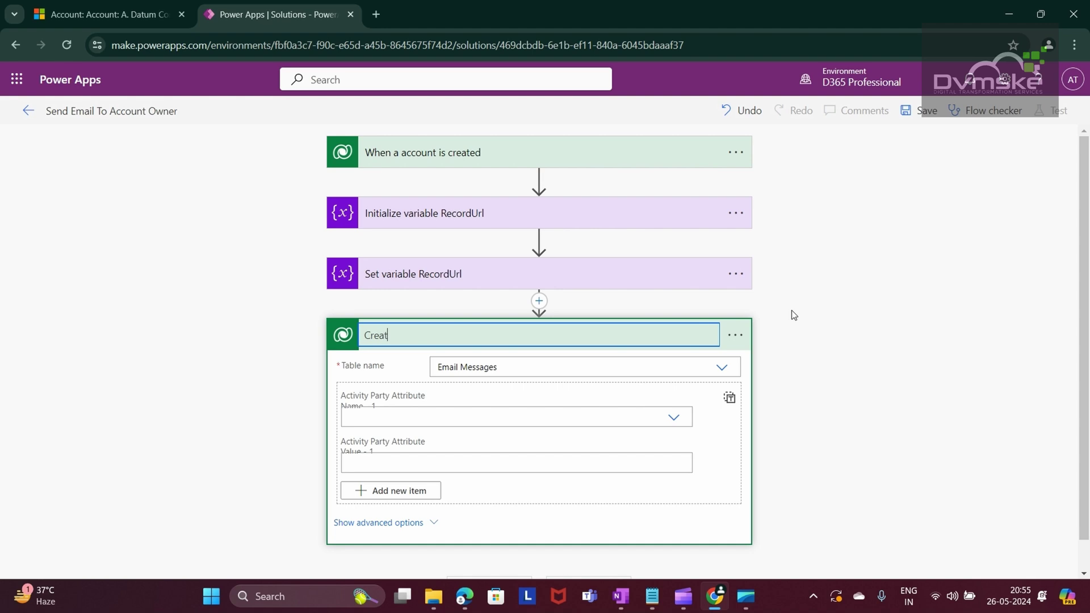
type("e Email Message recoe")
type("d")
scroll(764, 312, "down", 1)
left_click(407, 500)
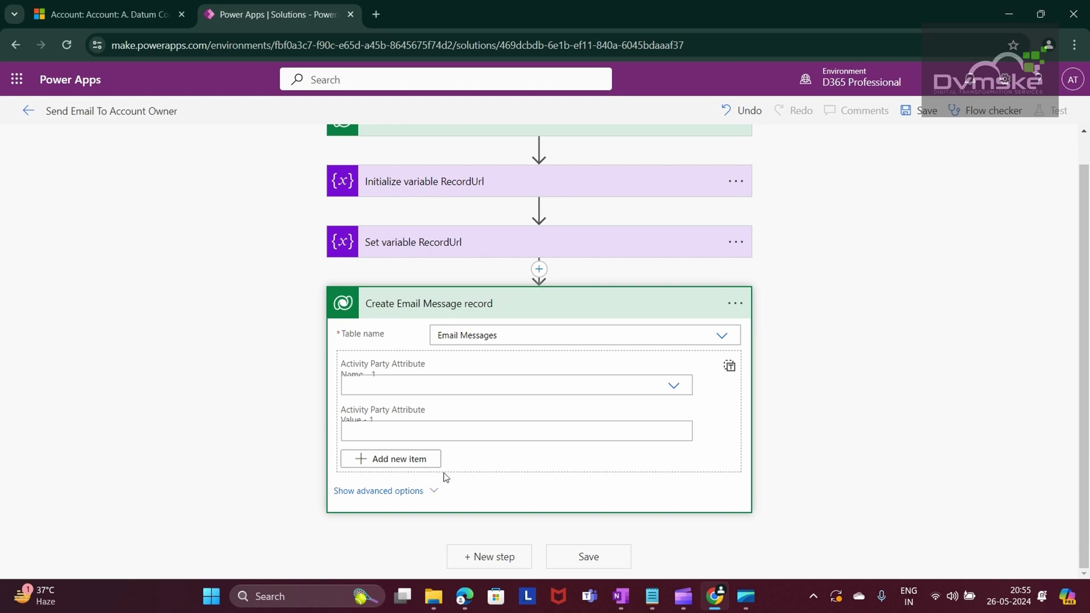
scroll(369, 375, "down", 1)
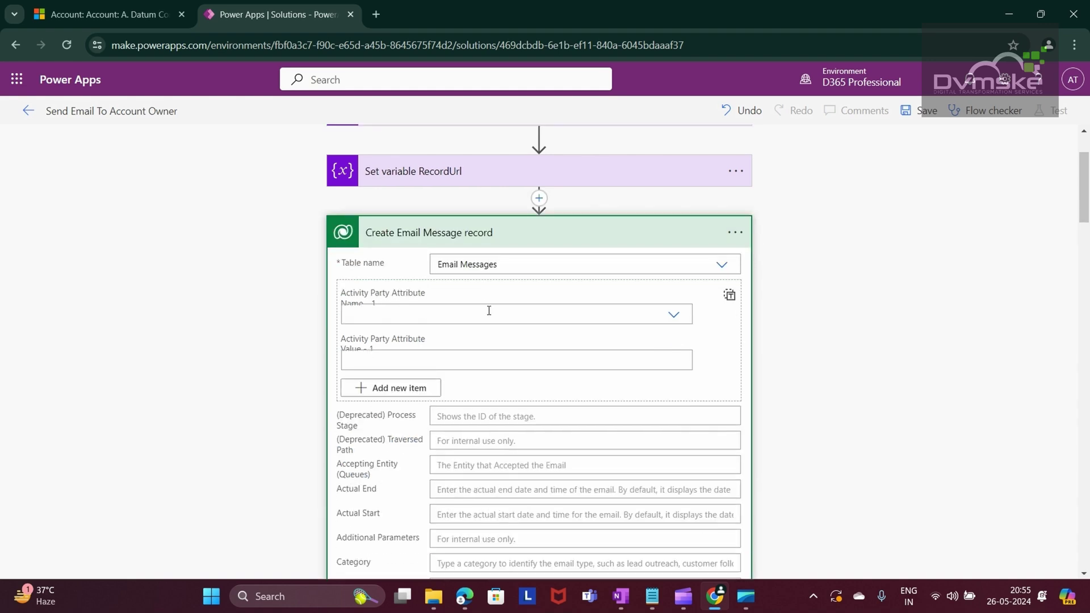
Set the activity party role to To and begin its value with /systemusers/.
left_click(674, 316)
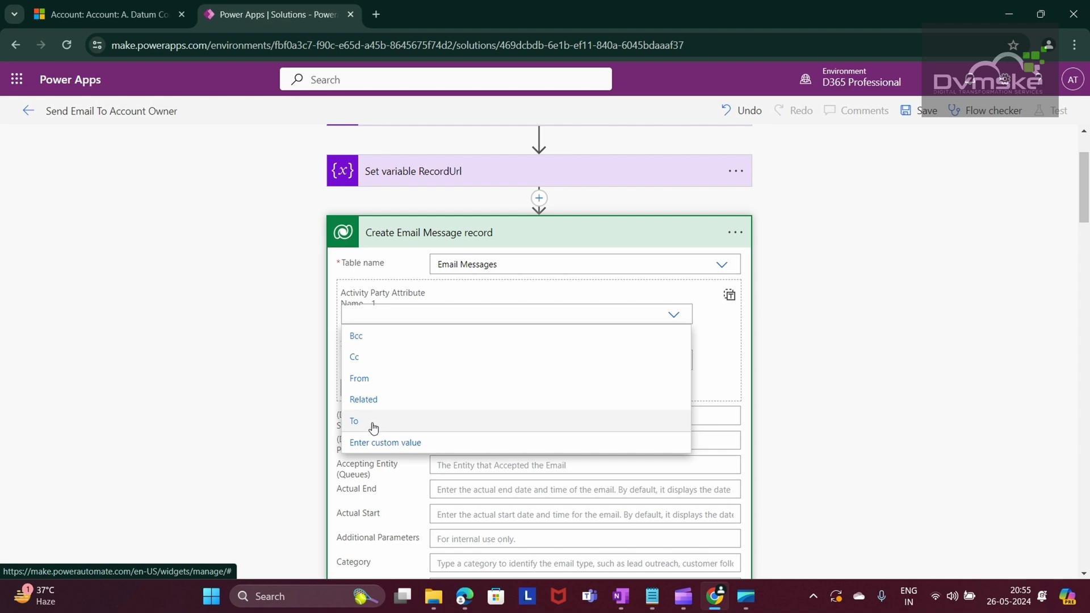
left_click(373, 427)
left_click(360, 363)
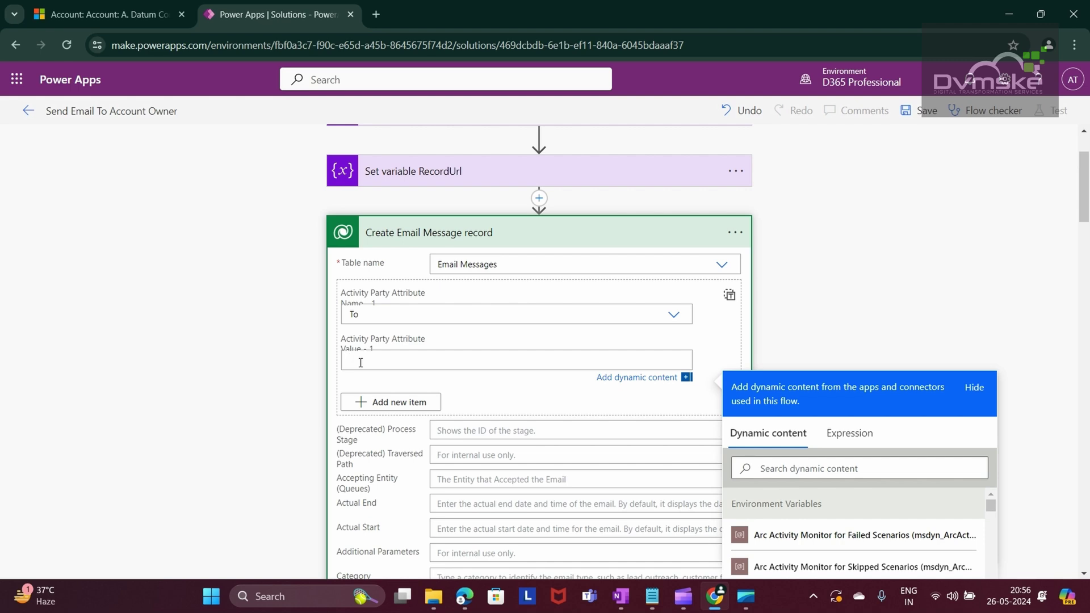
type("/systemusers/")
Append the account's Owner (Value) dynamic content after /systemusers/ in the recipient value.
scroll(653, 368, "down", 1)
left_click(782, 393)
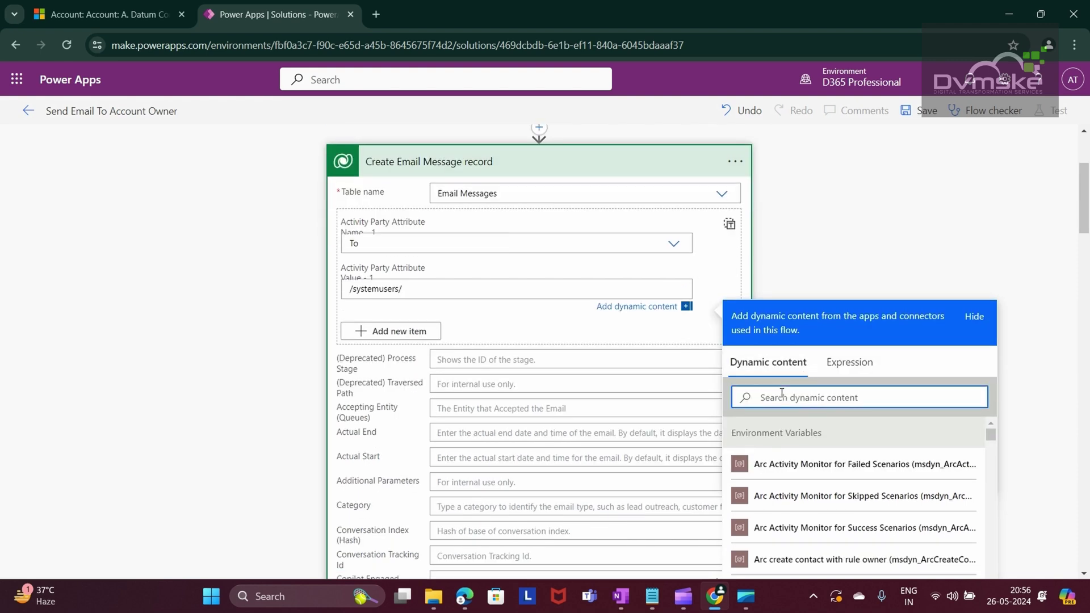
type("own")
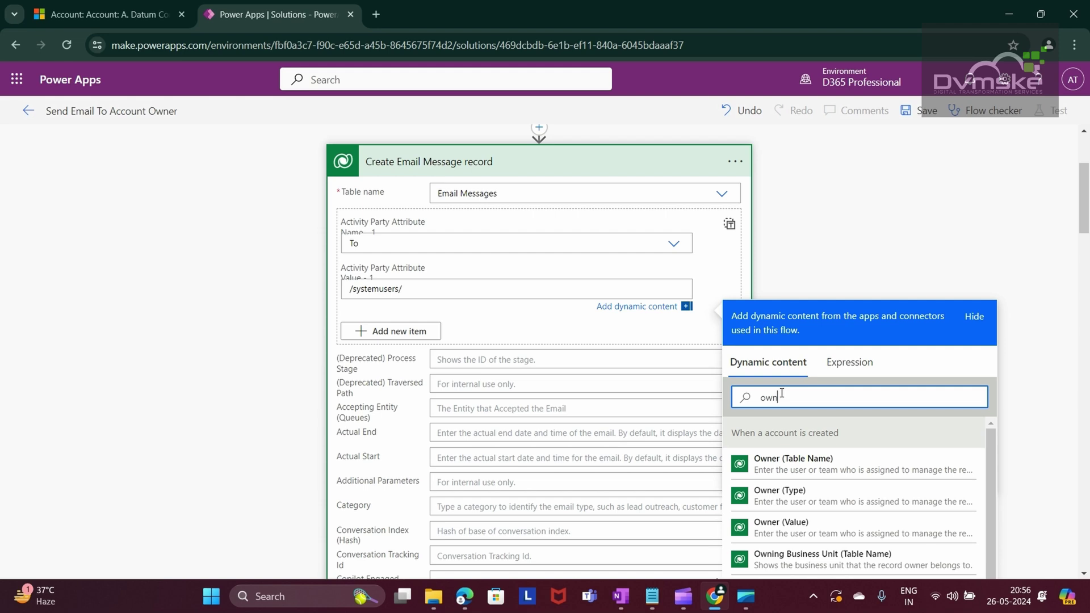
scroll(786, 454, "down", 1)
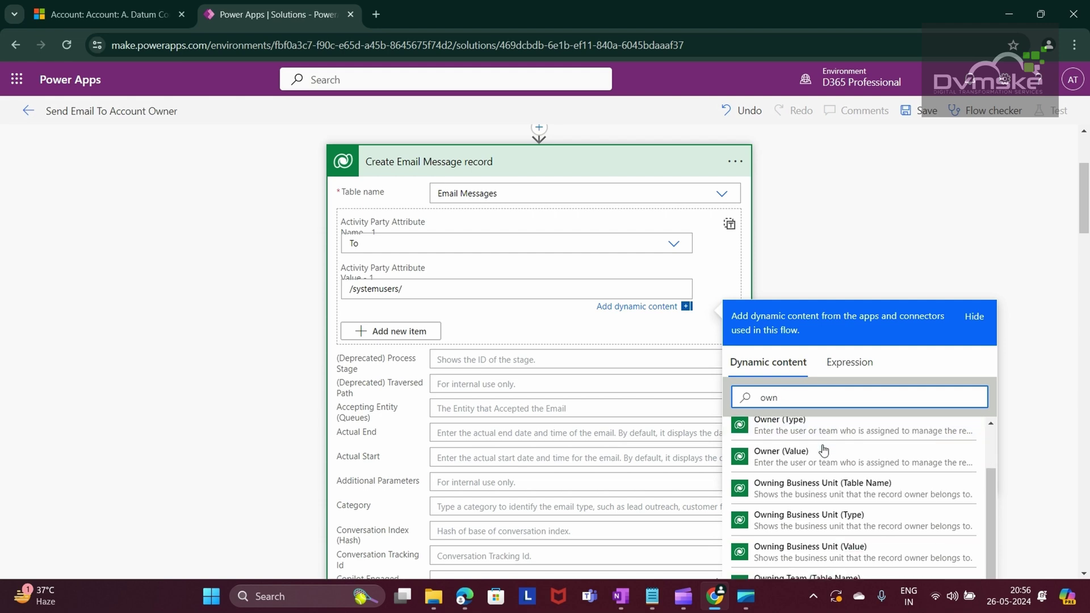
left_click(788, 464)
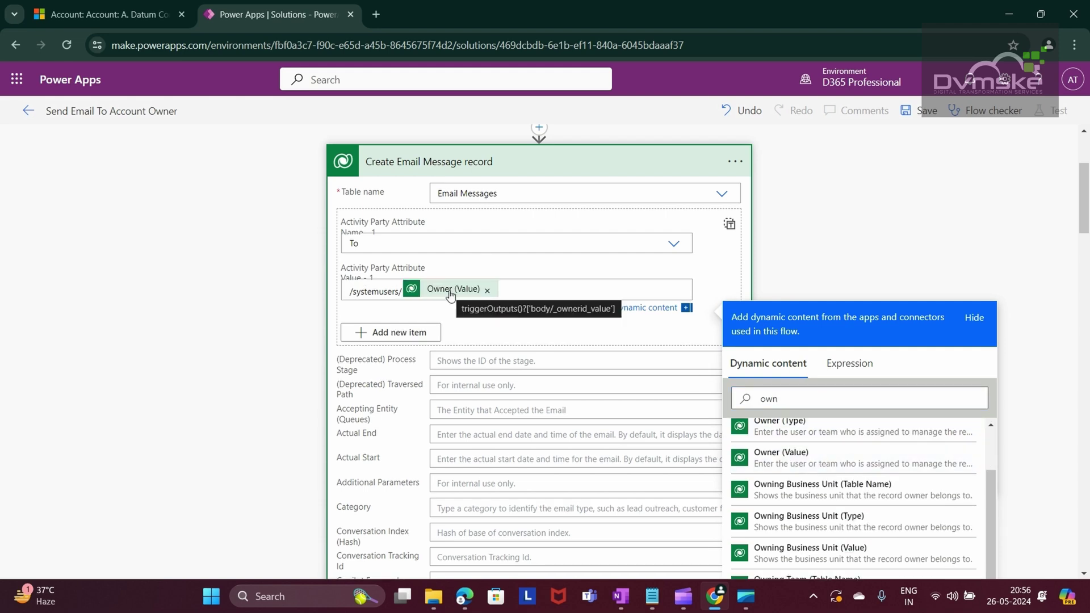
scroll(428, 291, "down", 2)
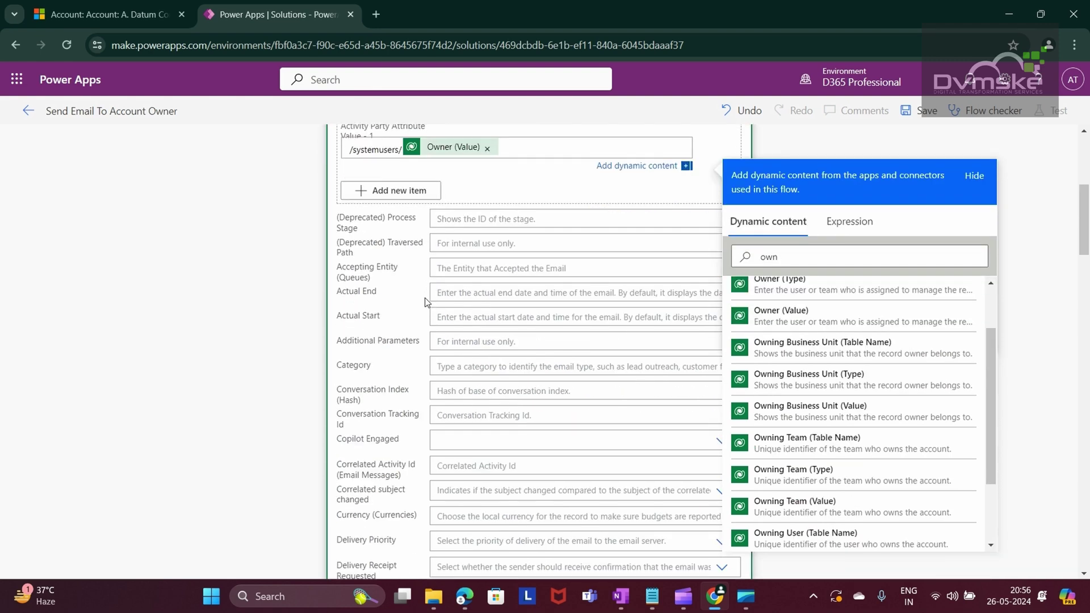
scroll(401, 351, "down", 3)
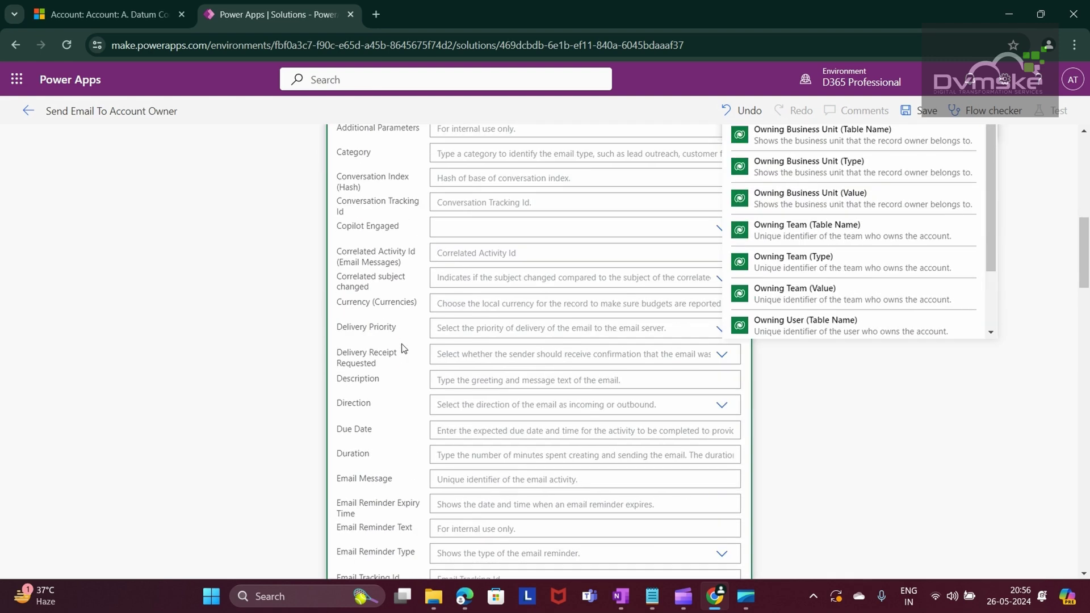
scroll(403, 348, "down", 2)
scroll(432, 412, "up", 1)
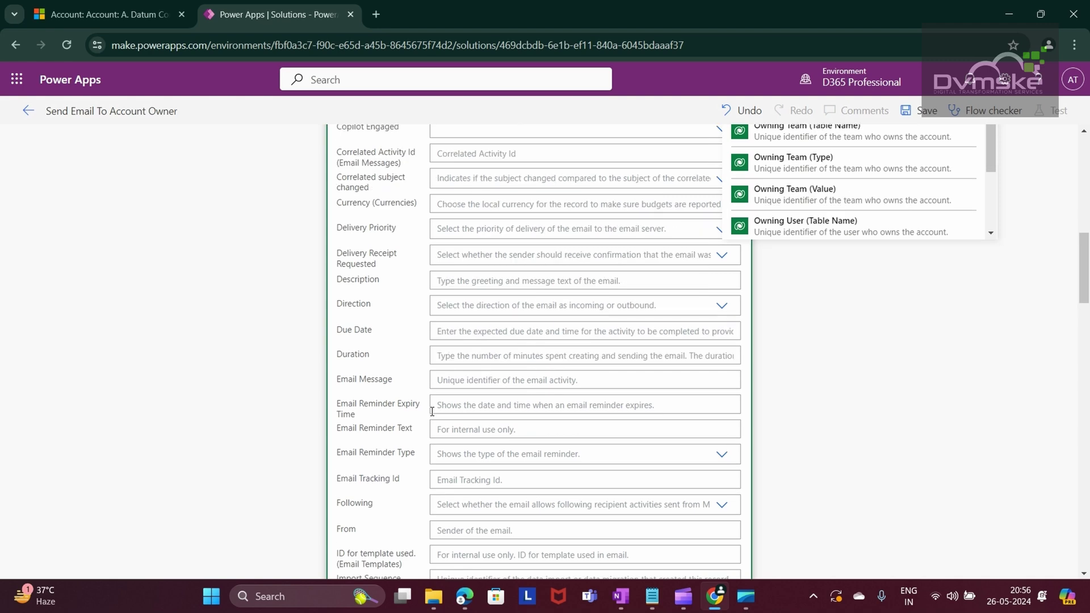
scroll(432, 397, "down", 6)
scroll(430, 395, "down", 10)
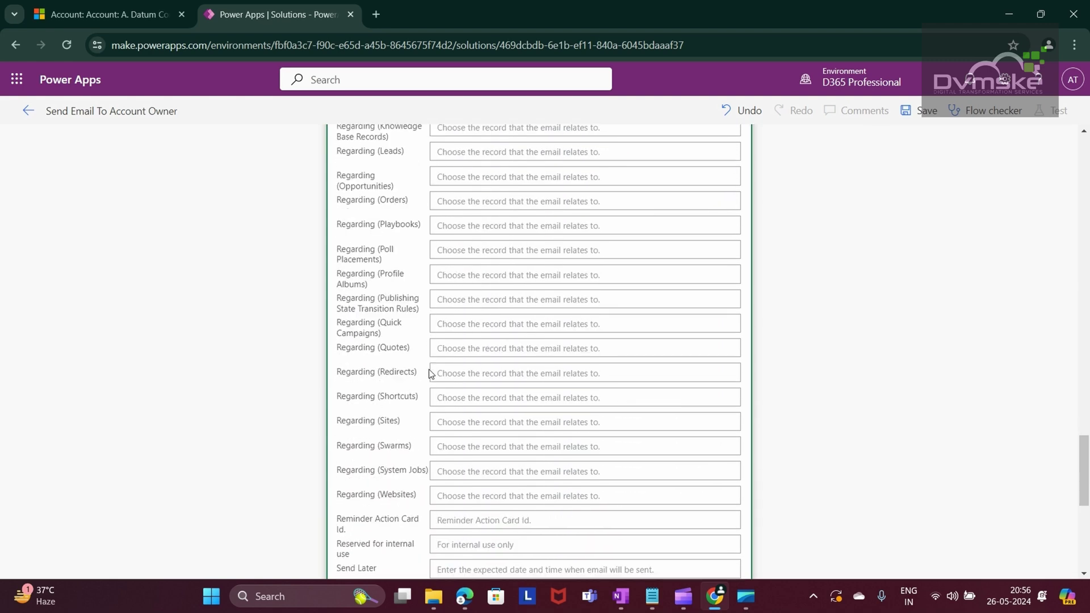
scroll(391, 374, "down", 4)
scroll(390, 375, "down", 3)
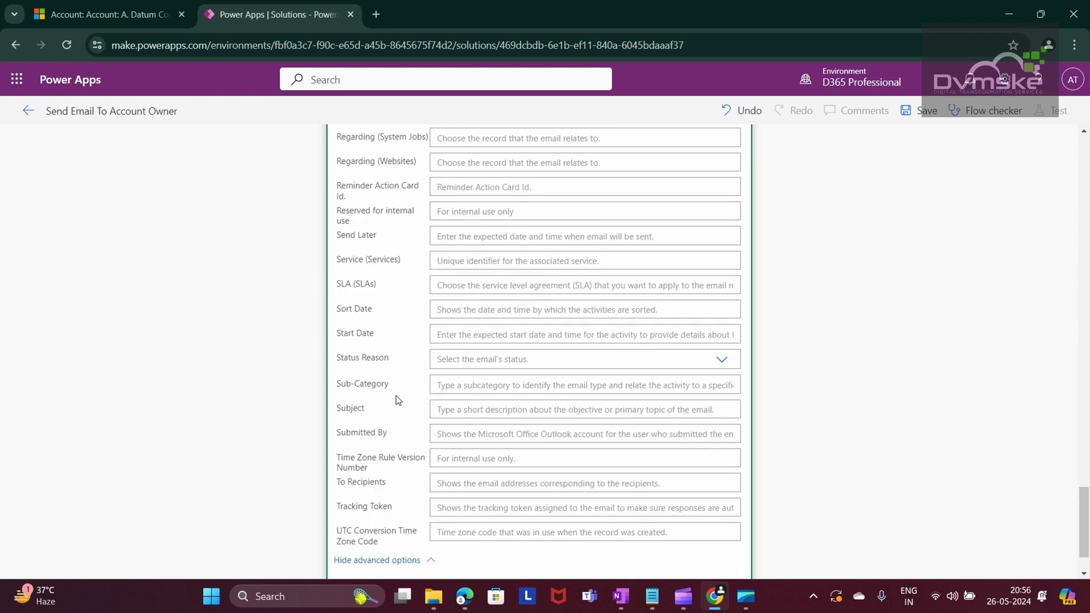
Enter 'Account Creation Reminder' in the email message's Subject field.
left_click(467, 382)
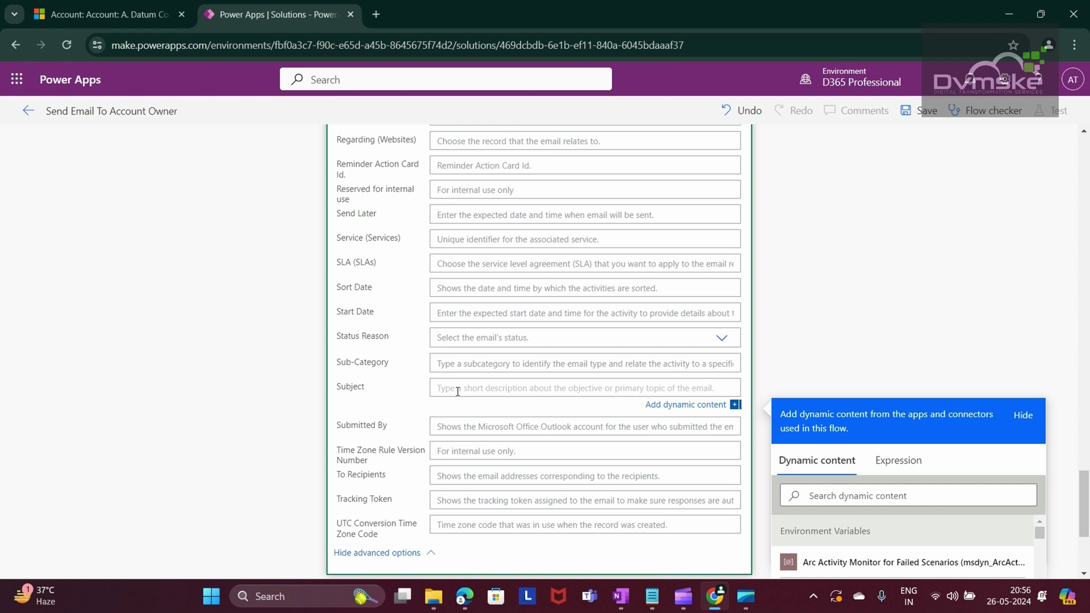
type("Accou")
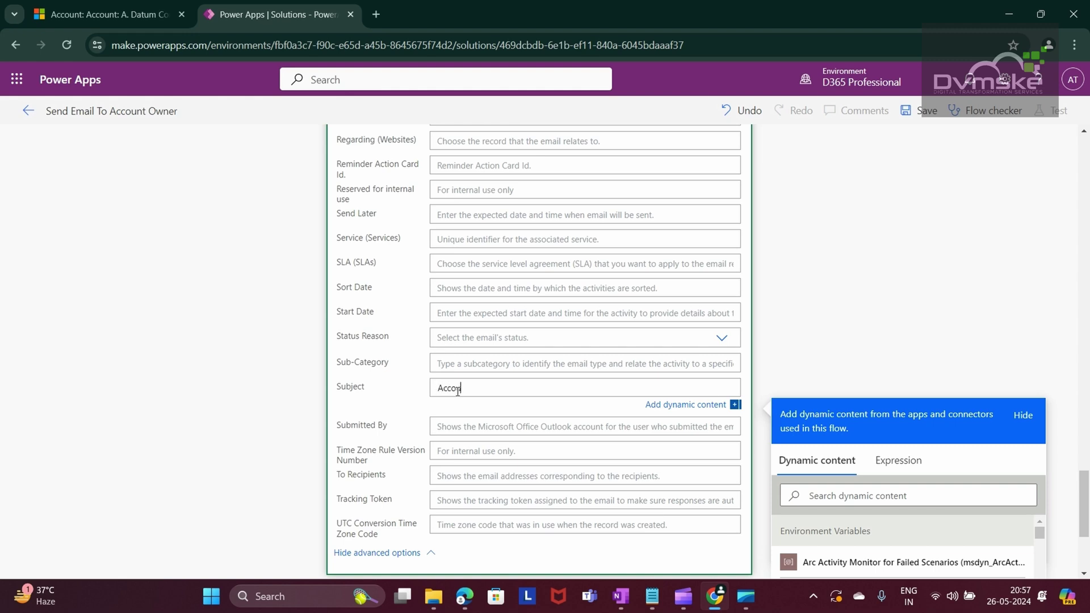
type("nt Creation Reminder")
scroll(450, 368, "up", 10)
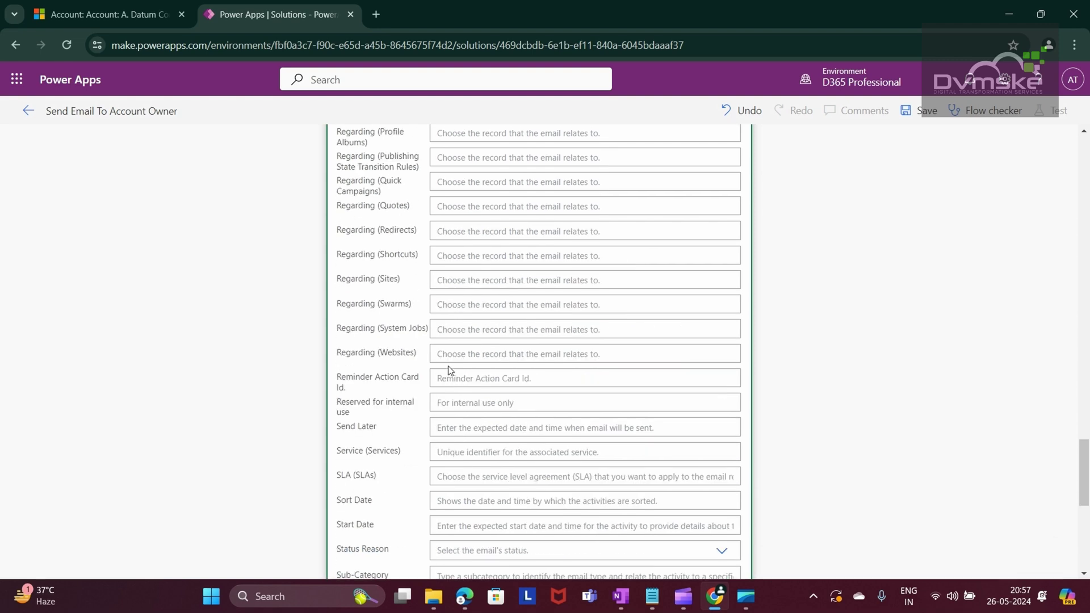
scroll(448, 365, "up", 12)
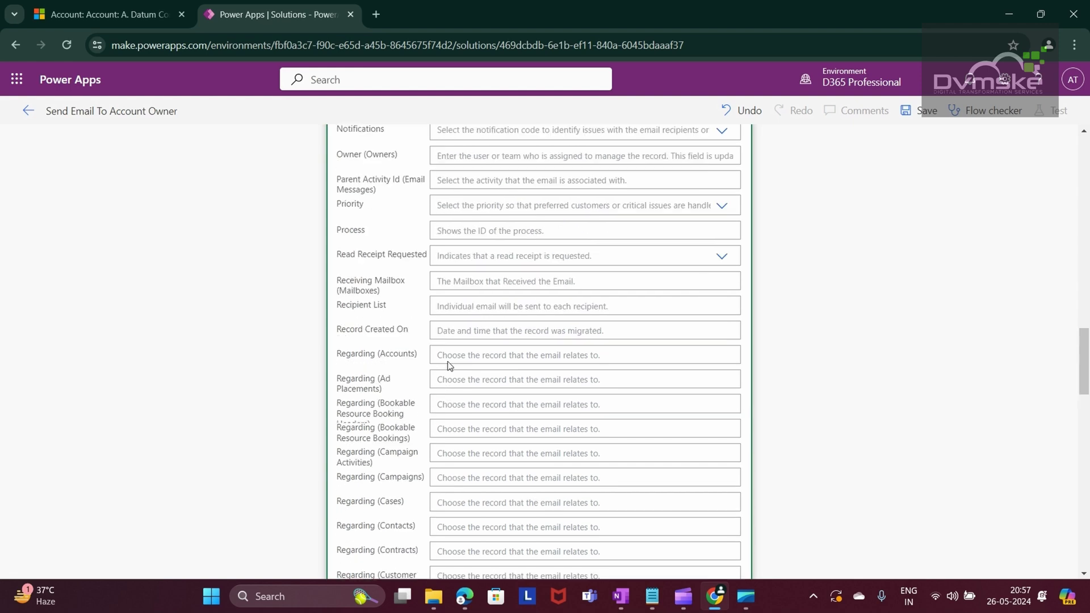
scroll(449, 365, "up", 9)
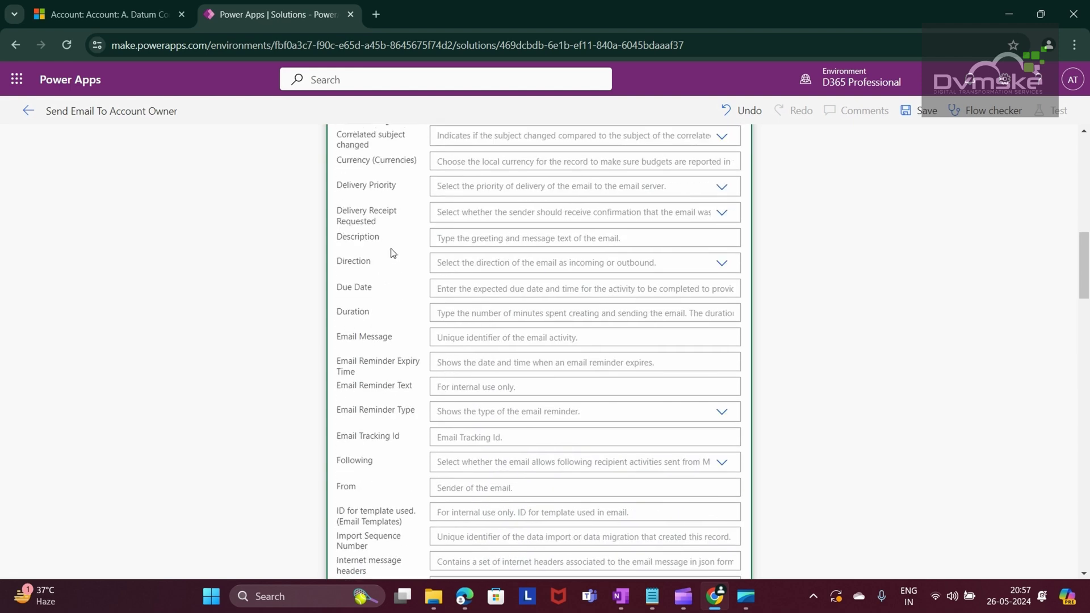
Start the email Description with 'Hi, An account is Created. Below is the record url of the account.<br>'.
left_click(456, 233)
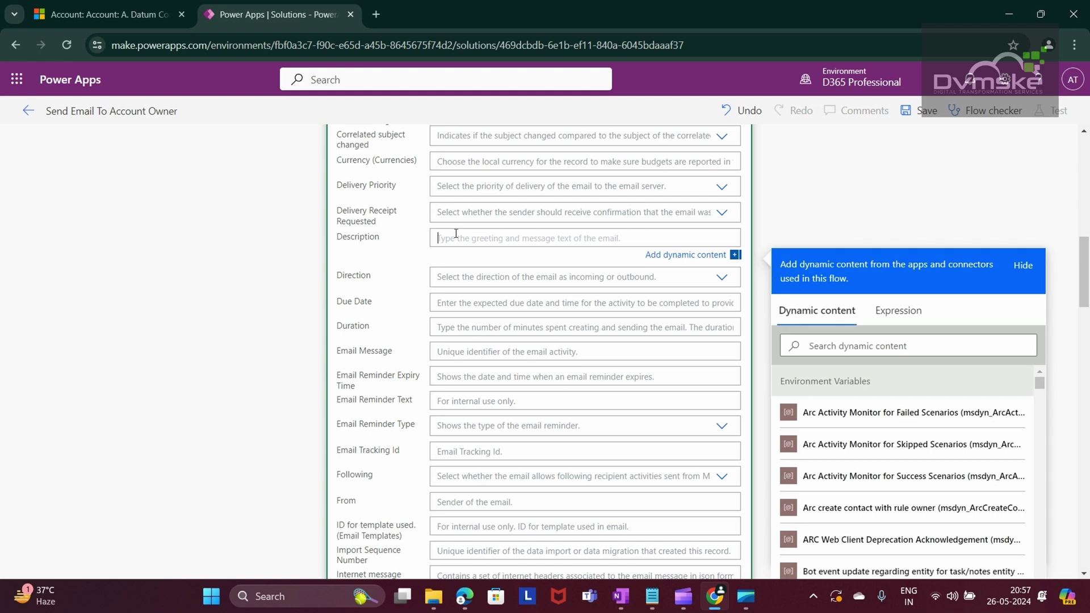
type("H")
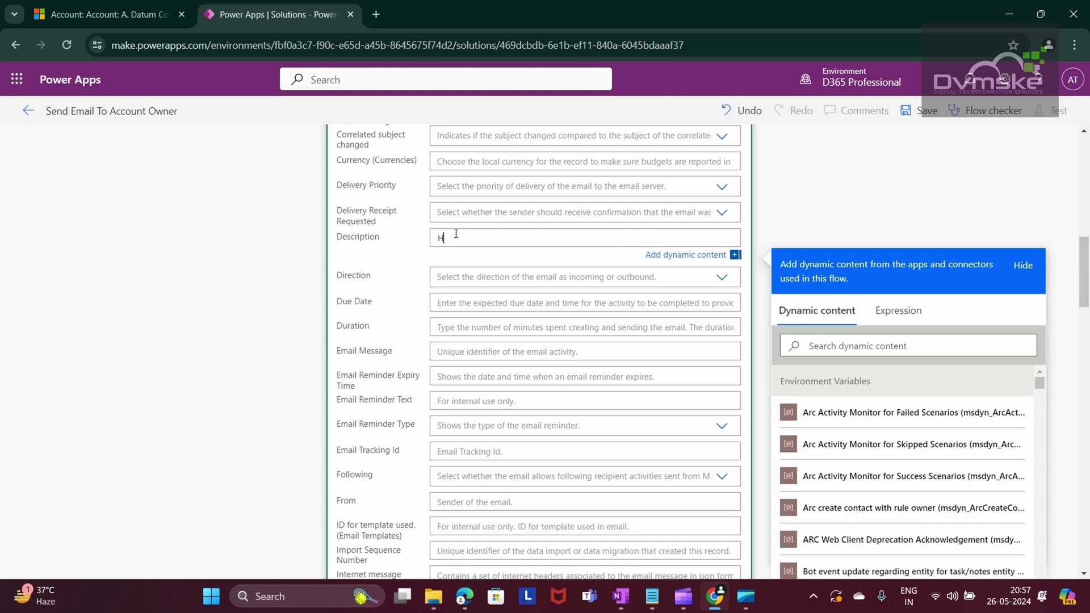
type("i, An account is Created. Below")
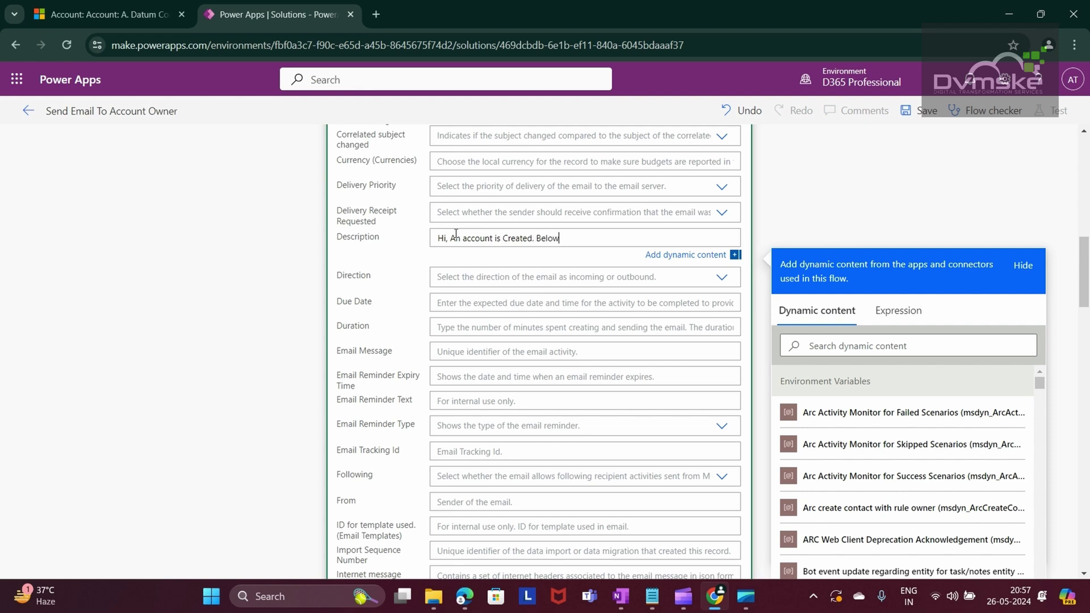
type(" is the record url of the account.<")
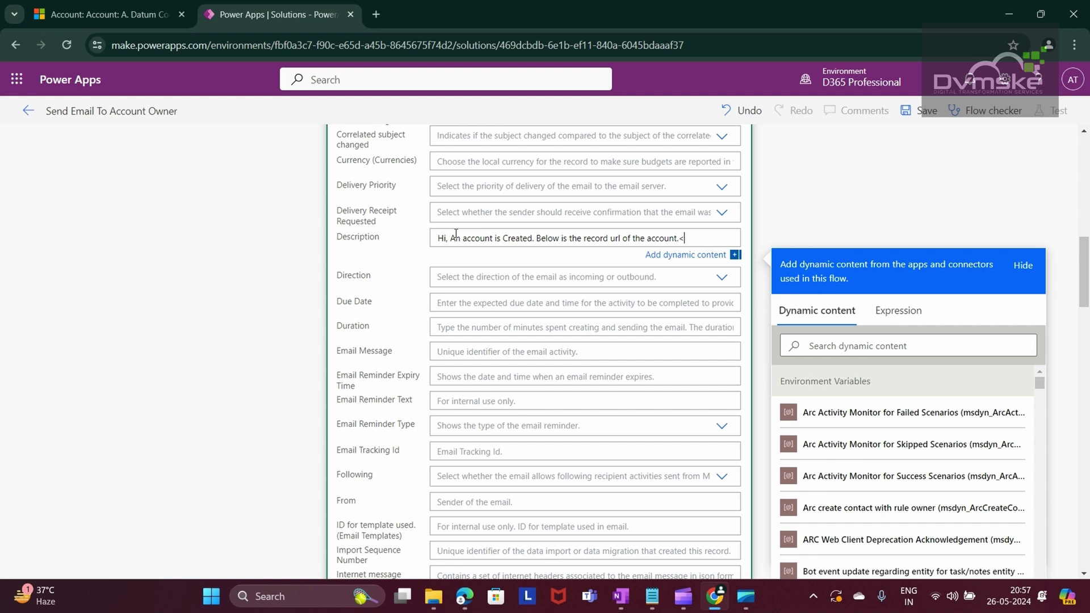
type(">br>")
key("Return")
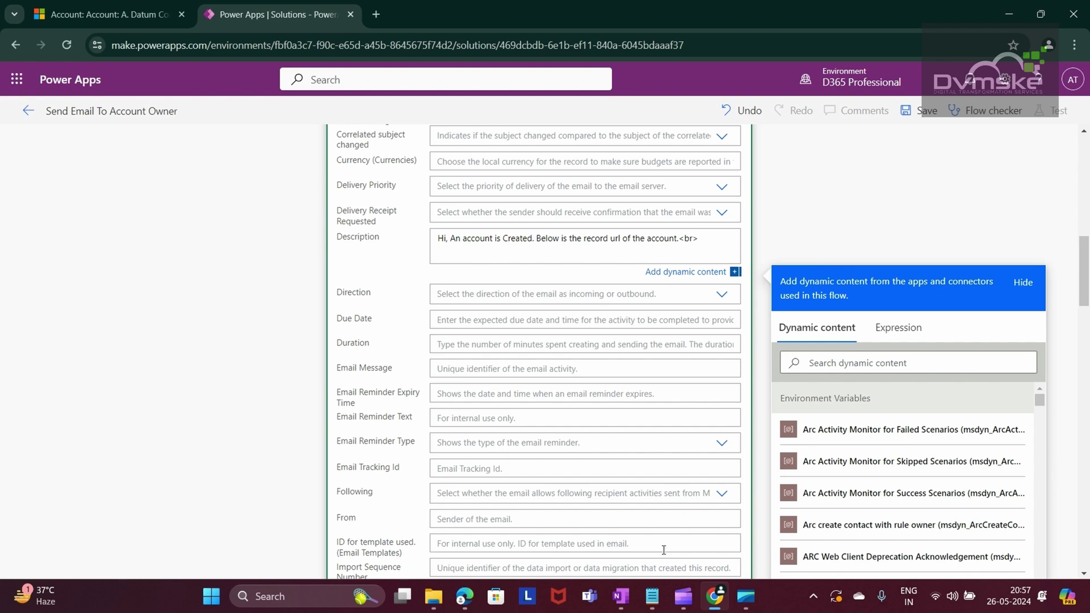
left_click(651, 596)
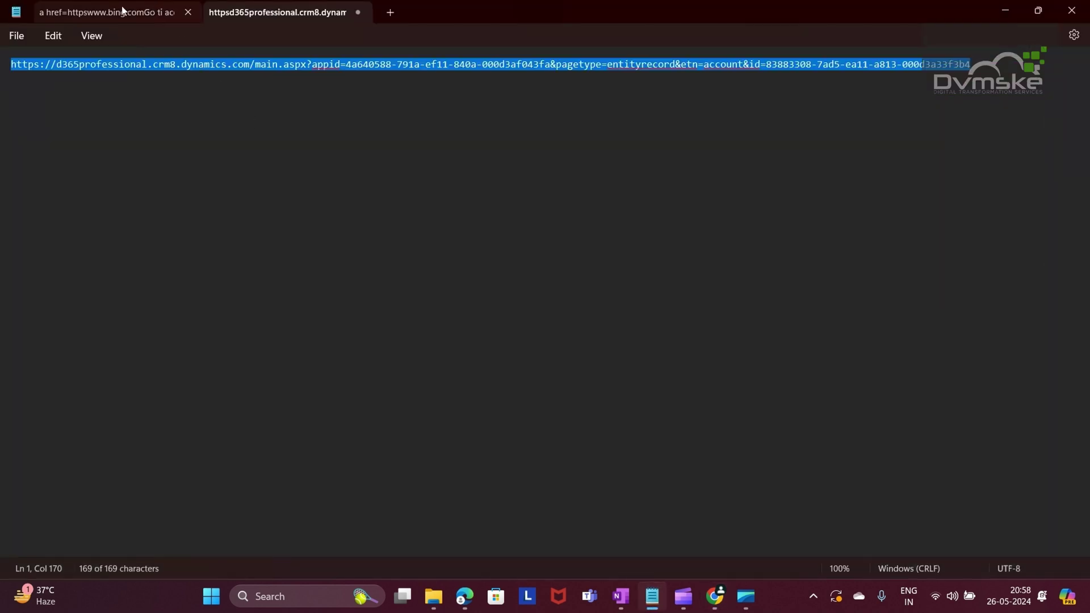
left_click(122, 12)
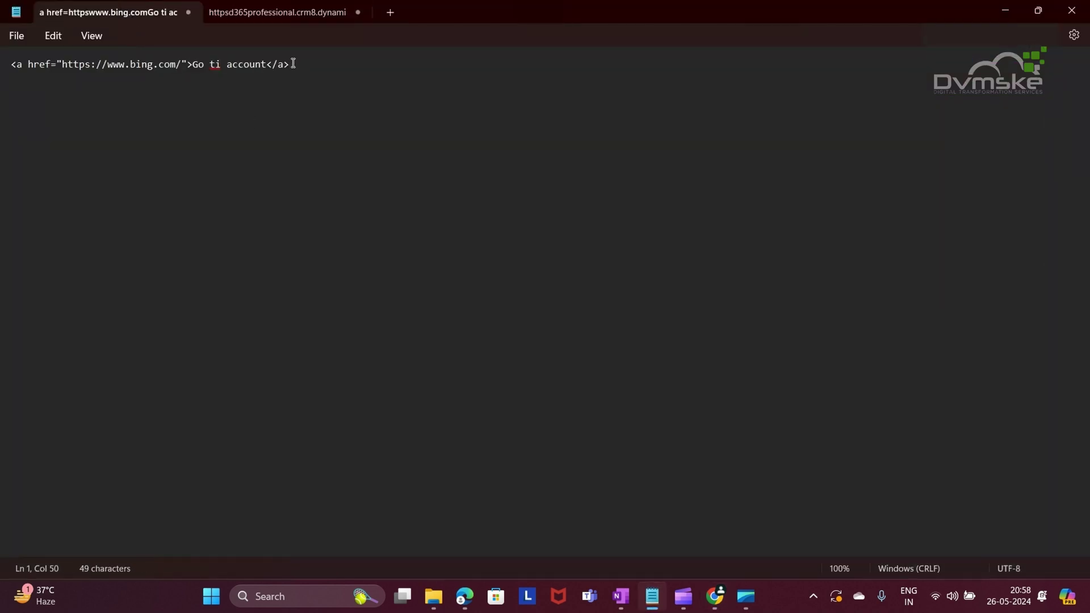
left_click_drag(292, 64, 12, 66)
key("ctrl+c")
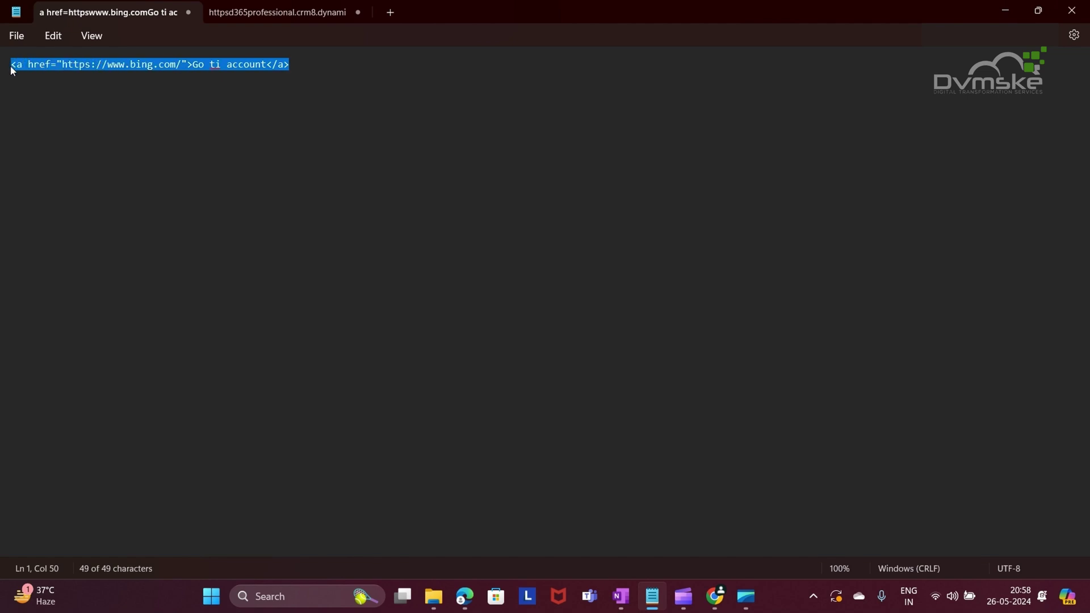
Paste the anchor line into the email body and correct its text to 'Go to account'.
left_click(1005, 10)
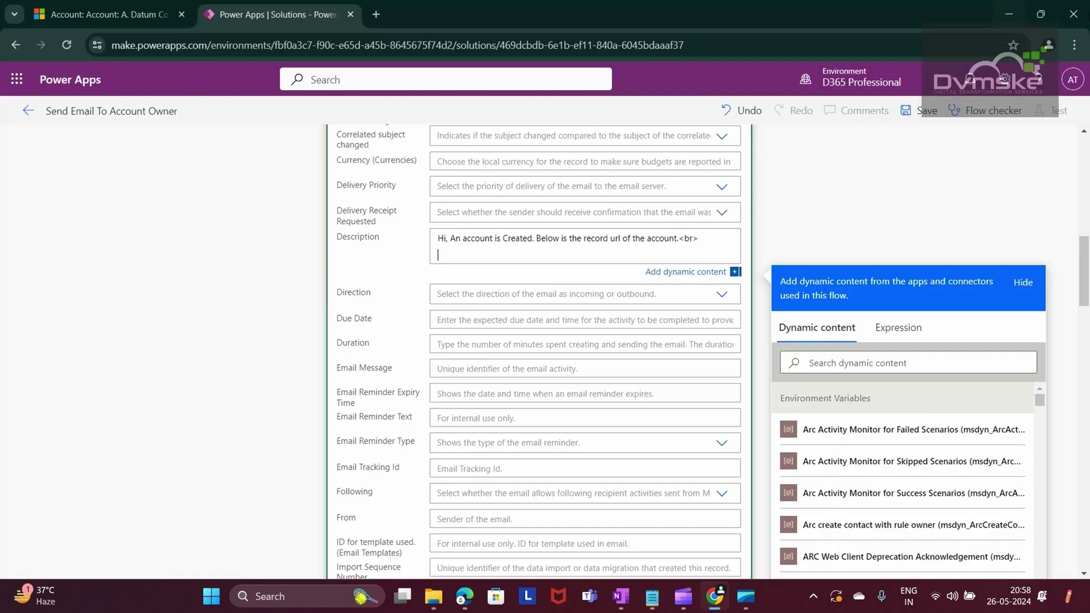
left_click(451, 258)
key("ctrl+v")
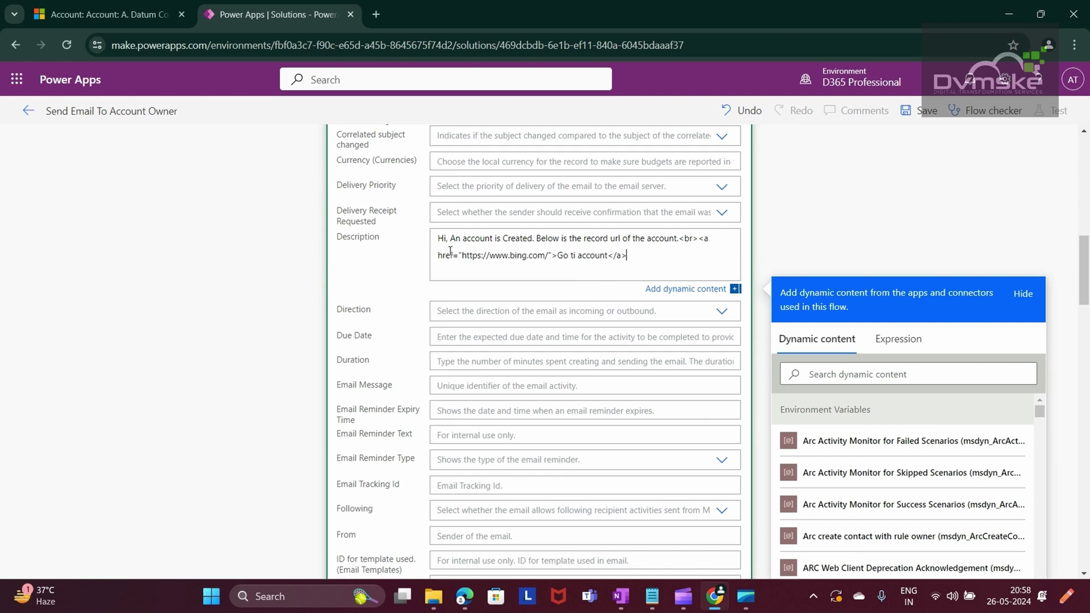
double_click(576, 254)
key("Left")
key("BackSpace")
type("o")
Replace the bing.com URL in the link's href with the RecordUrl dynamic value.
left_click_drag(548, 255, 462, 255)
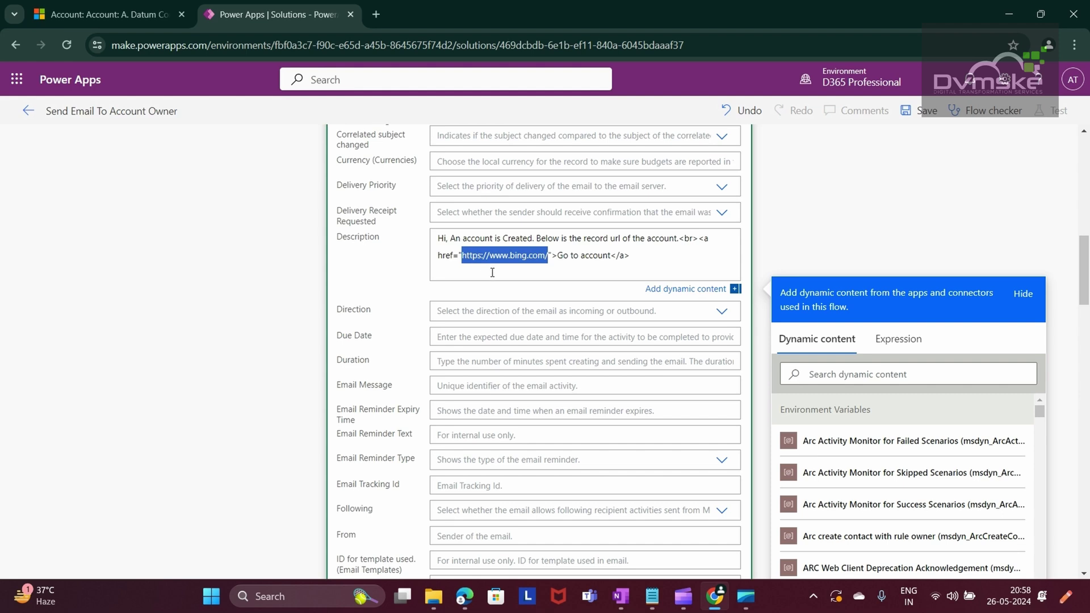
key("BackSpace")
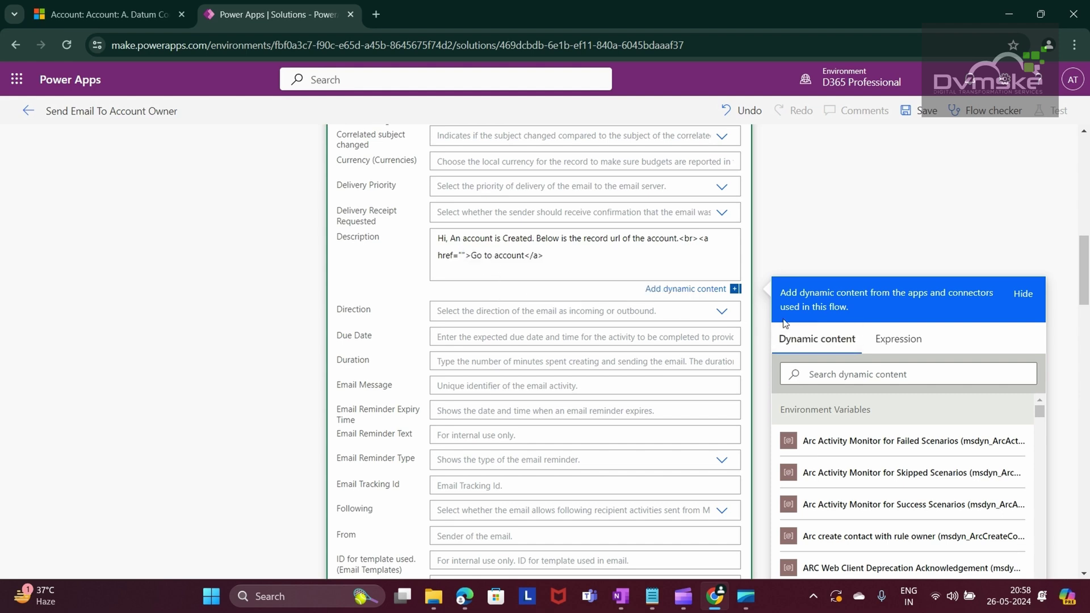
scroll(744, 288, "up", 8)
scroll(746, 290, "down", 5)
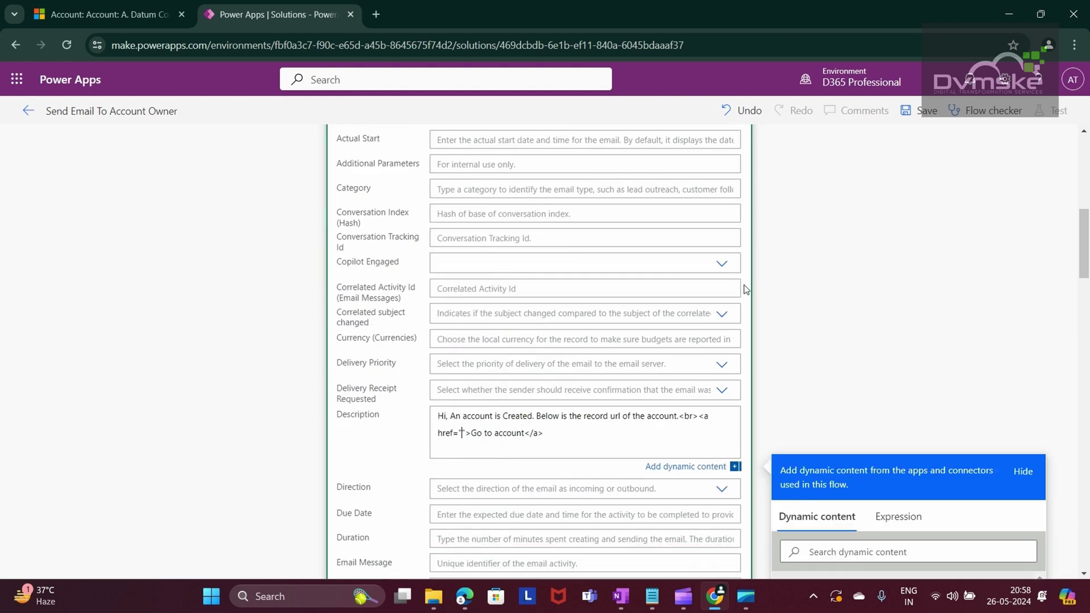
scroll(746, 289, "down", 4)
left_click(855, 303)
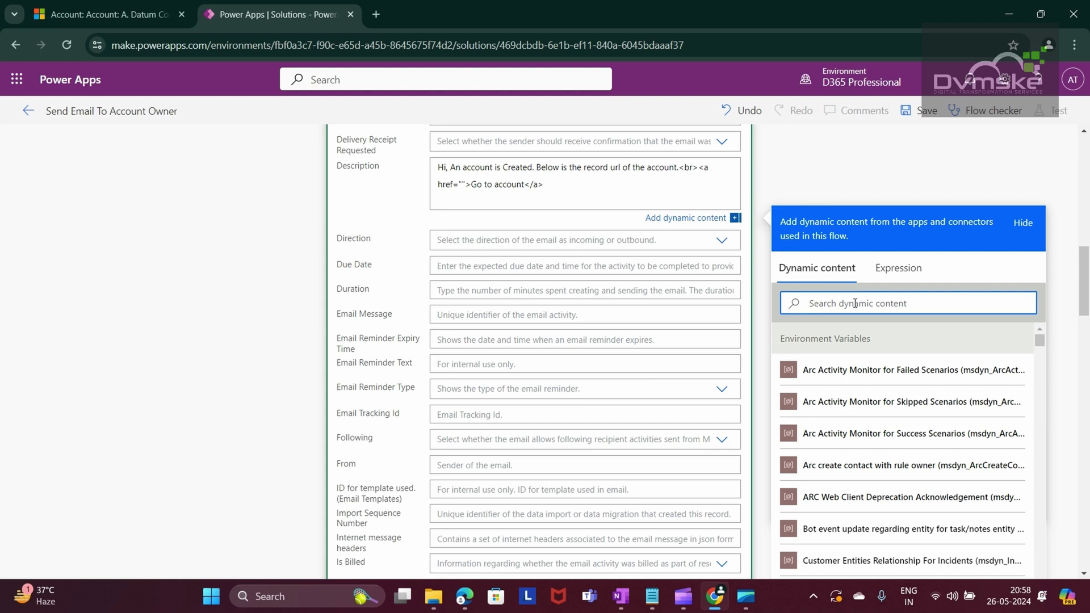
type("Recor")
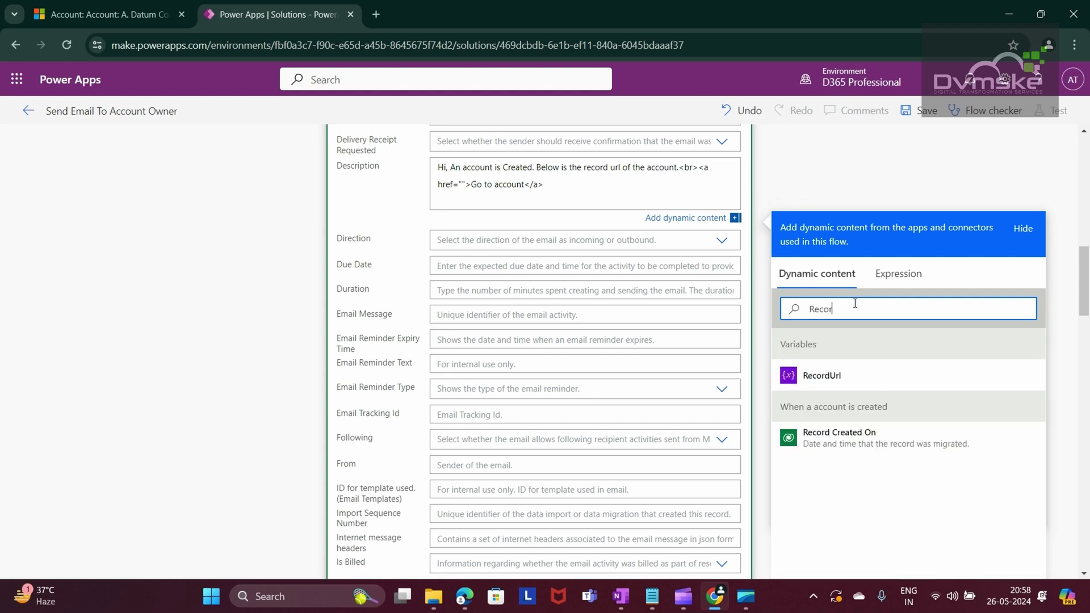
type("d")
left_click(852, 378)
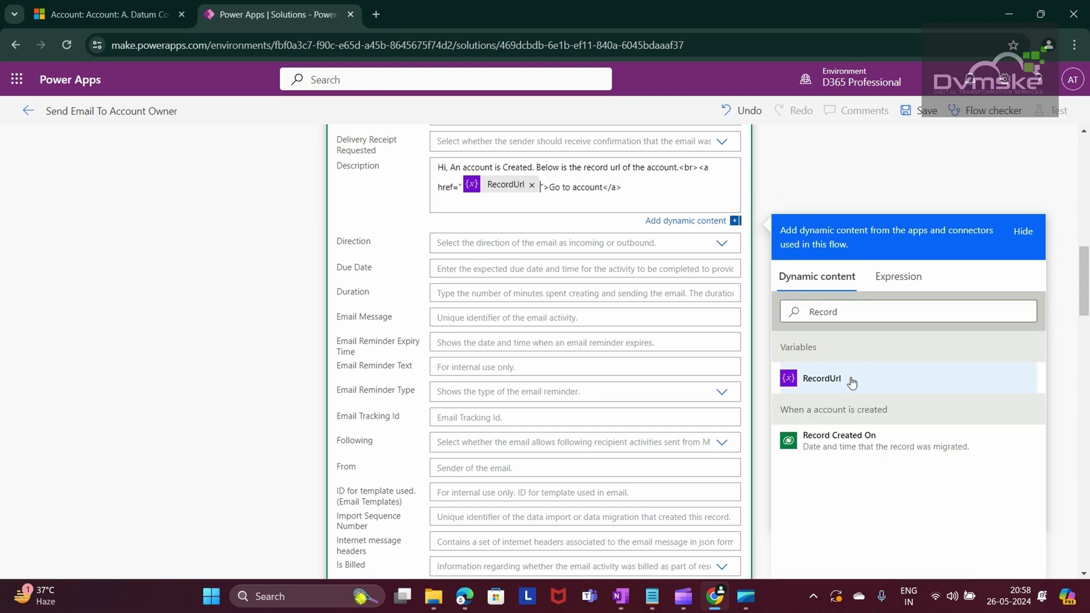
Add a <br> after 'Hi' and collapse the Create Email Message record step.
scroll(601, 246, "up", 1)
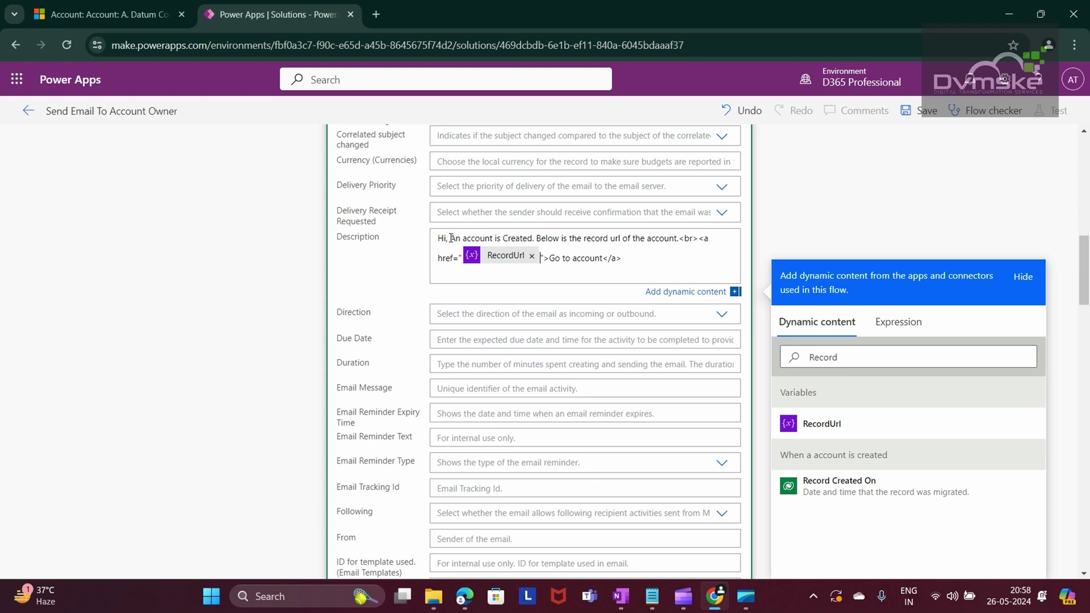
type(",<>")
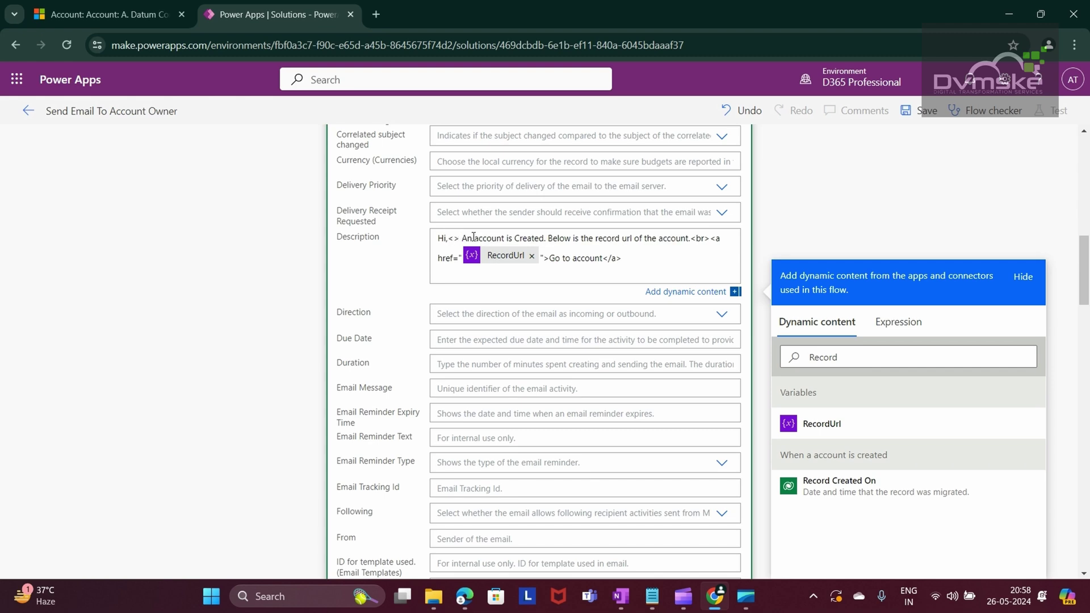
type("br")
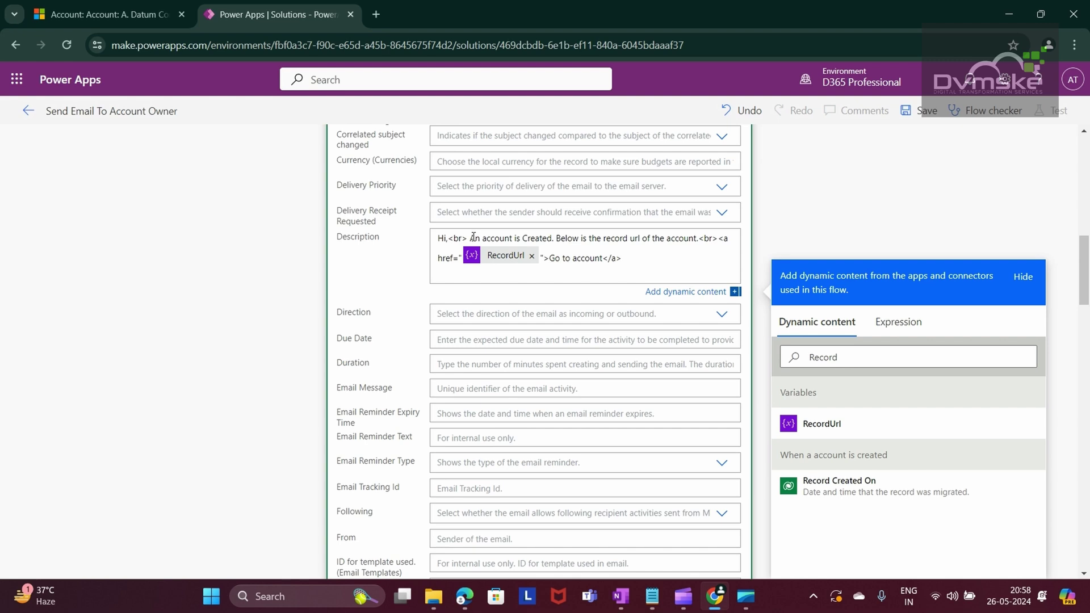
scroll(473, 237, "up", 9)
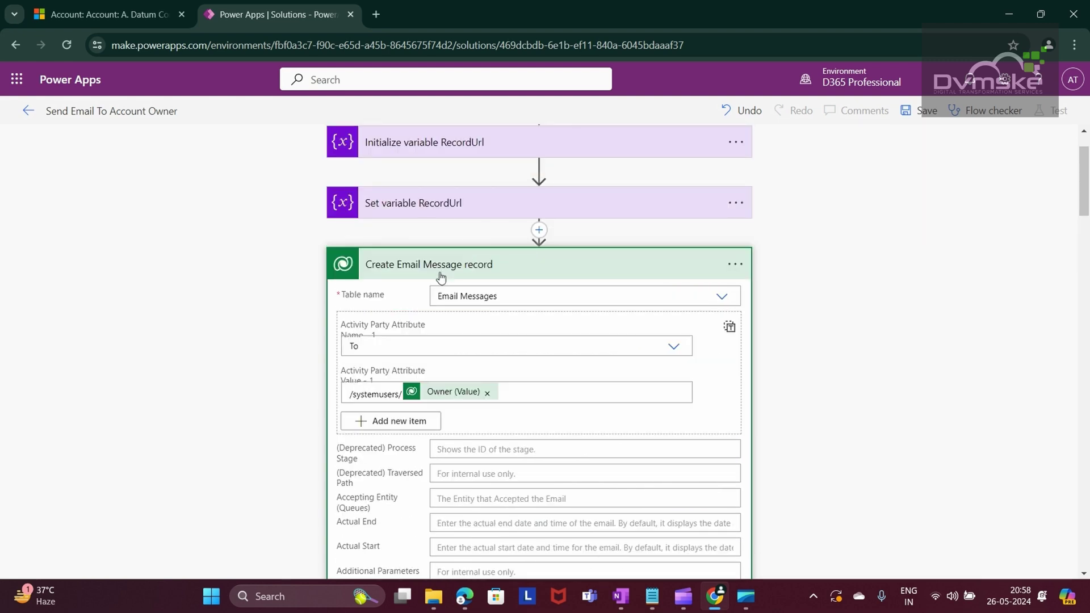
left_click(441, 277)
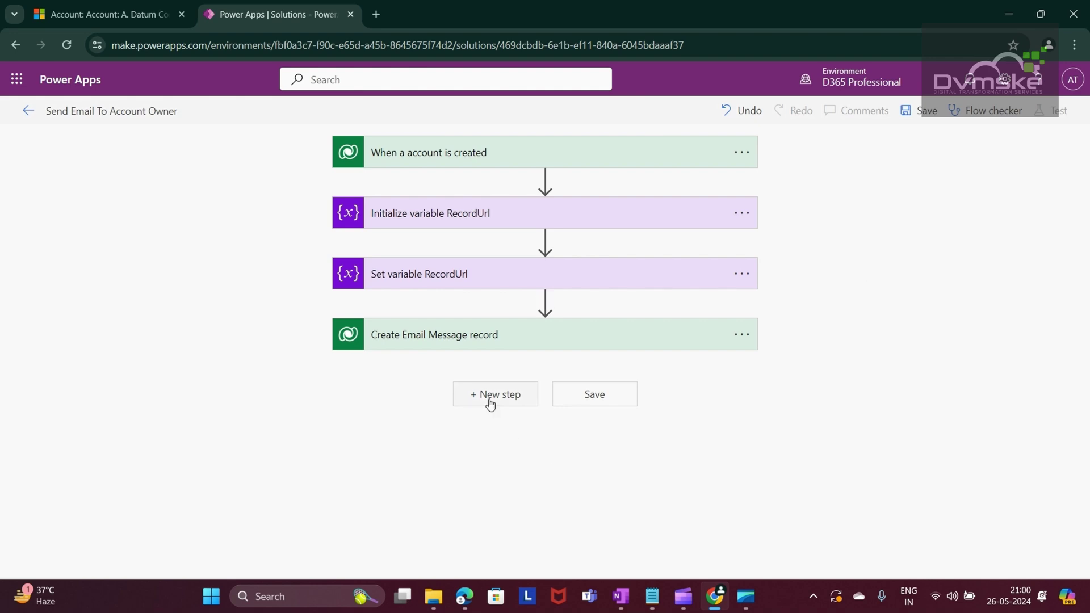
Add a Microsoft Dataverse 'Perform a bound action' step to the flow.
scroll(565, 355, "down", 3)
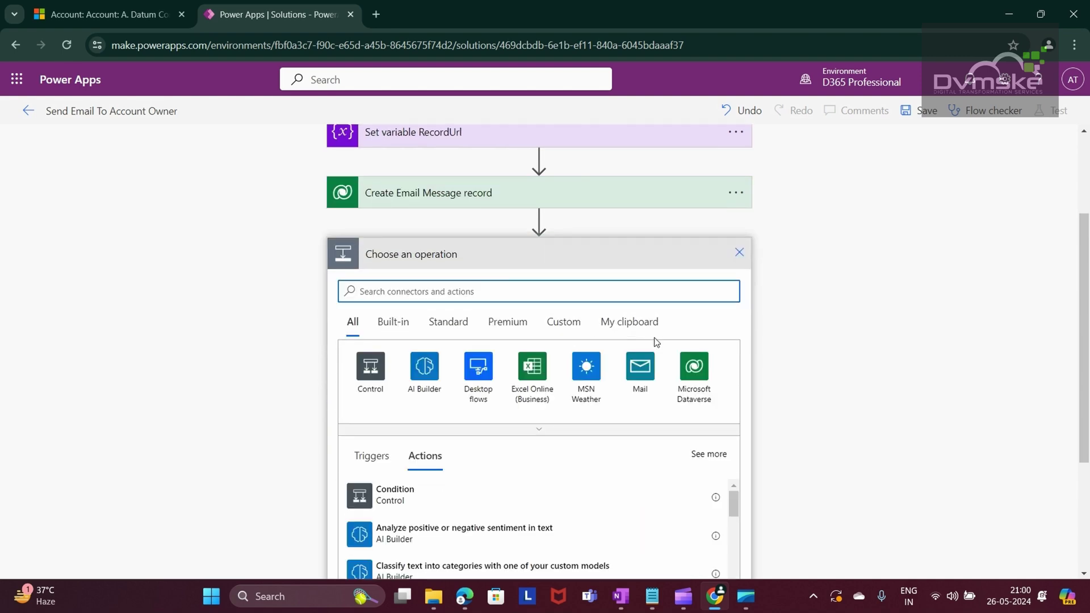
left_click(693, 383)
scroll(427, 476, "down", 1)
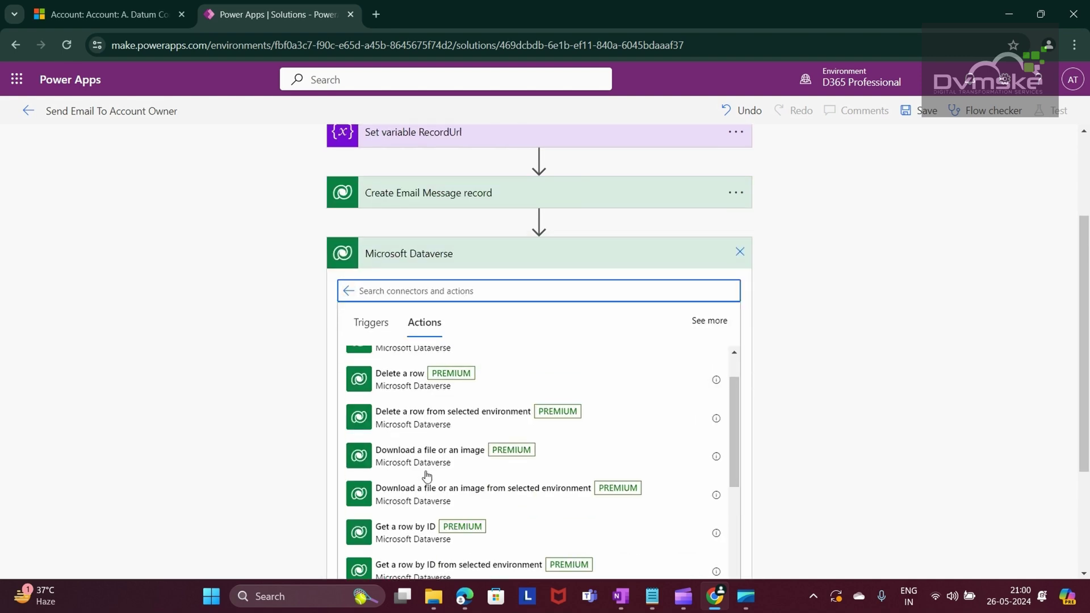
scroll(426, 476, "down", 5)
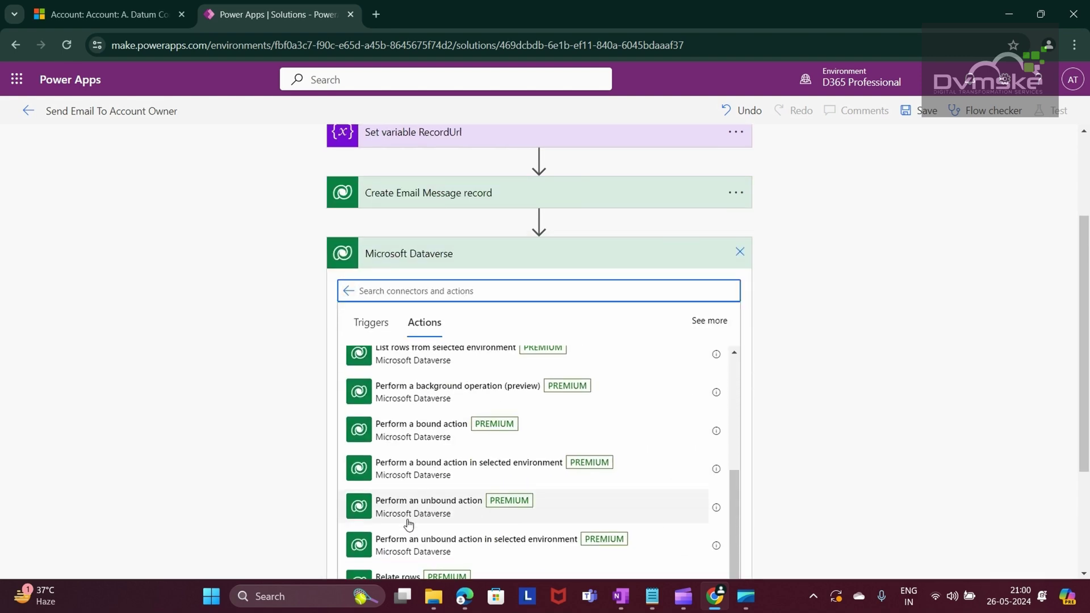
scroll(409, 523, "down", 5)
scroll(430, 500, "up", 4)
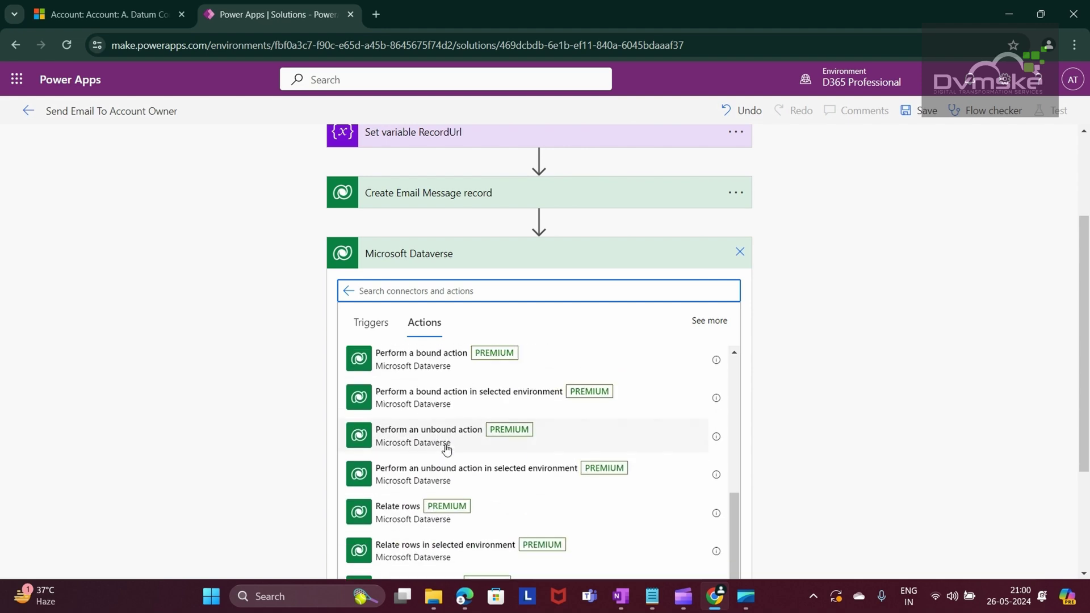
left_click(441, 369)
Set the step's table to Email Messages and its action to SendEmail.
left_click(661, 433)
type("E")
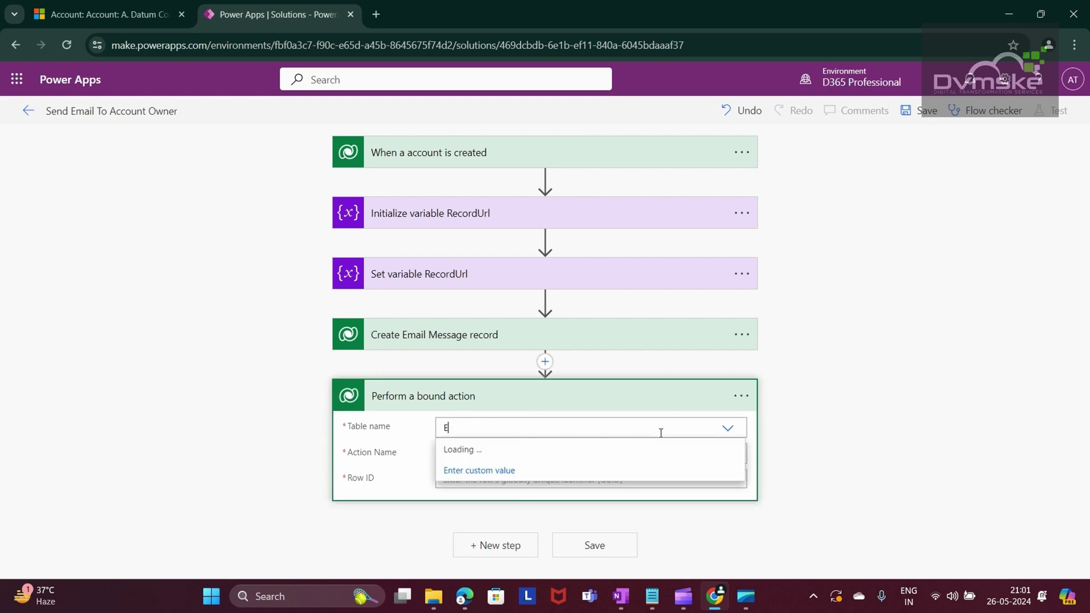
type("mail ")
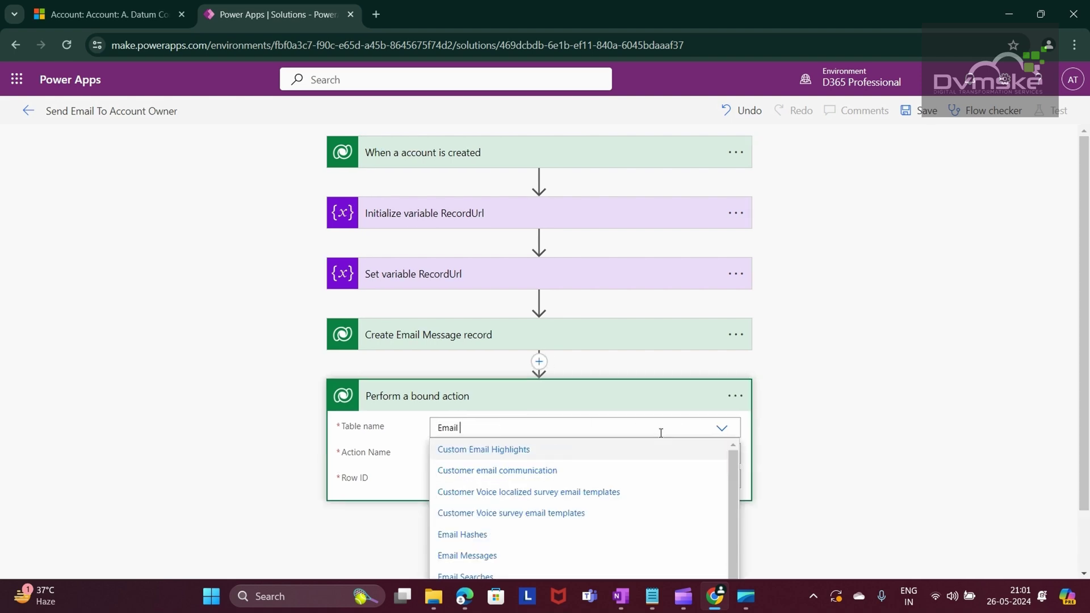
type("m")
type("essages")
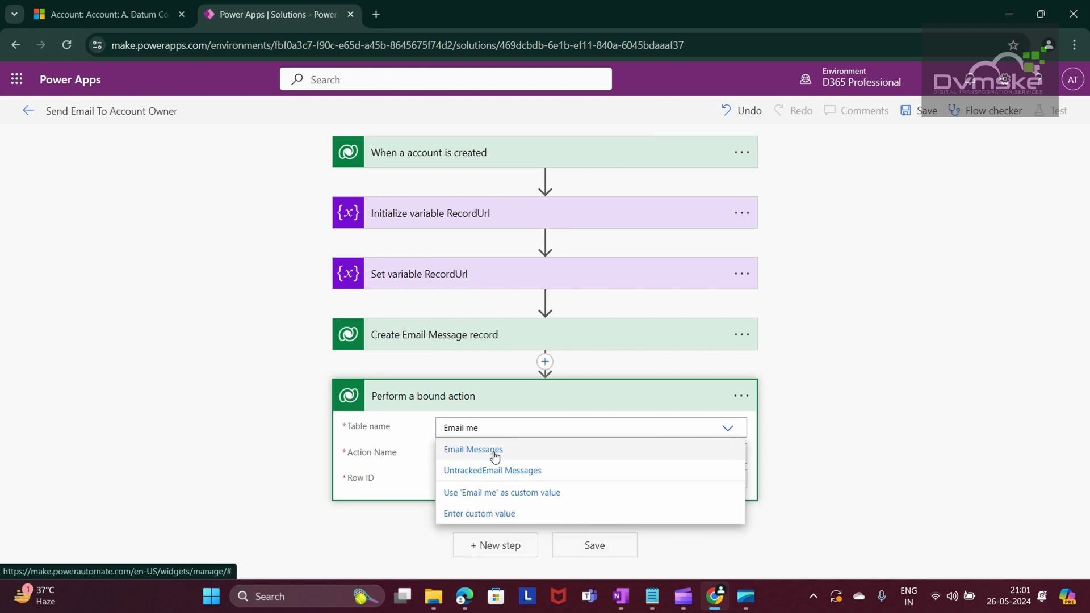
left_click(496, 449)
left_click(726, 453)
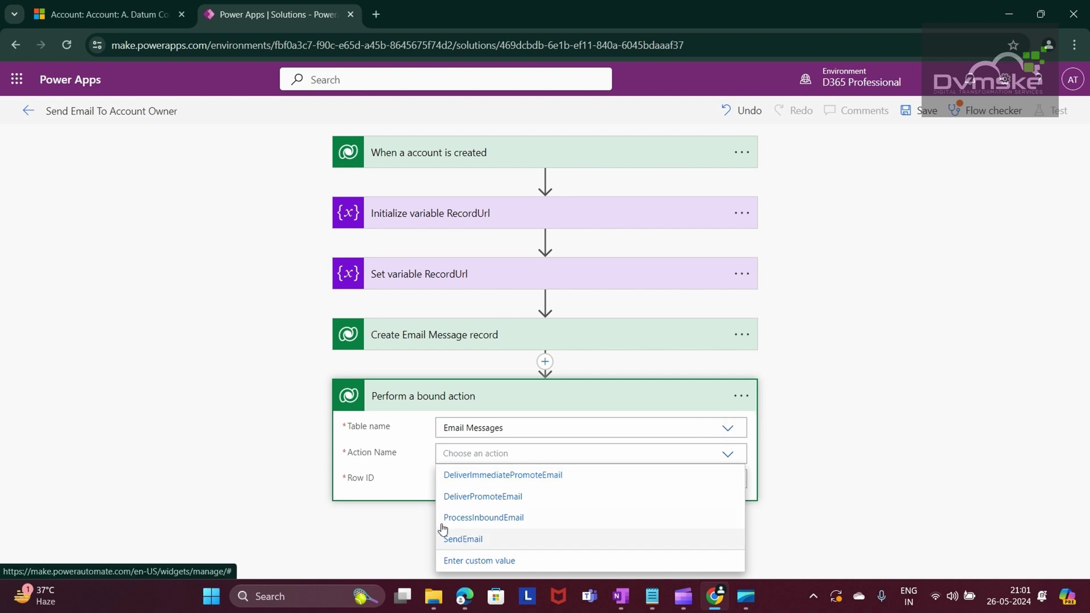
left_click(450, 537)
Use the created Email Message id as Row ID and set IssueSend to Yes.
left_click(477, 481)
scroll(431, 426, "down", 3)
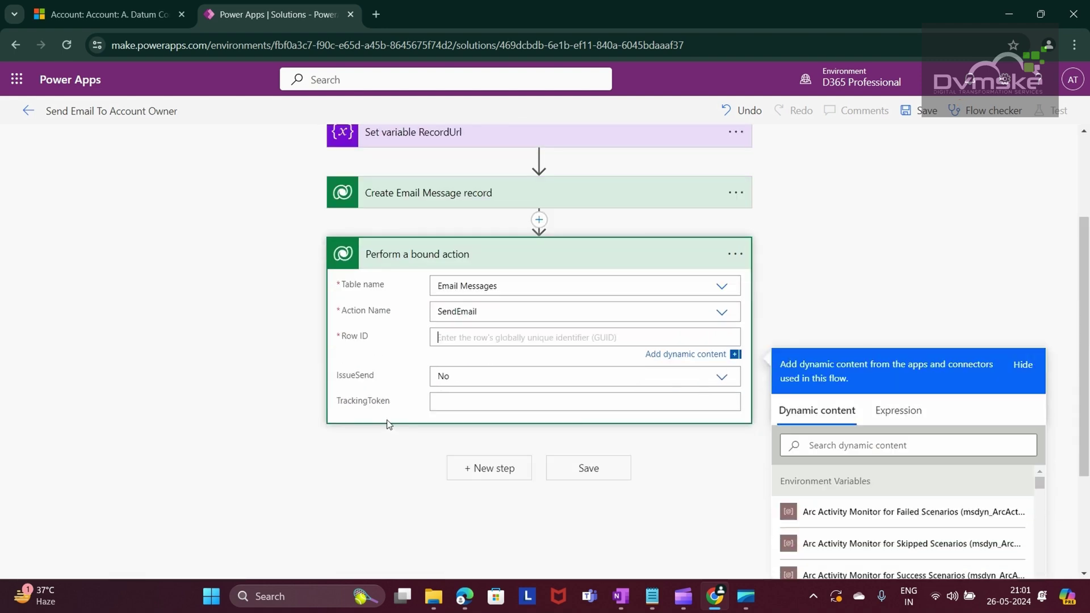
left_click(853, 448)
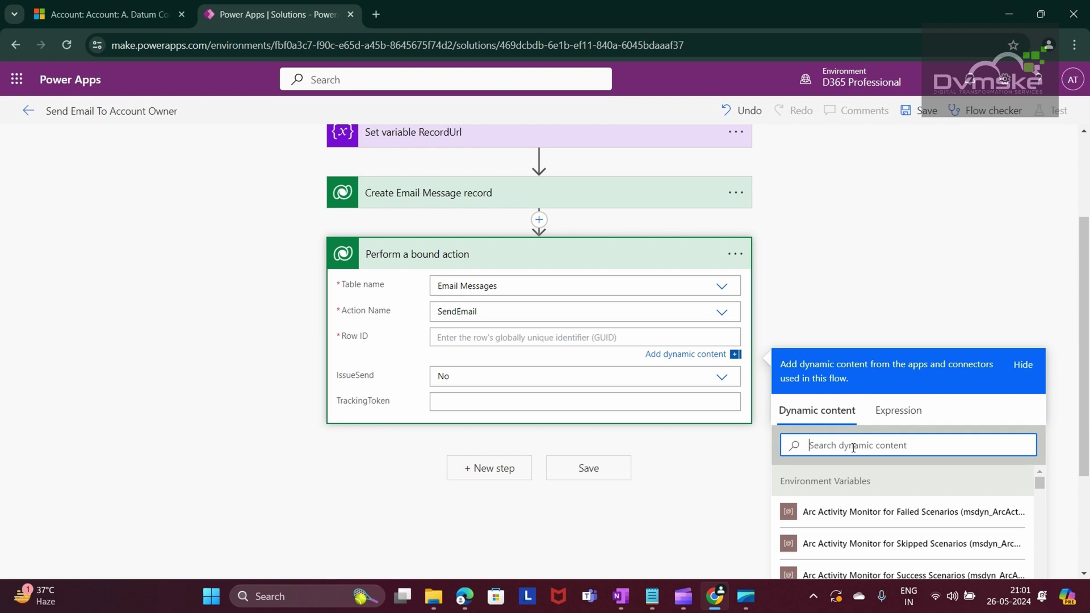
type("Email")
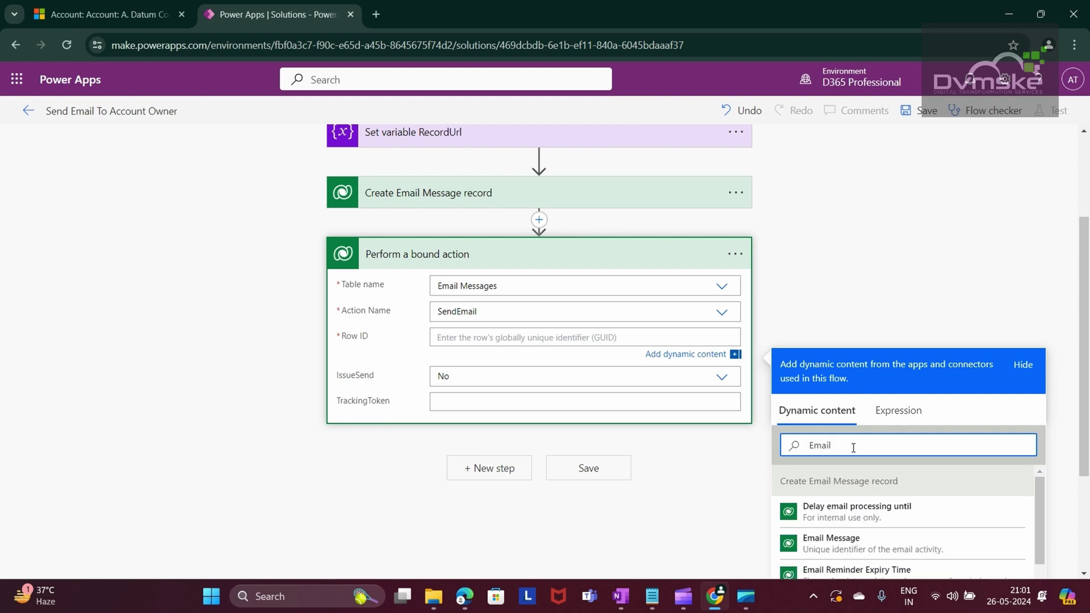
scroll(853, 448, "down", 1)
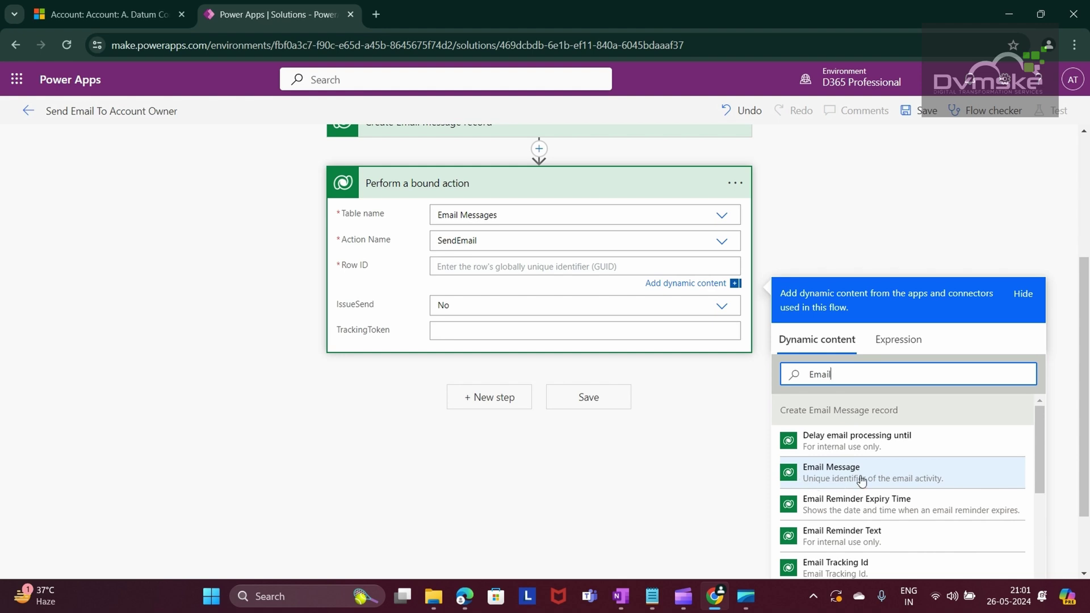
left_click(829, 483)
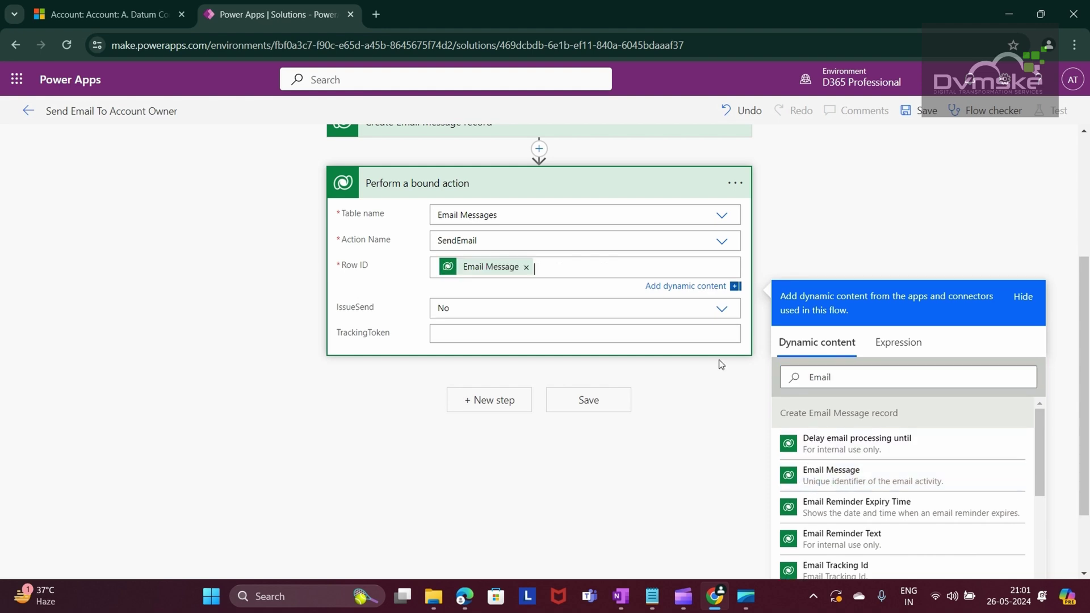
left_click(721, 309)
left_click(445, 497)
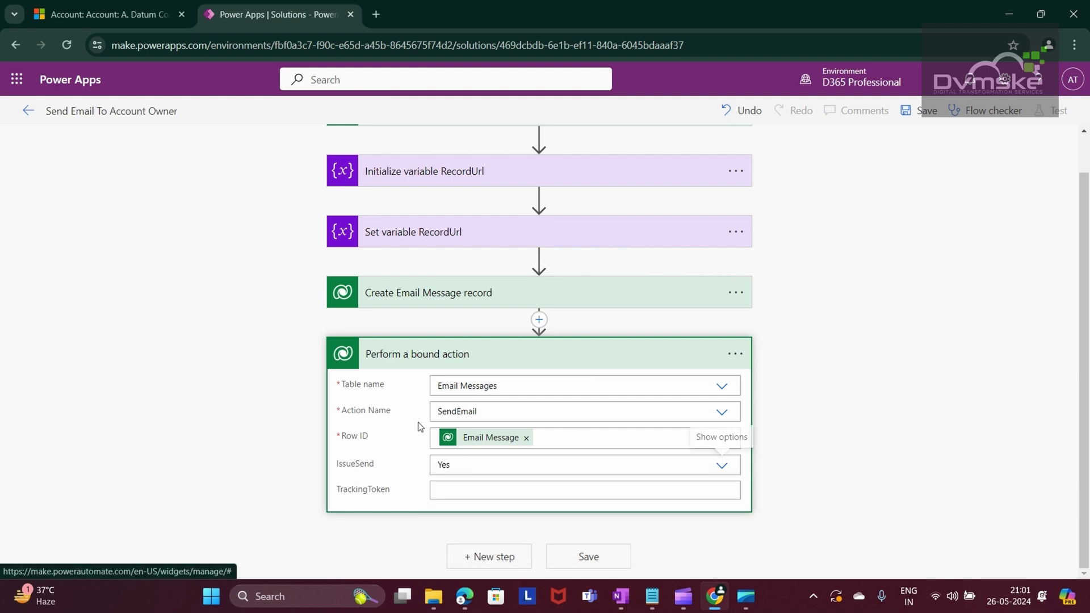
Rename the bound action step to 'Send Email'.
left_click(734, 353)
left_click(796, 306)
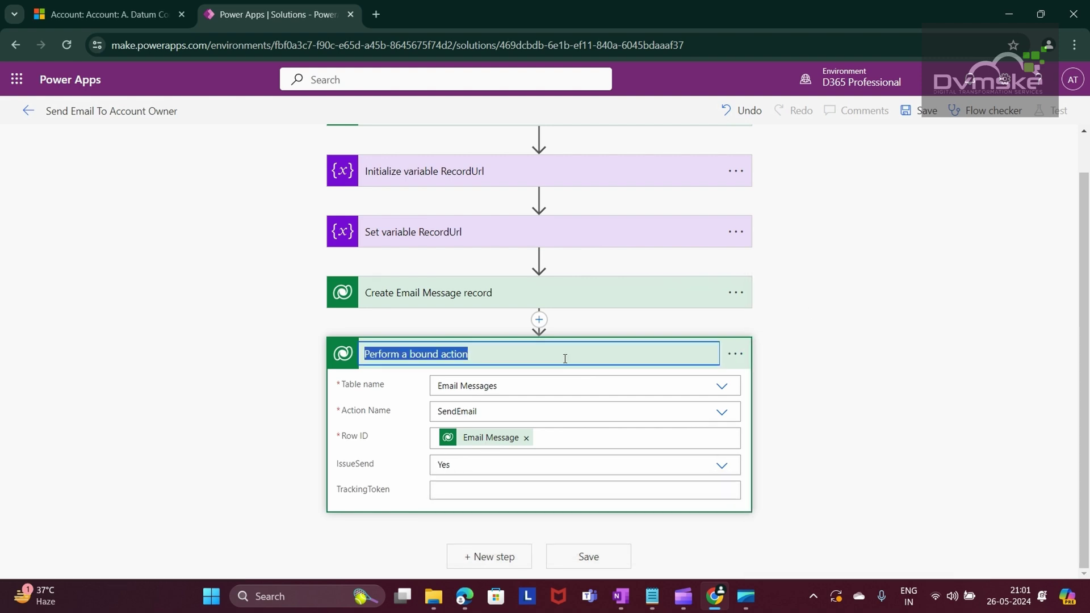
type("Send Email")
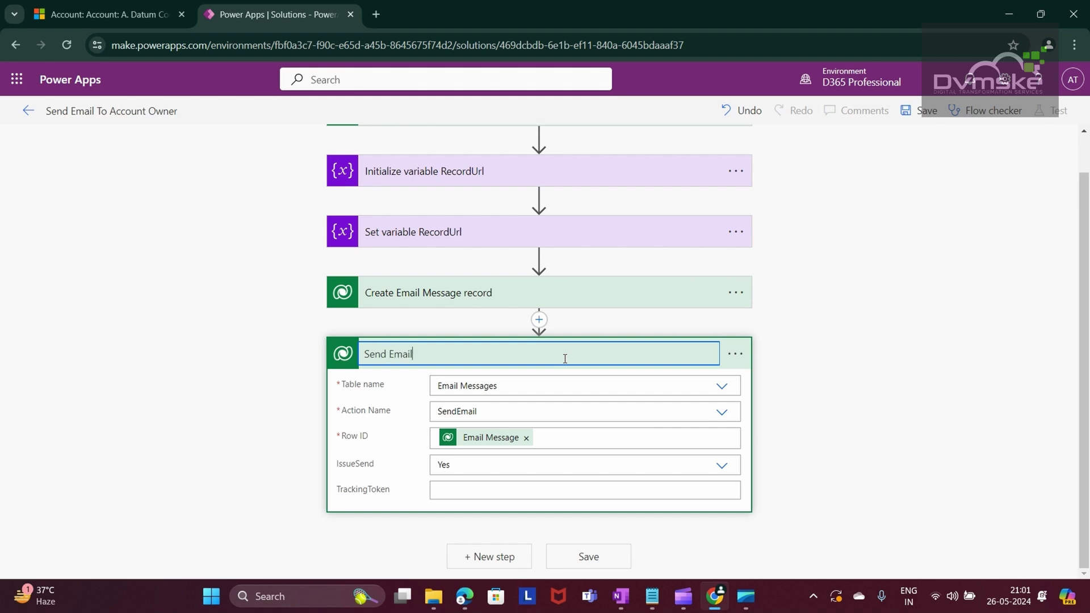
left_click(835, 336)
scroll(852, 323, "up", 2)
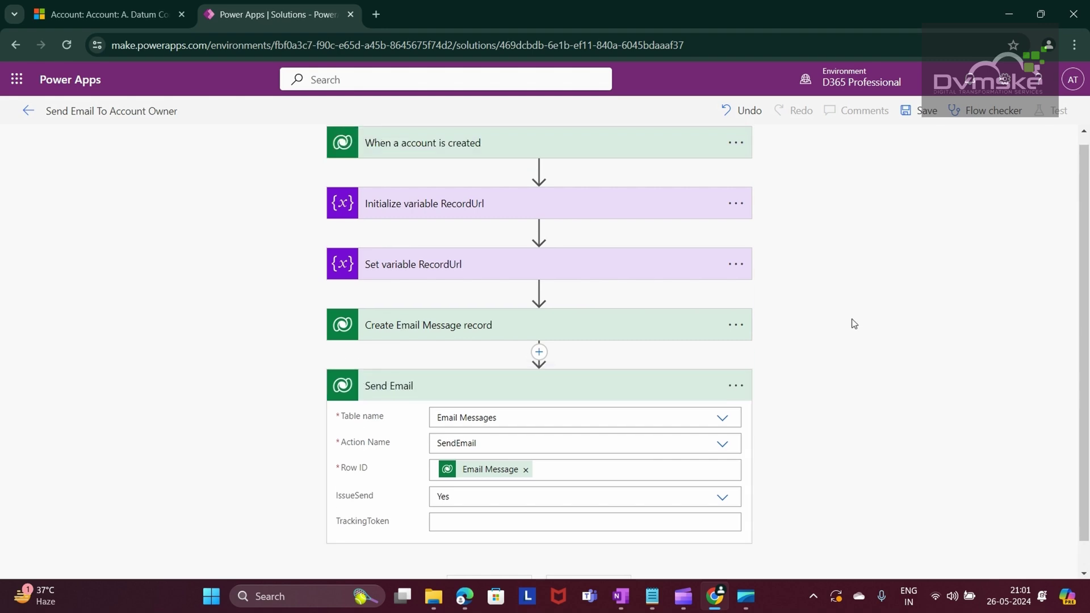
Save the flow and launch a Manually triggered test run.
left_click(918, 113)
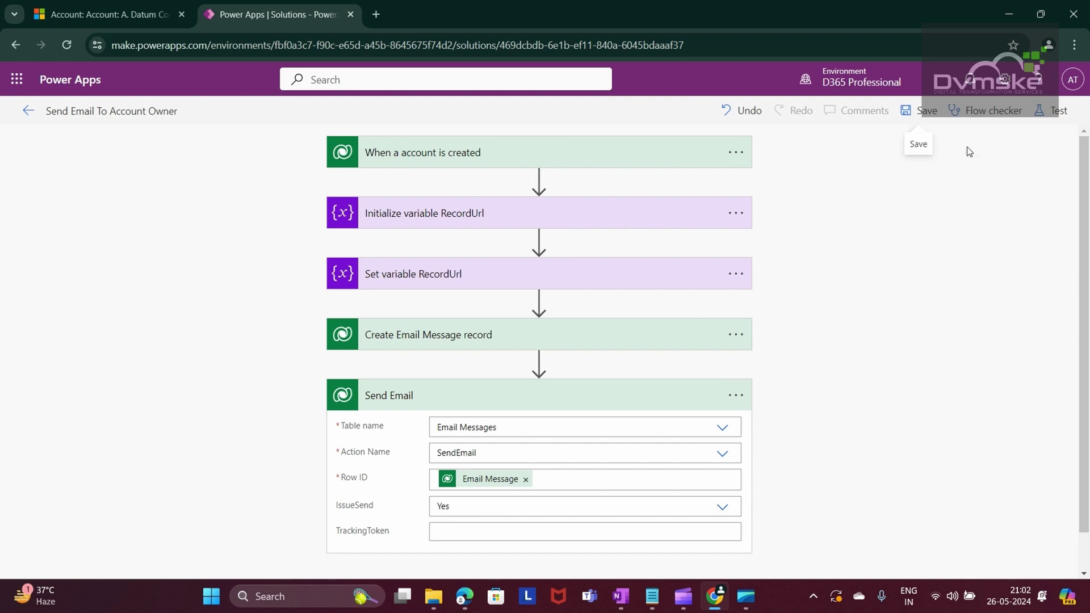
left_click(1048, 119)
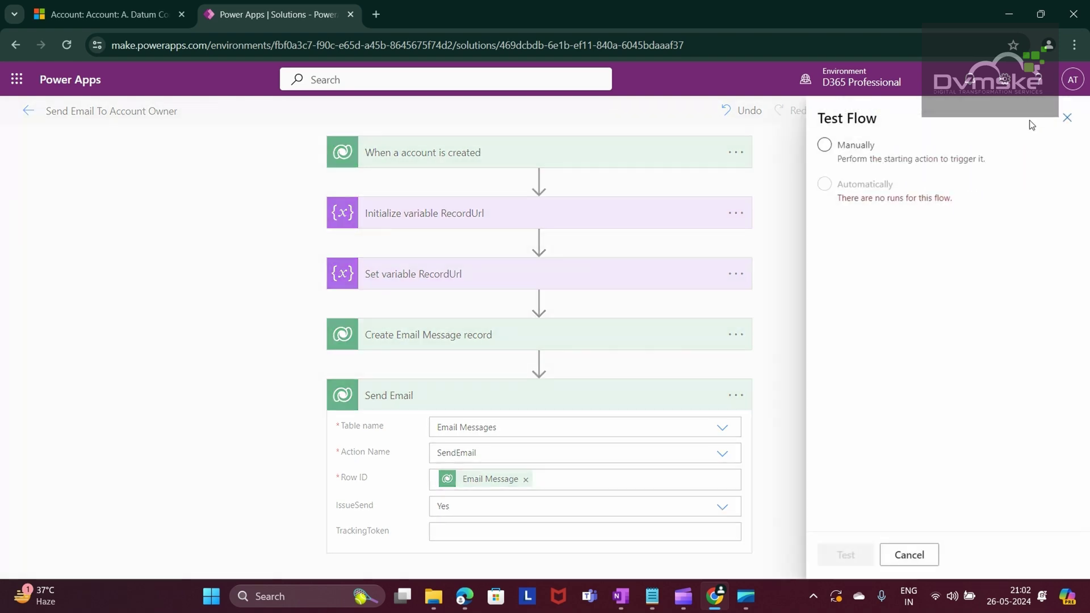
left_click(830, 147)
left_click(851, 553)
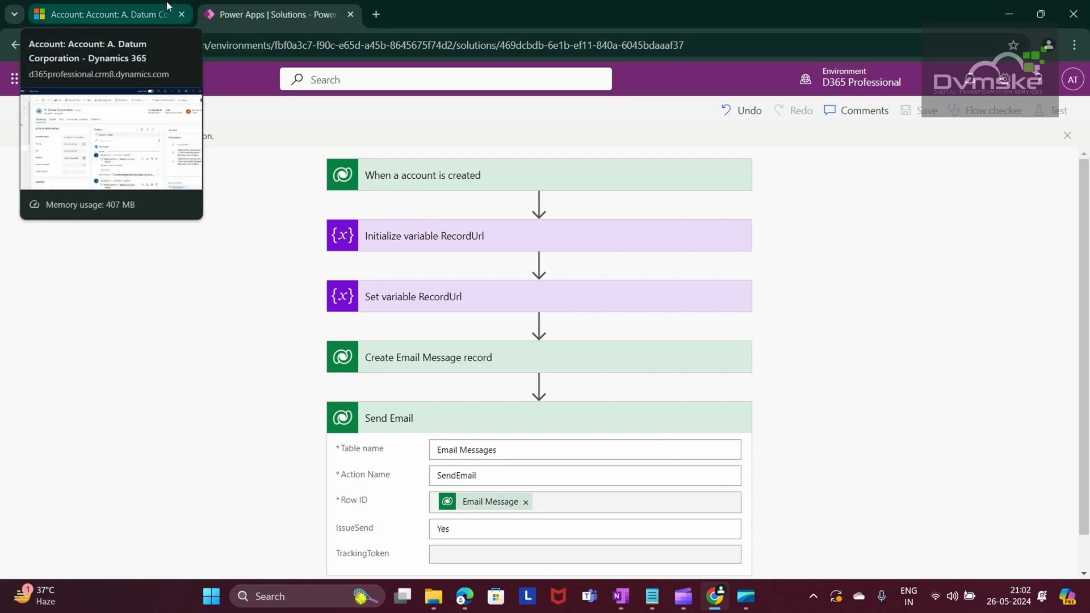
Create a new Dynamics 365 account, enter a test account name, and save the record.
left_click(113, 10)
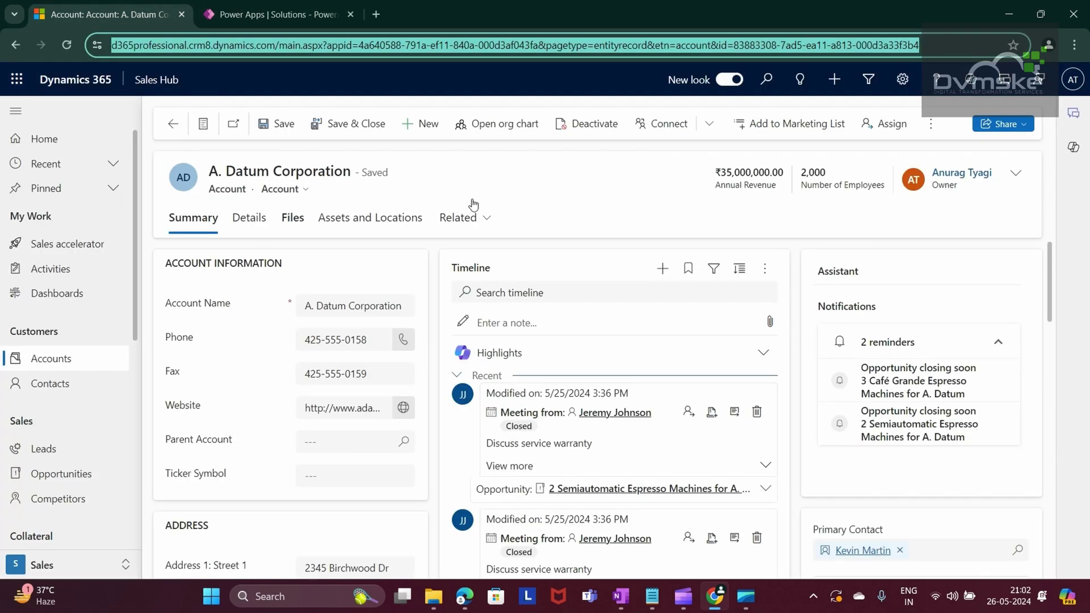
left_click(428, 124)
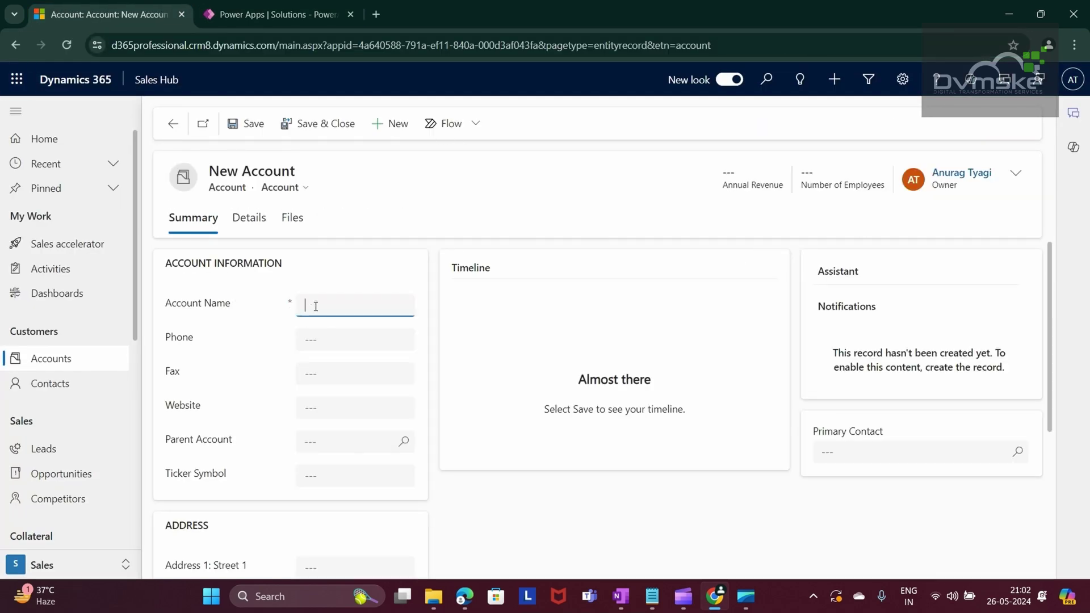
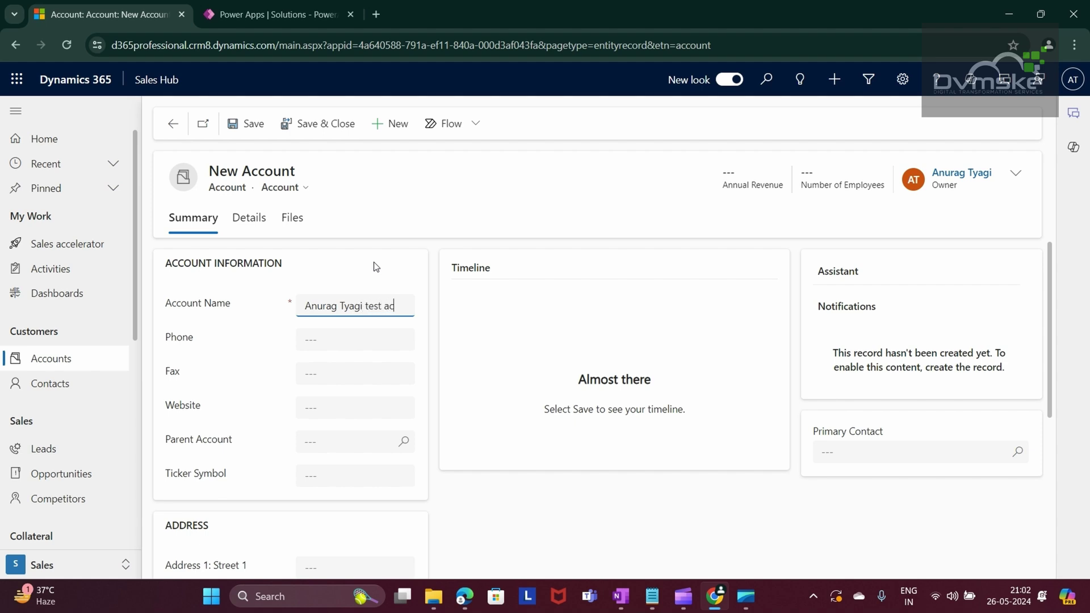
type("unt")
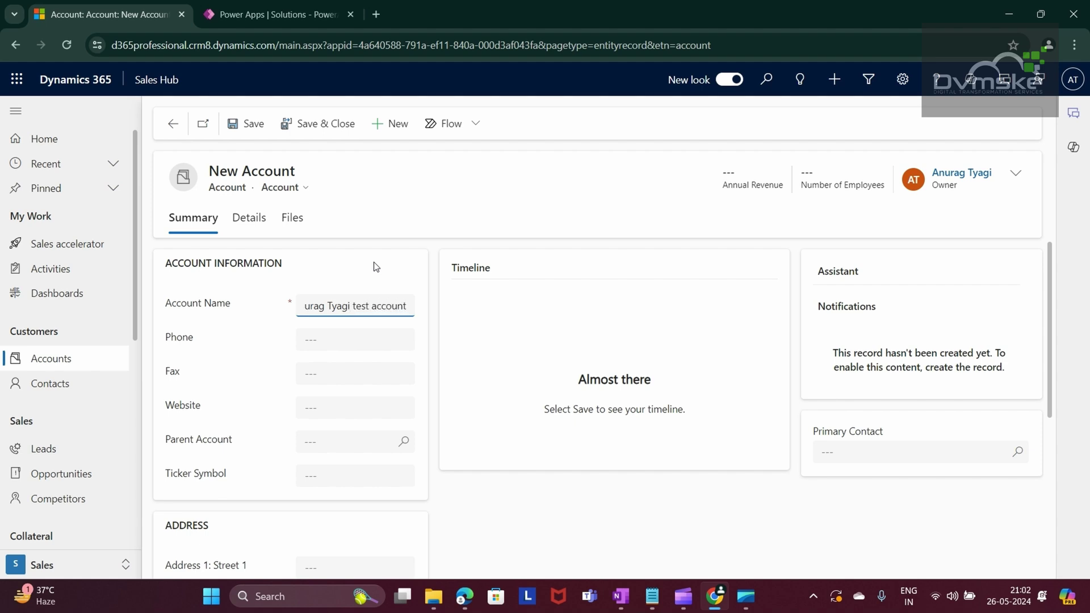
scroll(307, 440, "down", 5)
scroll(203, 460, "up", 5)
left_click(249, 137)
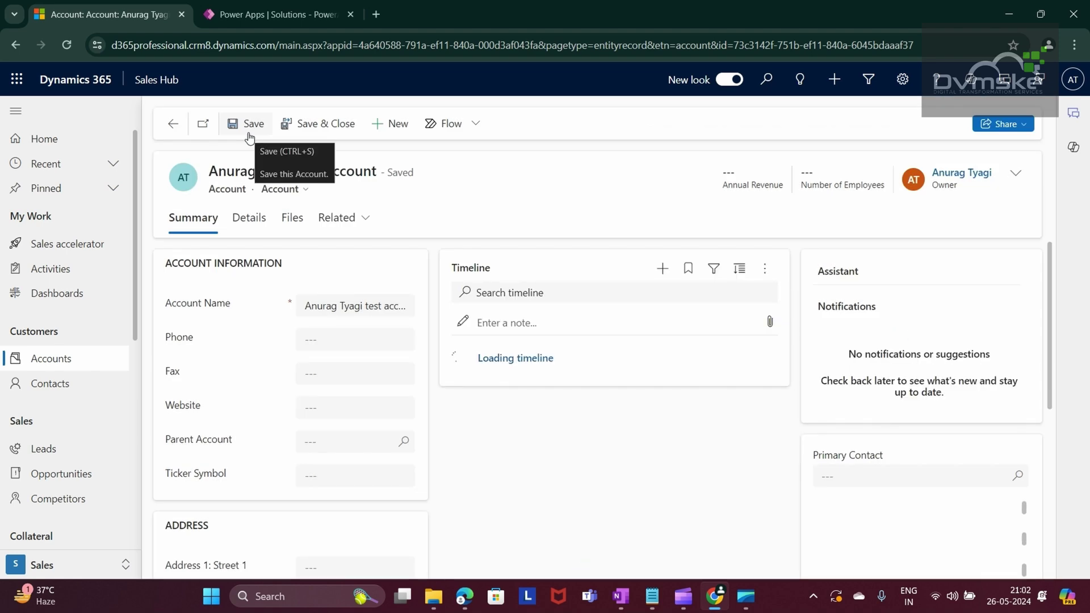
left_click(252, 17)
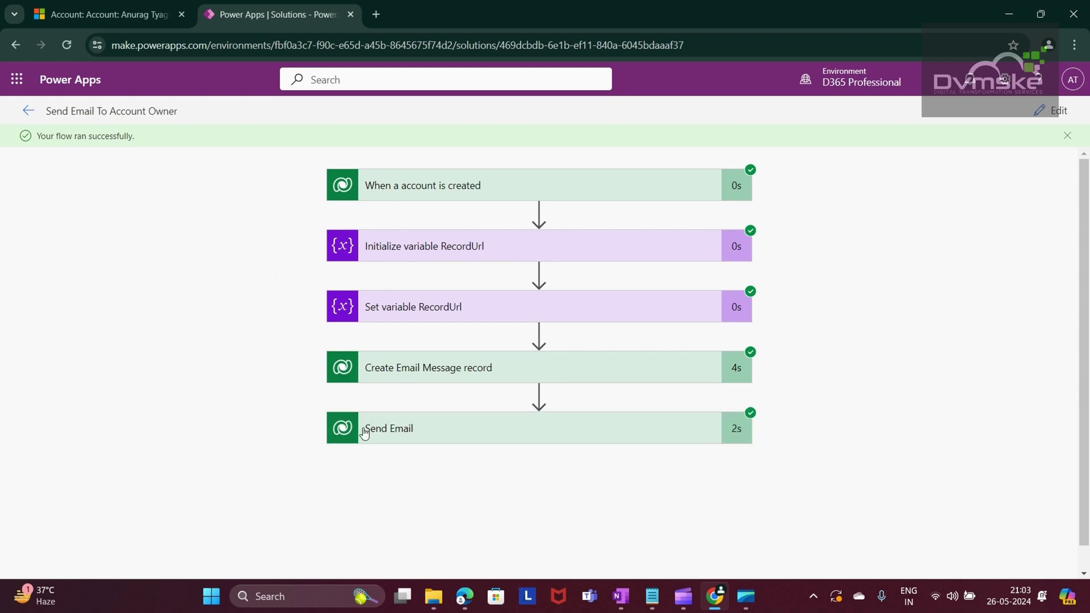
Inspect the Create Email Message record step in the successful run, then return to the account.
left_click(400, 383)
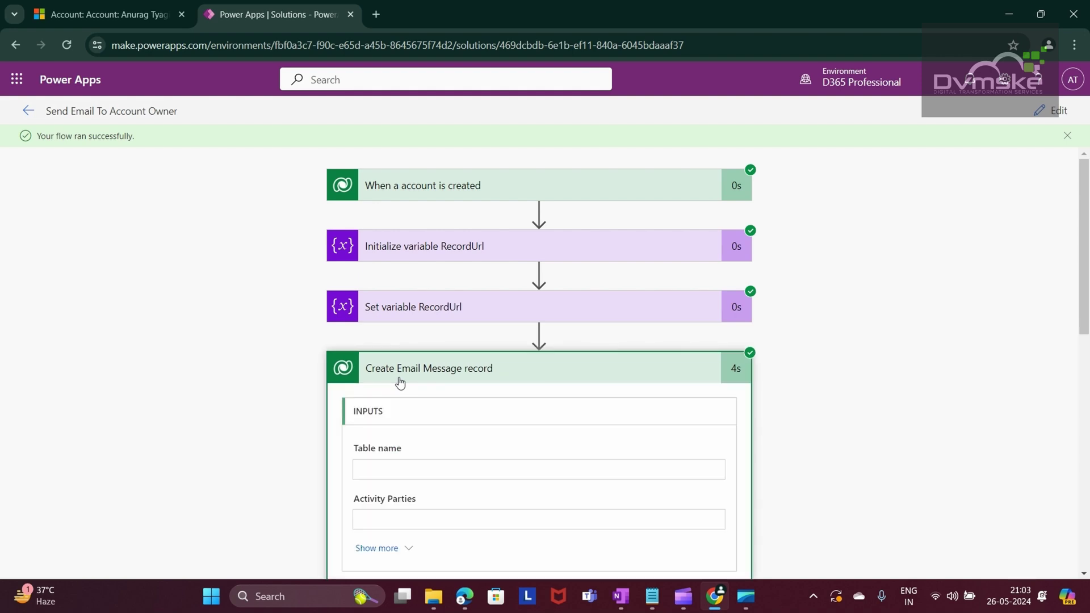
left_click(97, 15)
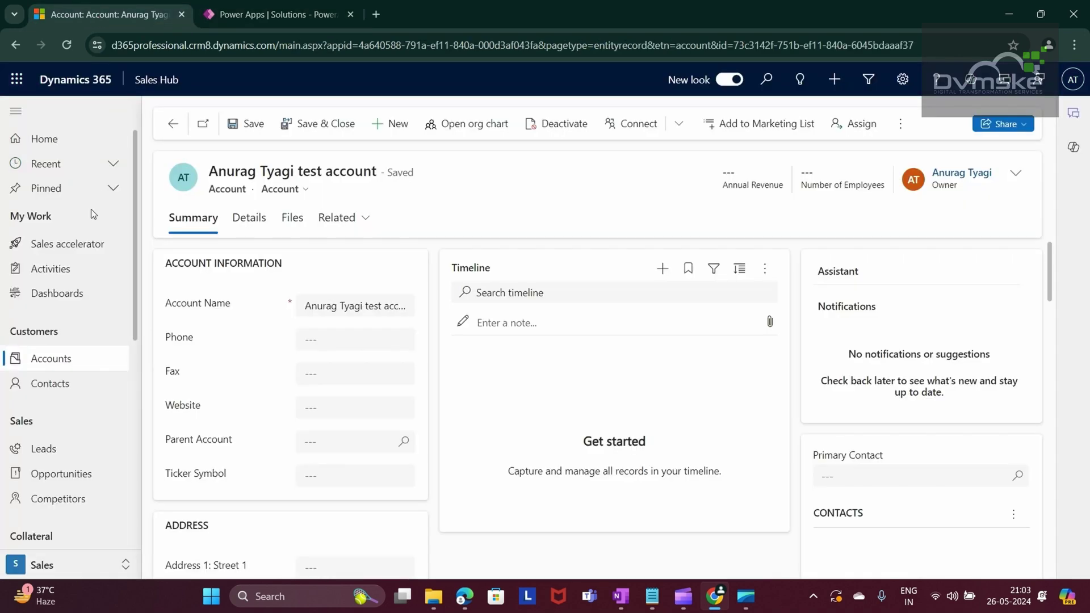
Show All Activities, widen the Subject column, and open the Account Creation Reminder CRM:0100001 email.
left_click(77, 276)
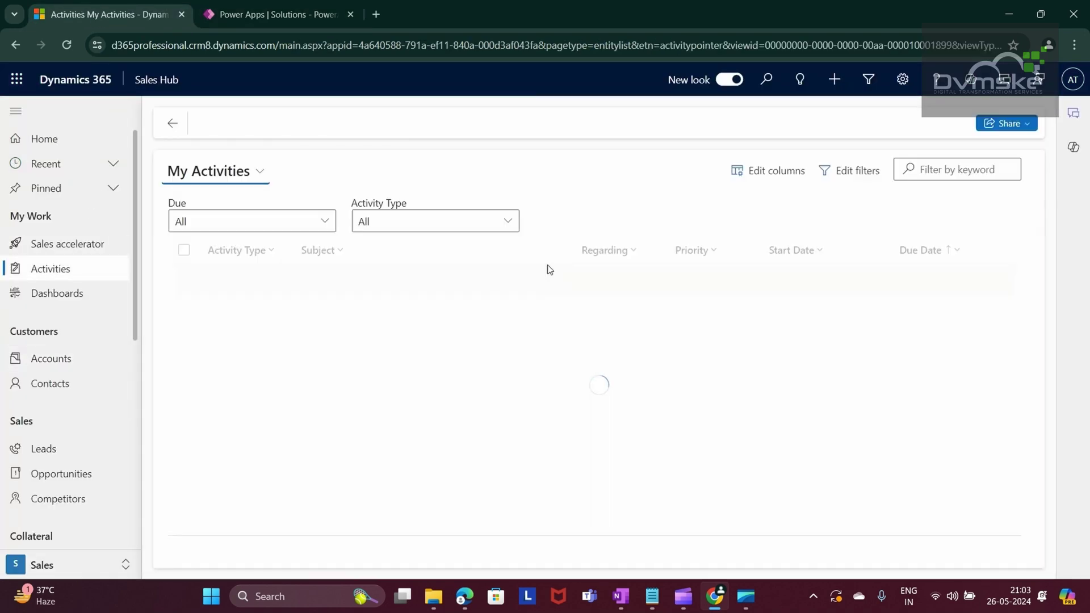
left_click(230, 173)
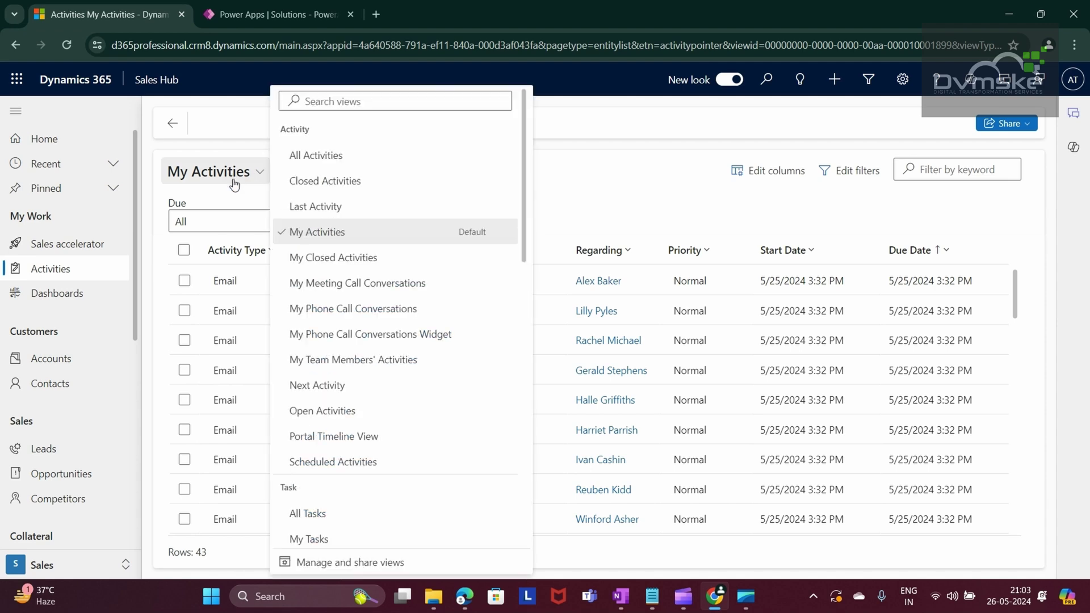
left_click(310, 156)
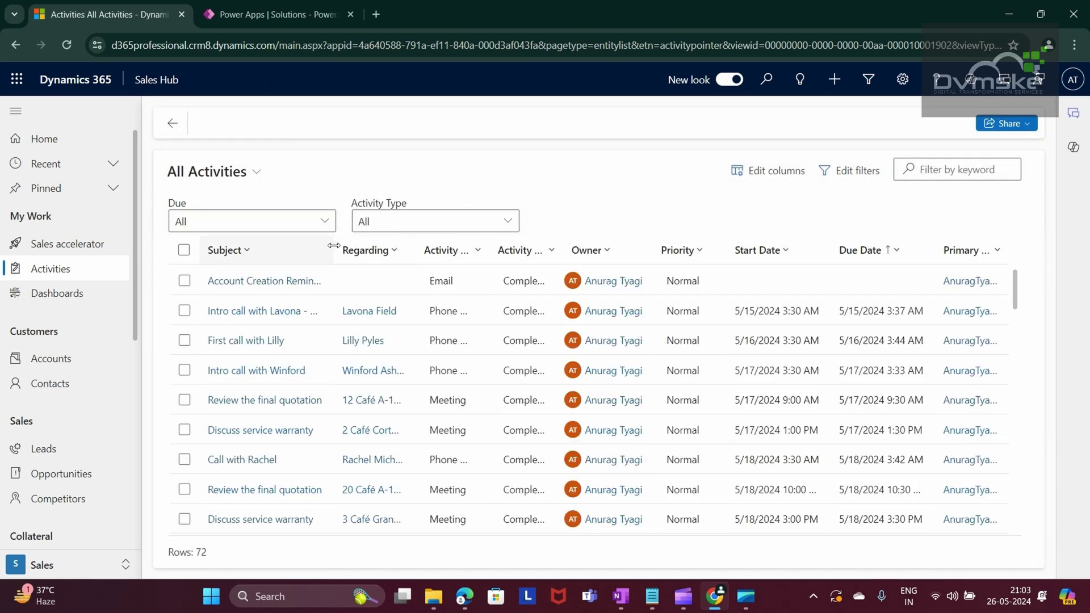
left_click_drag(333, 246, 478, 246)
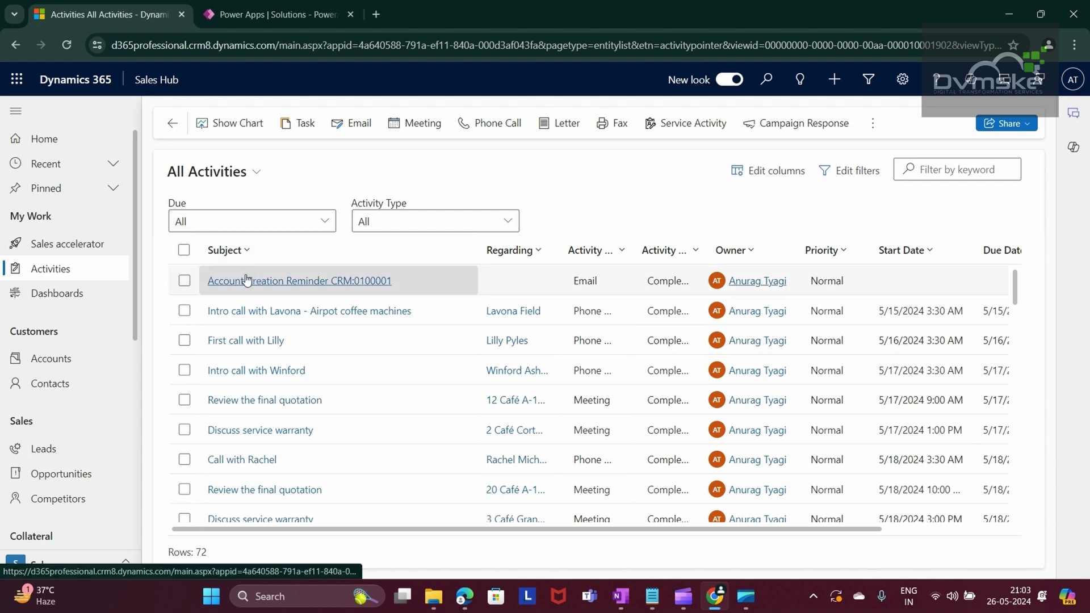
left_click(269, 285)
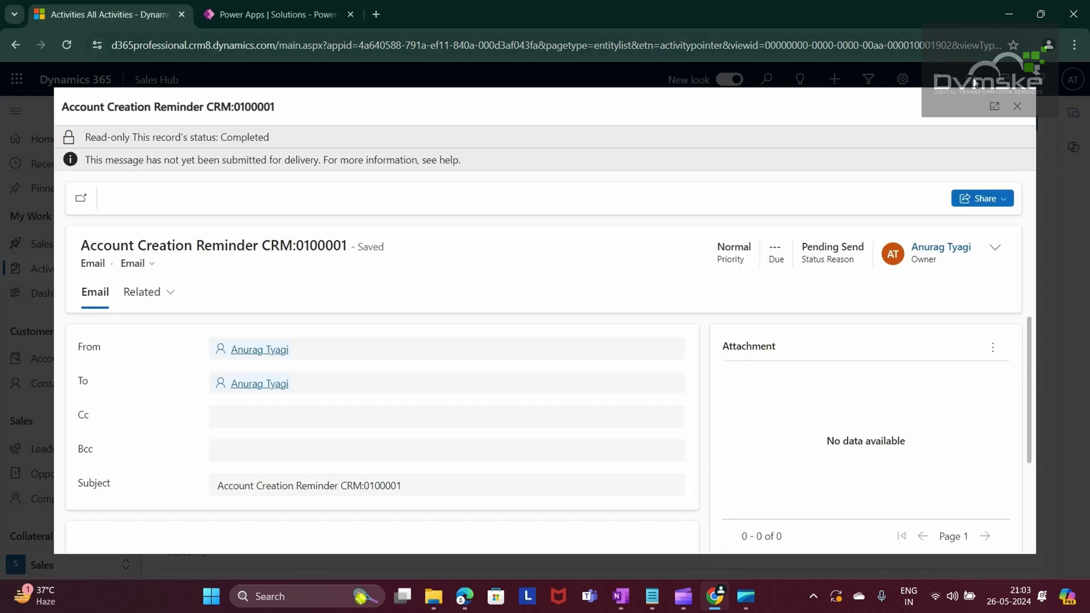
Expand the email, check its Pending Send status, and open Go to account in a new tab.
left_click(991, 107)
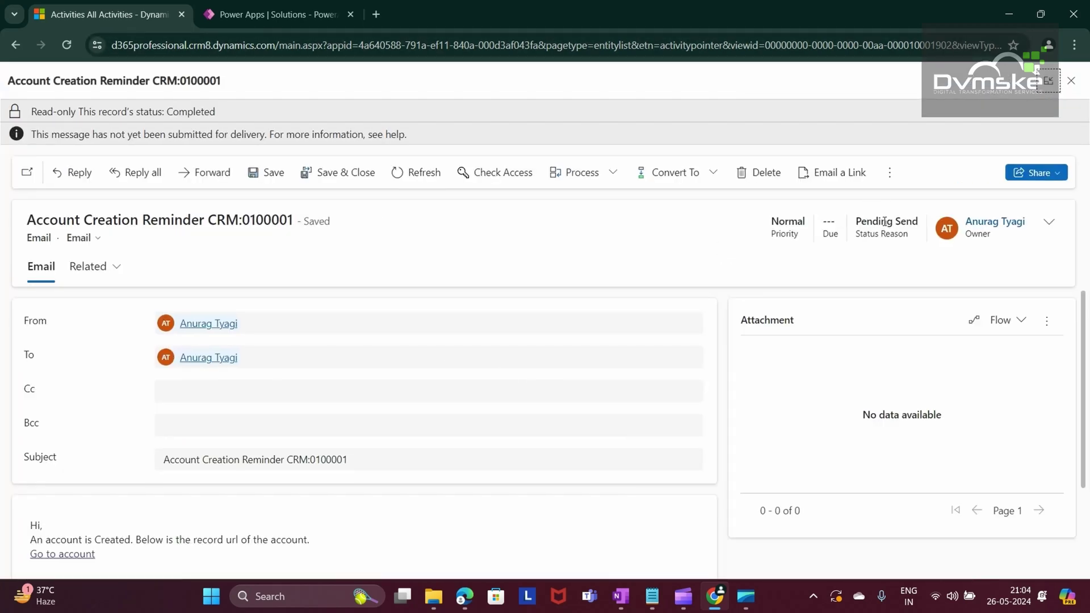
left_click_drag(920, 224, 857, 226)
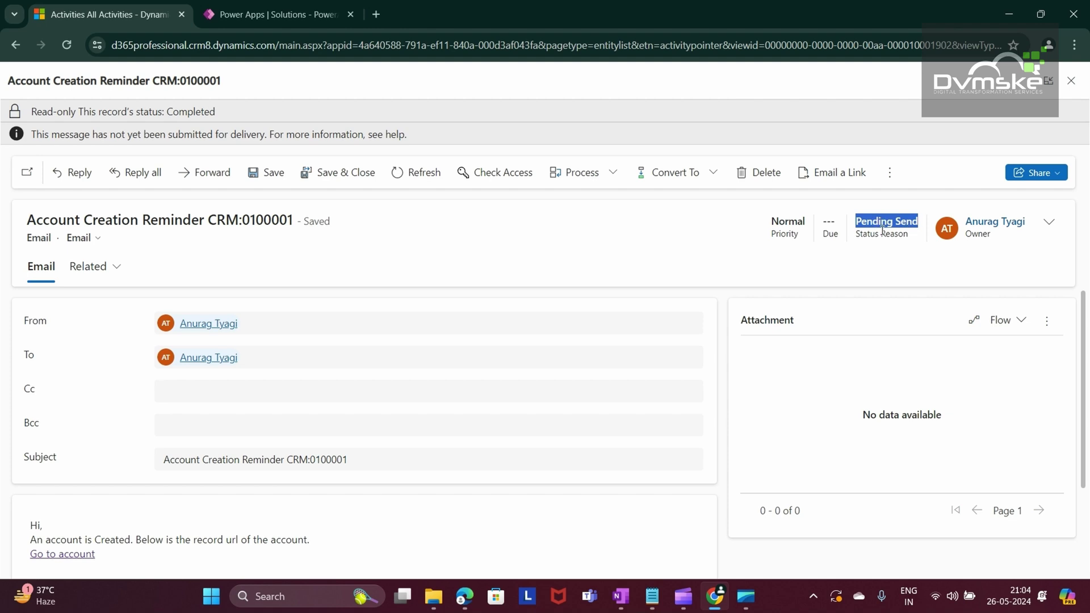
scroll(101, 555, "down", 1)
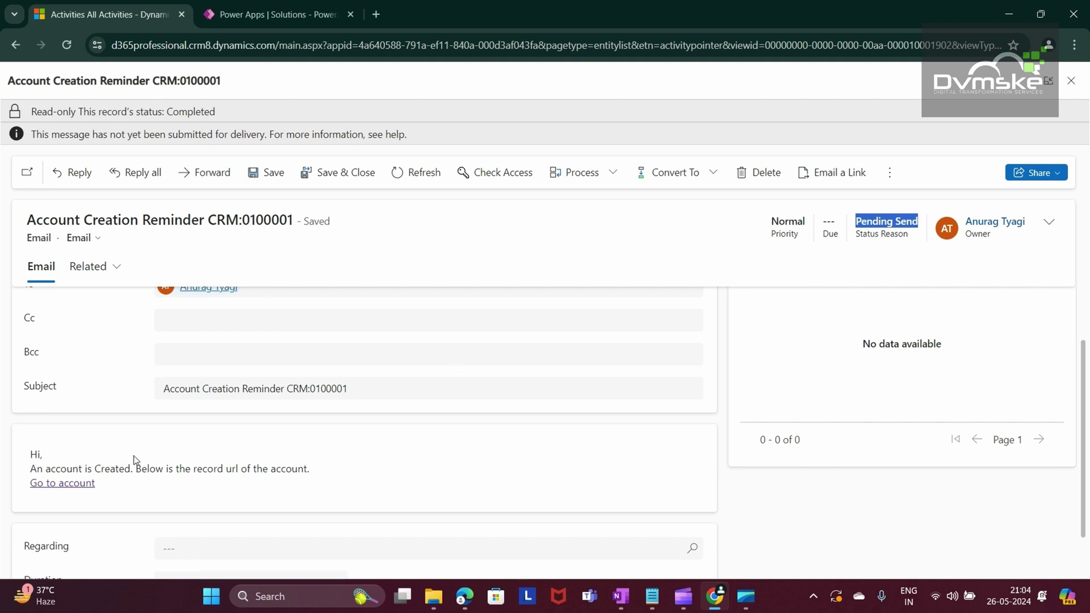
scroll(135, 459, "down", 1)
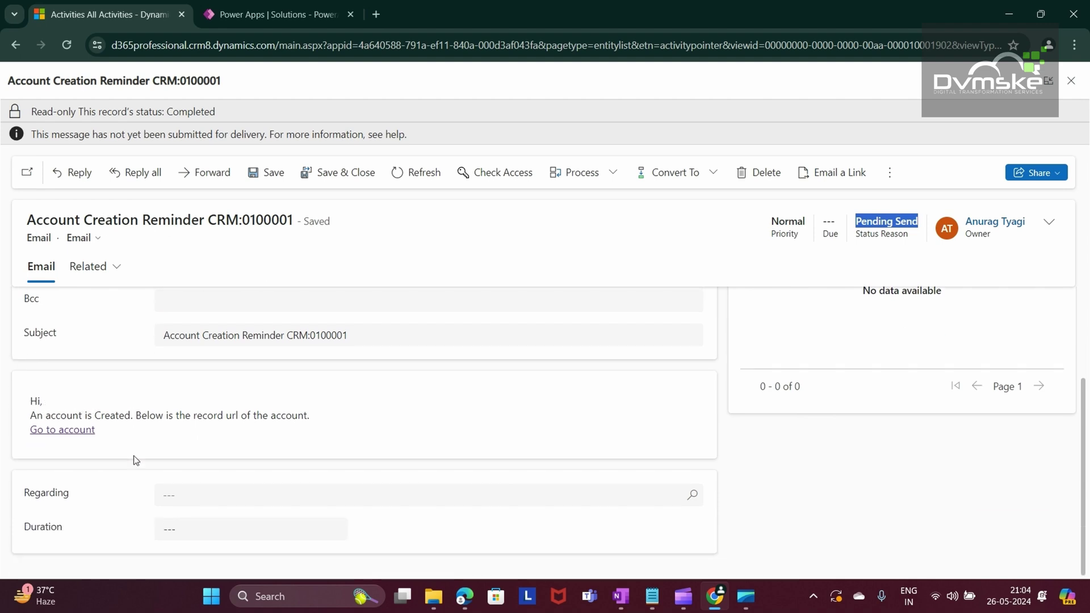
right_click(59, 435)
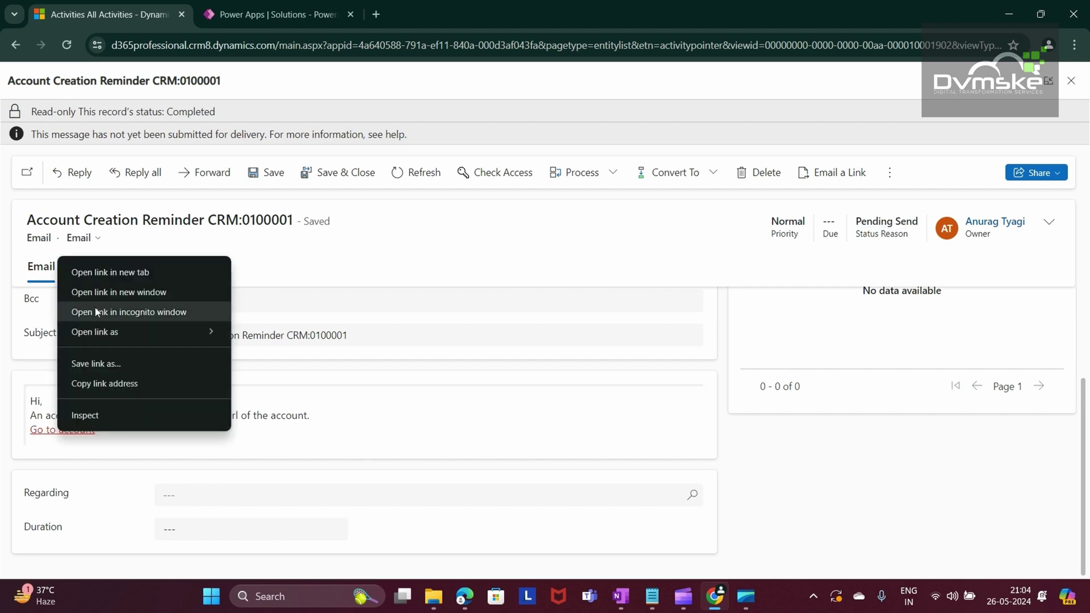
left_click(117, 272)
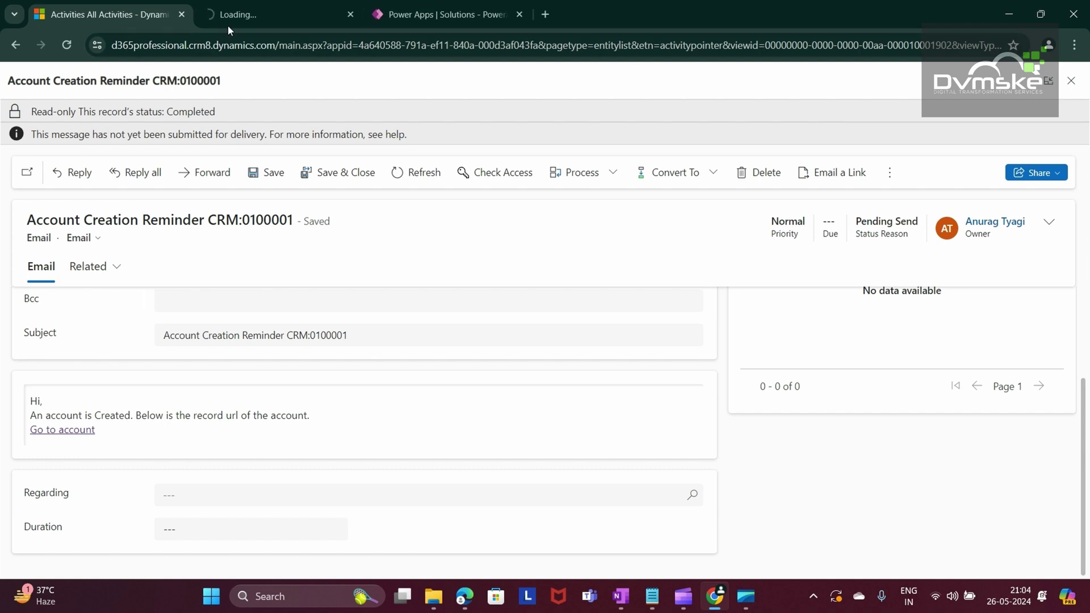
View the test account opened from the email link, then return to the Power Apps flow run.
left_click(245, 20)
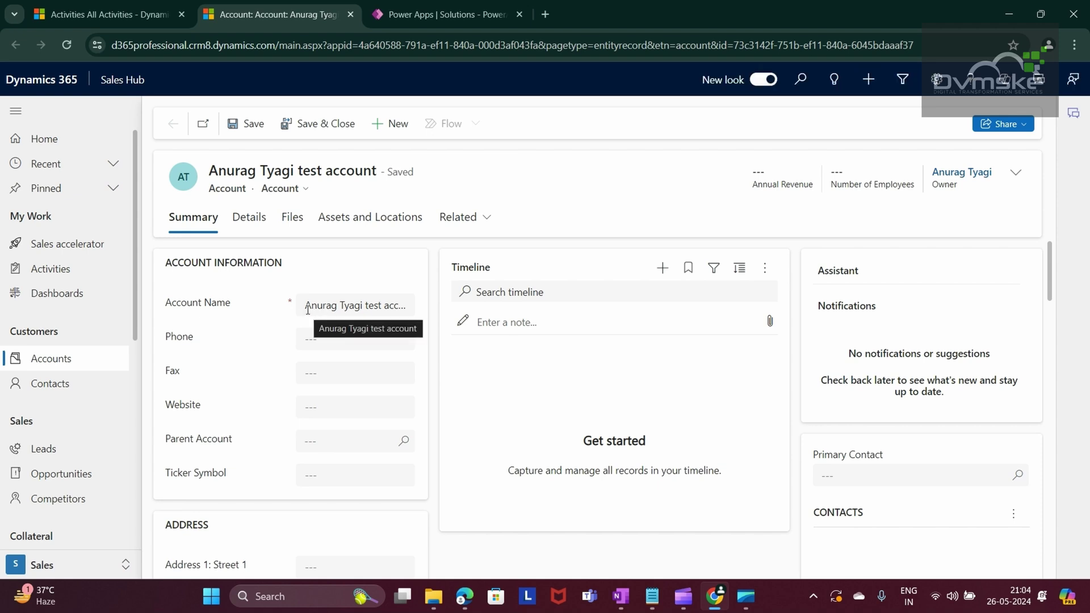
left_click(421, 18)
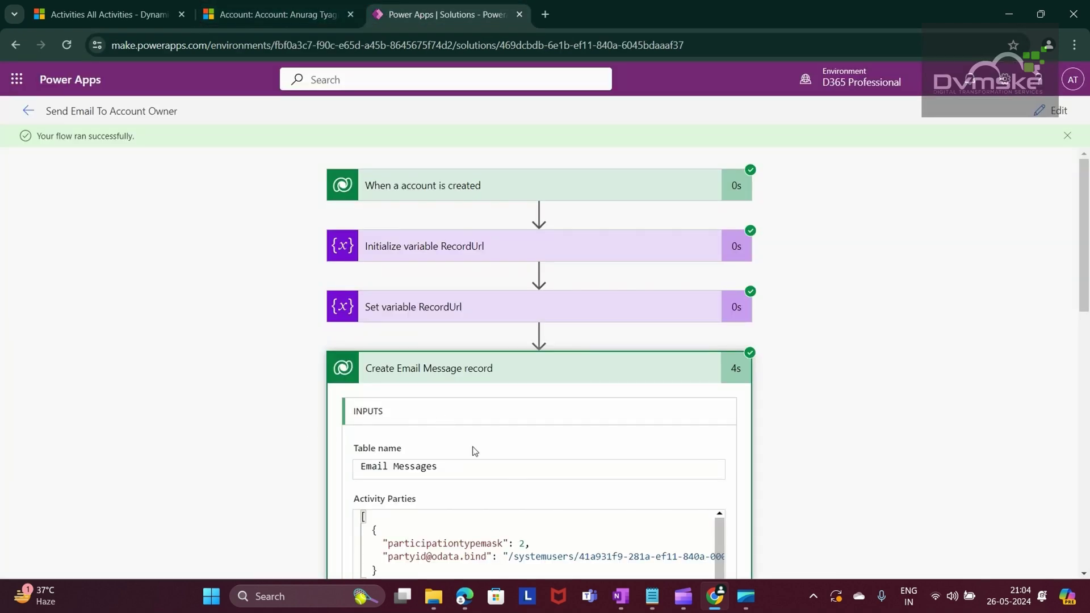